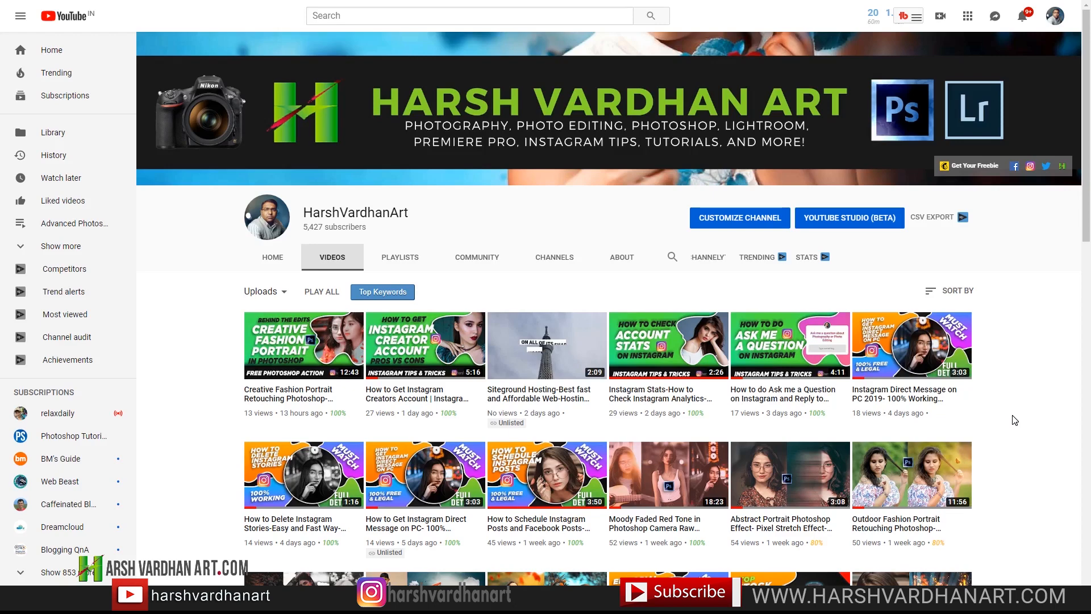
scroll(1014, 420, down, 7)
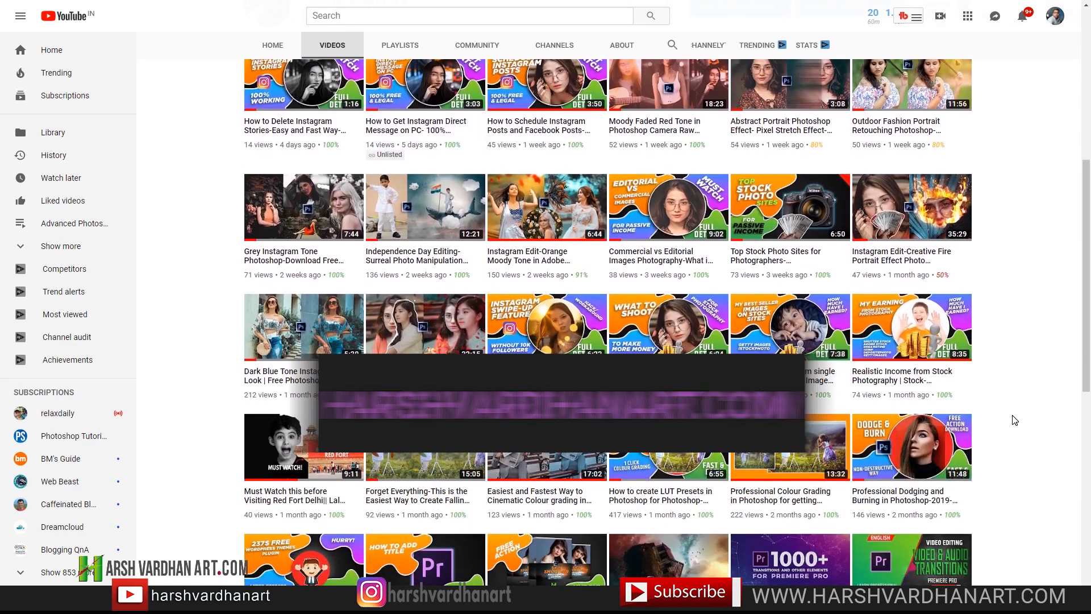
scroll(1015, 420, down, 3)
scroll(1015, 420, down, 1)
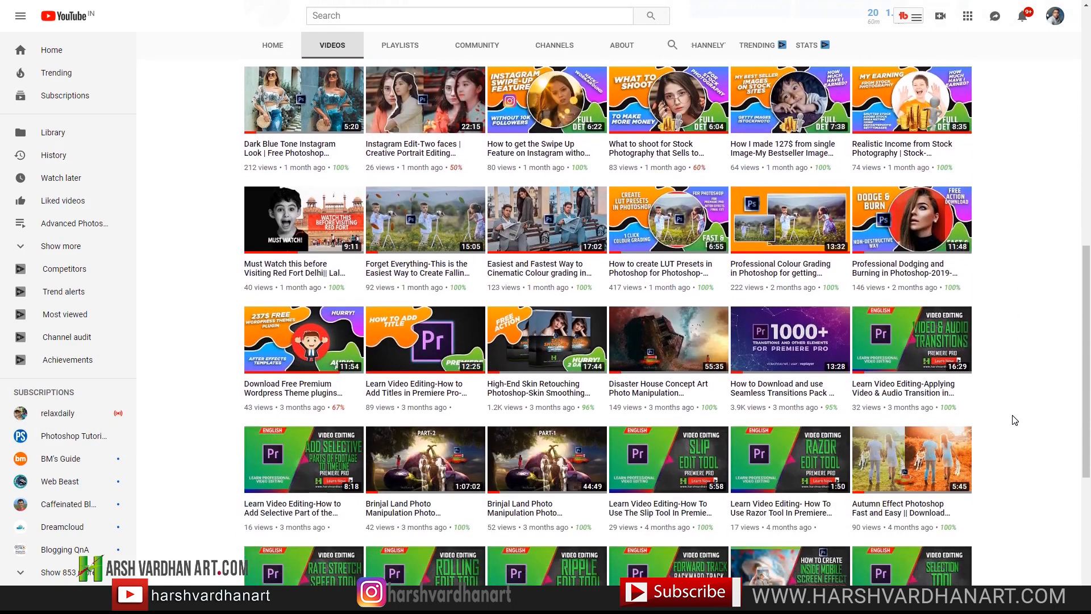
scroll(1015, 420, down, 3)
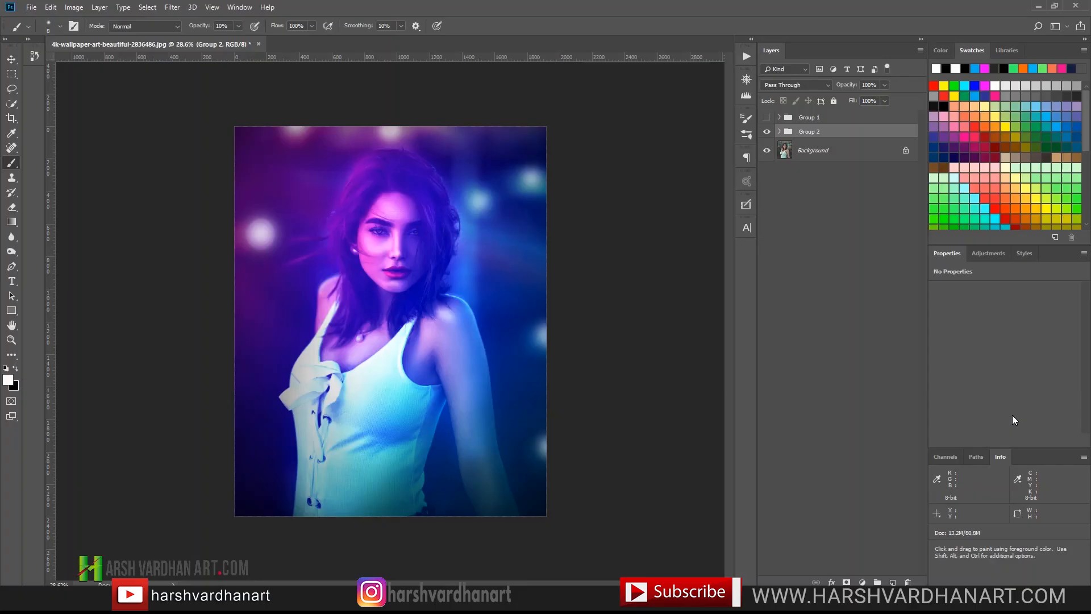
- Toggle Group 2's visibility to compare the edited portrait with the original
click(766, 133)
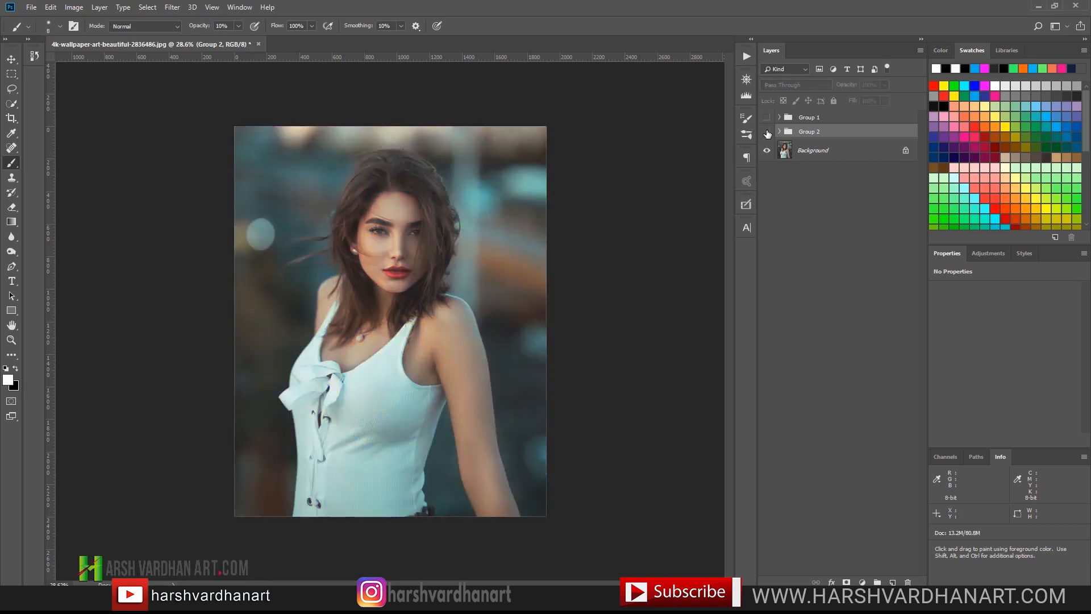
click(766, 133)
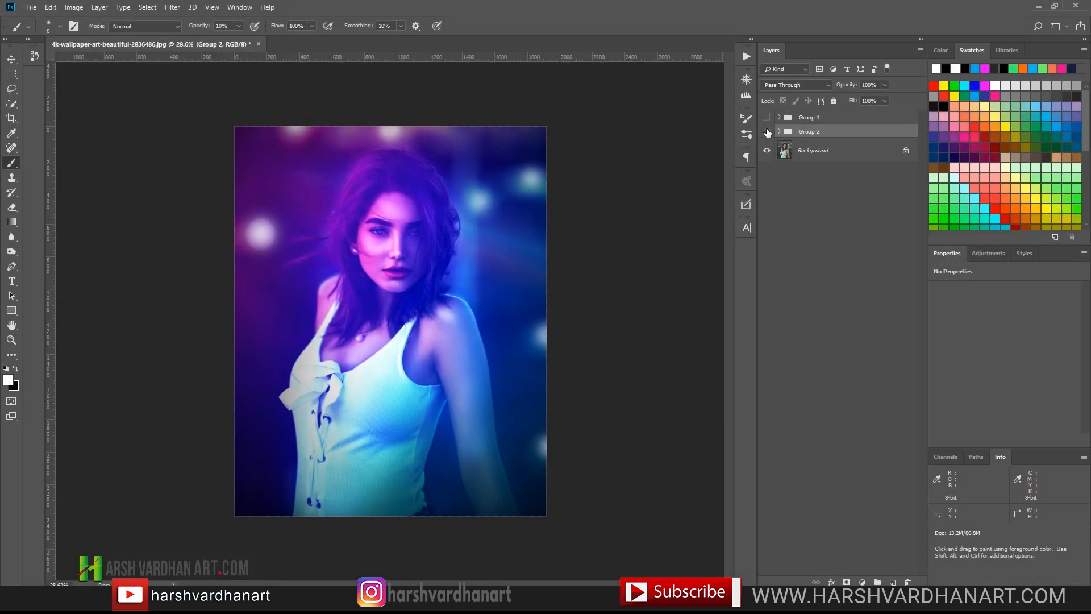
- Hide Group 2 and darken the portrait with a Curves adjustment above the Background layer, pulling the RGB curve's midpoint down
click(807, 153)
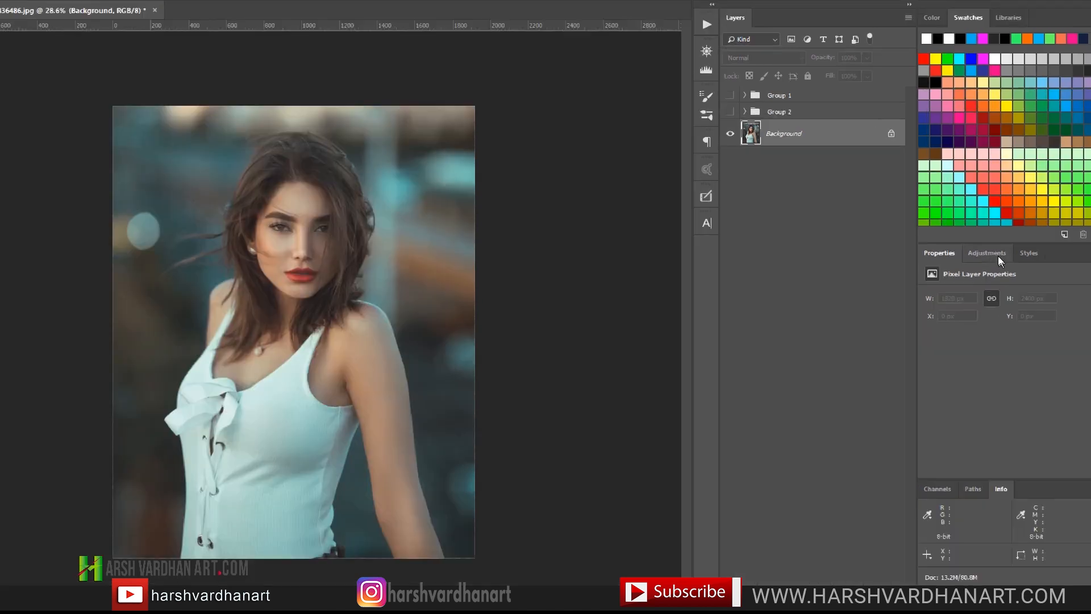
click(997, 256)
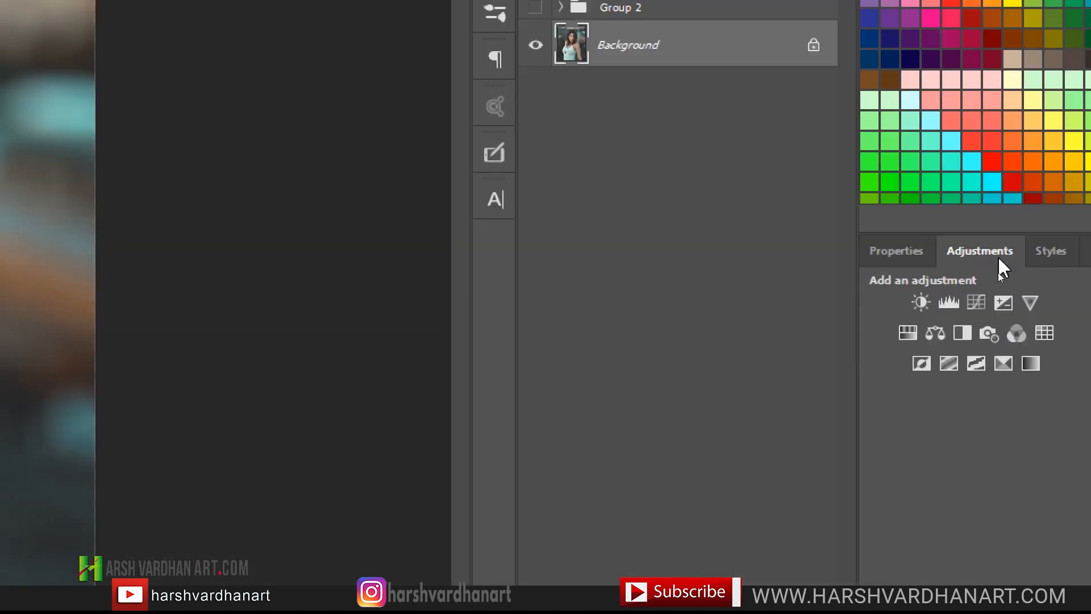
click(976, 303)
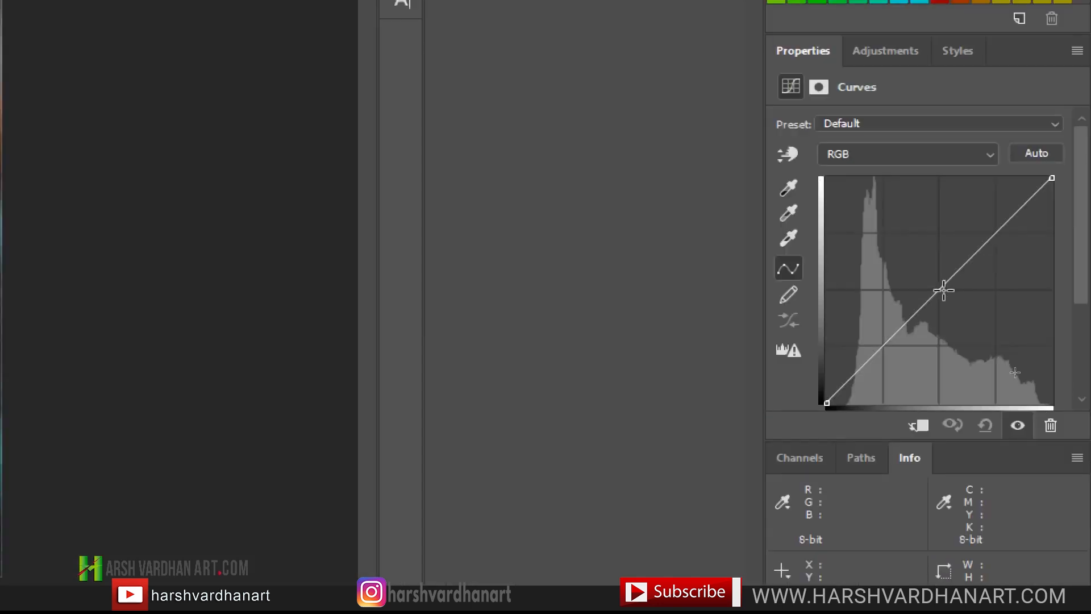
click(939, 289)
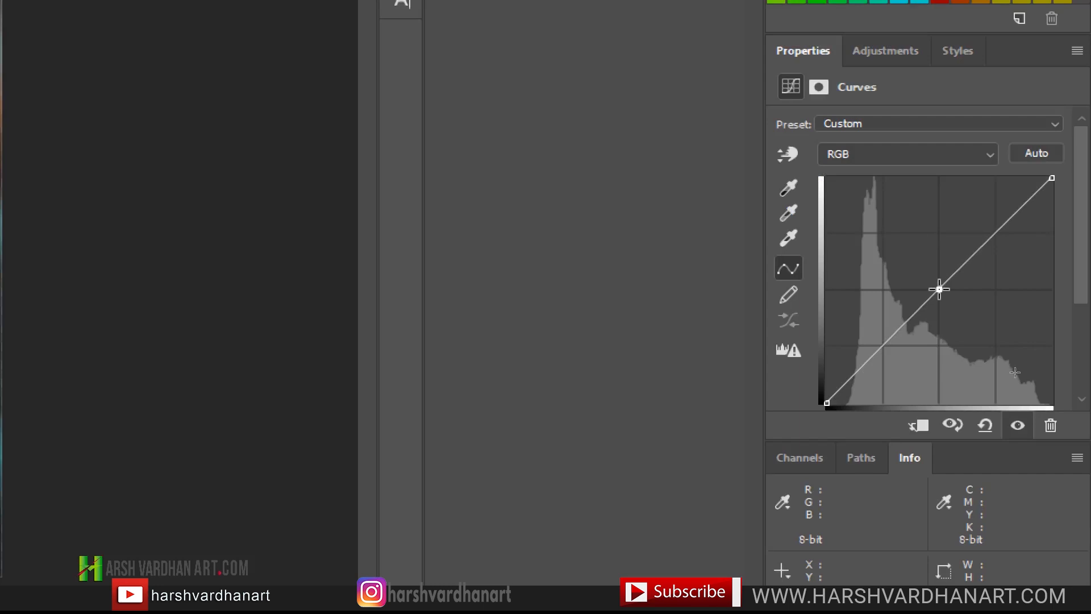
drag(939, 290, 982, 318)
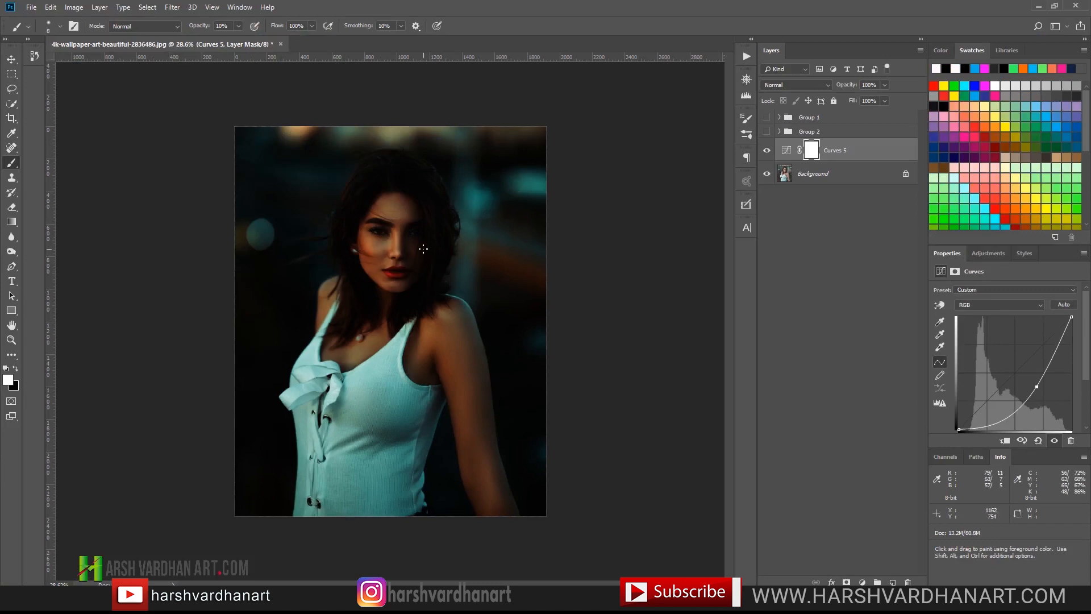
click(768, 154)
click(767, 154)
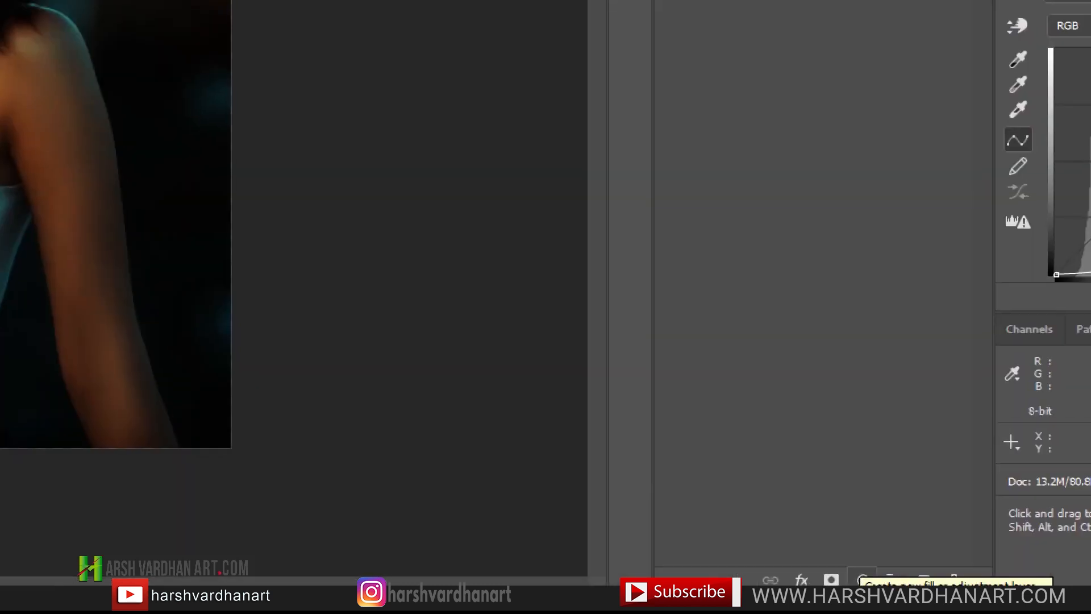
- Add a Gradient fill layer above the Curves adjustment and base its gradient on the Black, White preset
click(862, 580)
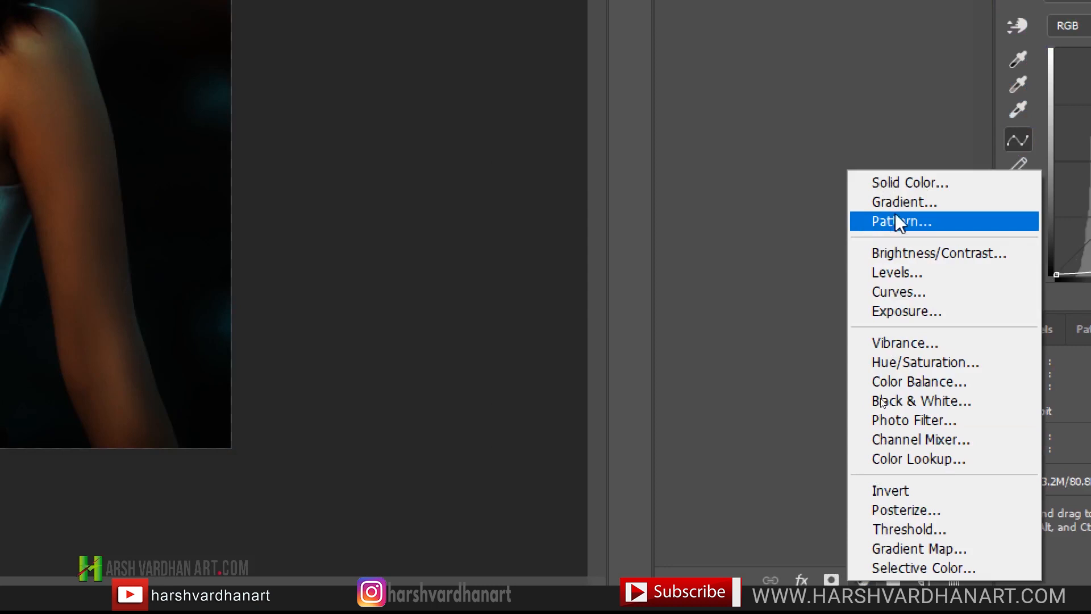
click(909, 201)
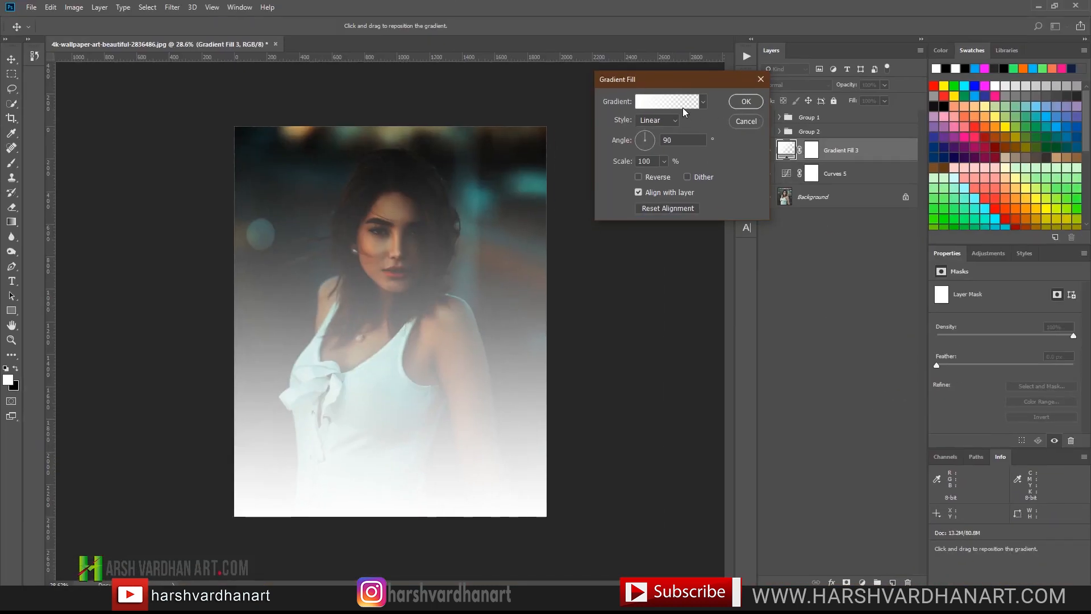
click(669, 108)
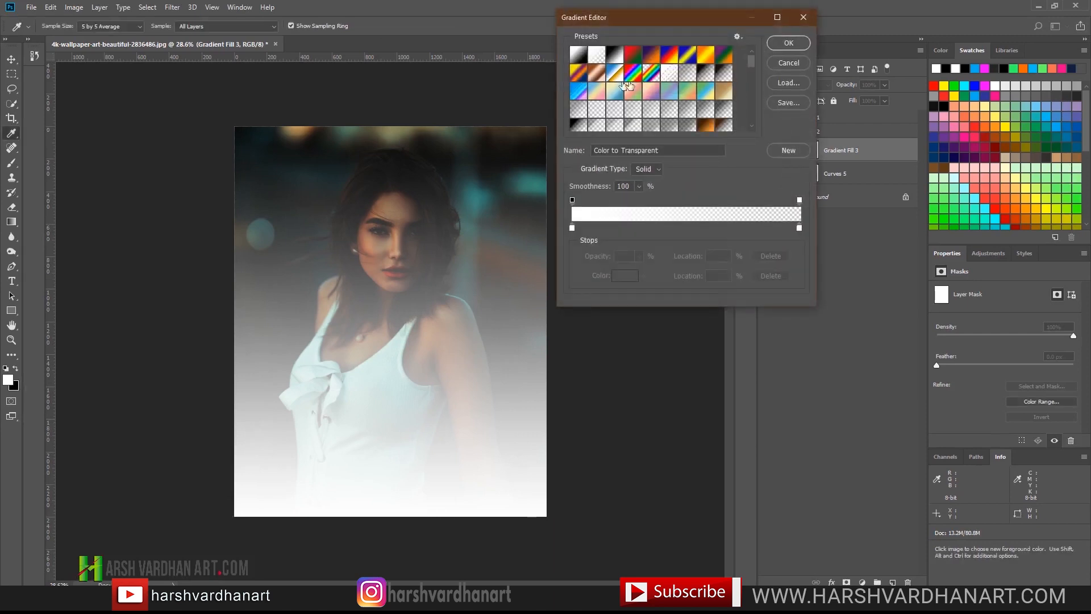
drag(670, 25, 853, 140)
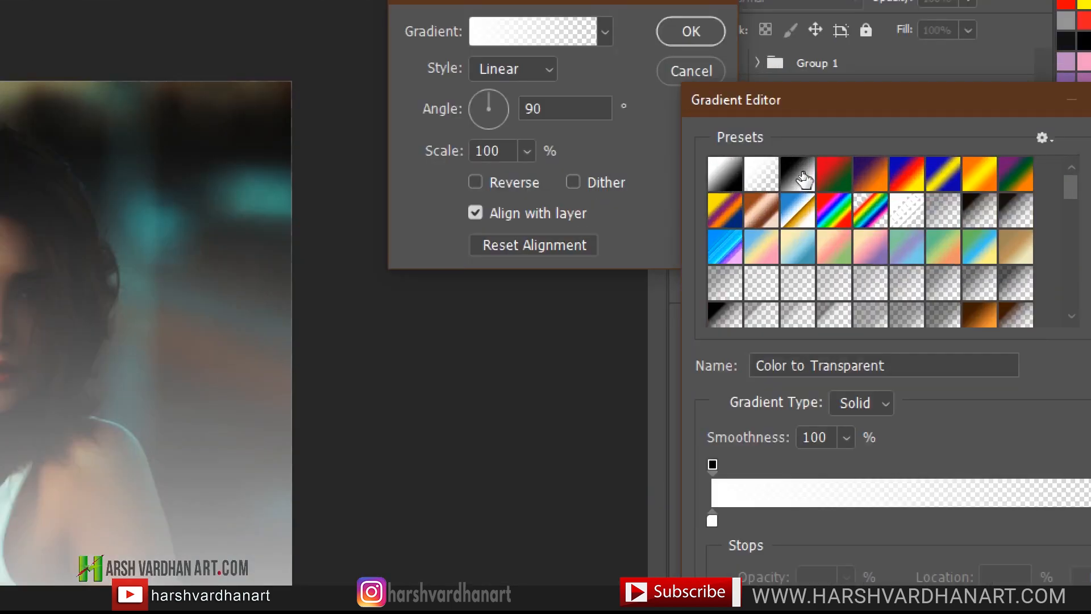
click(801, 176)
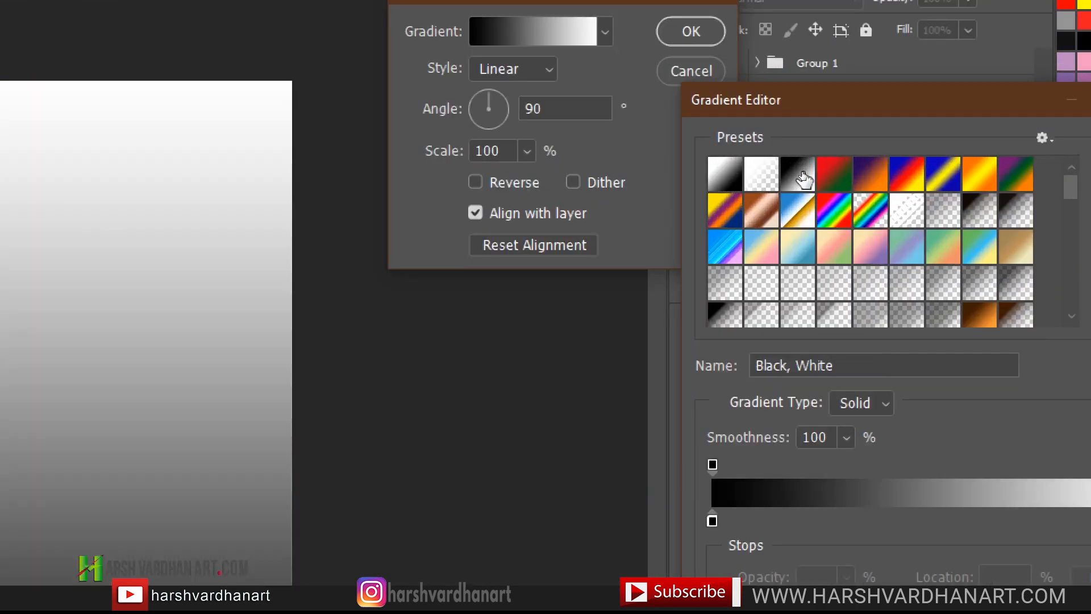
drag(852, 103, 727, 7)
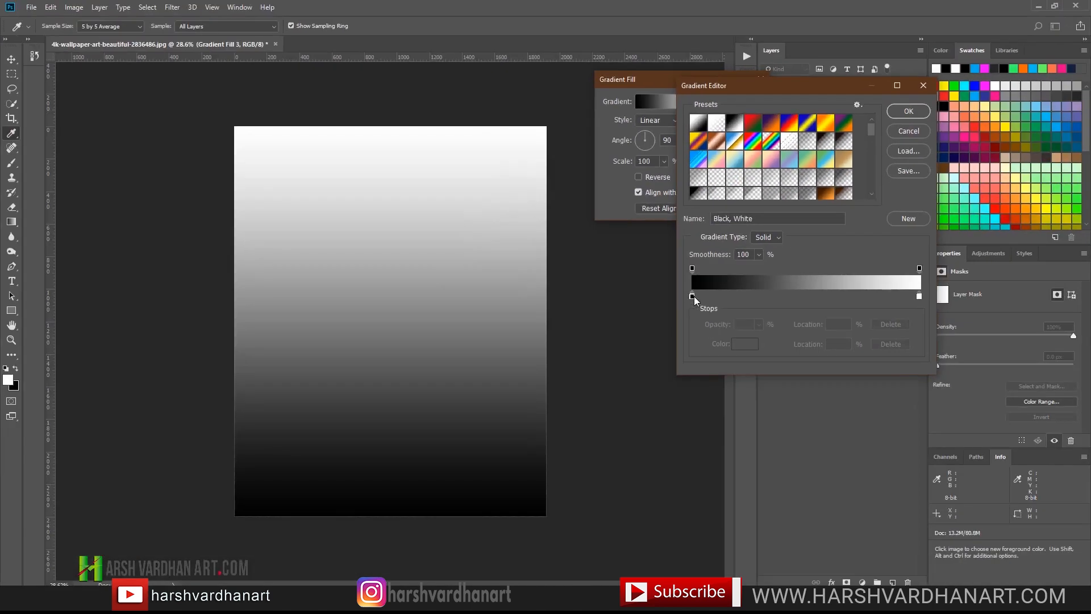
- Change the gradient's color stop at location 0% to bright orange ff8105
double_click(651, 364)
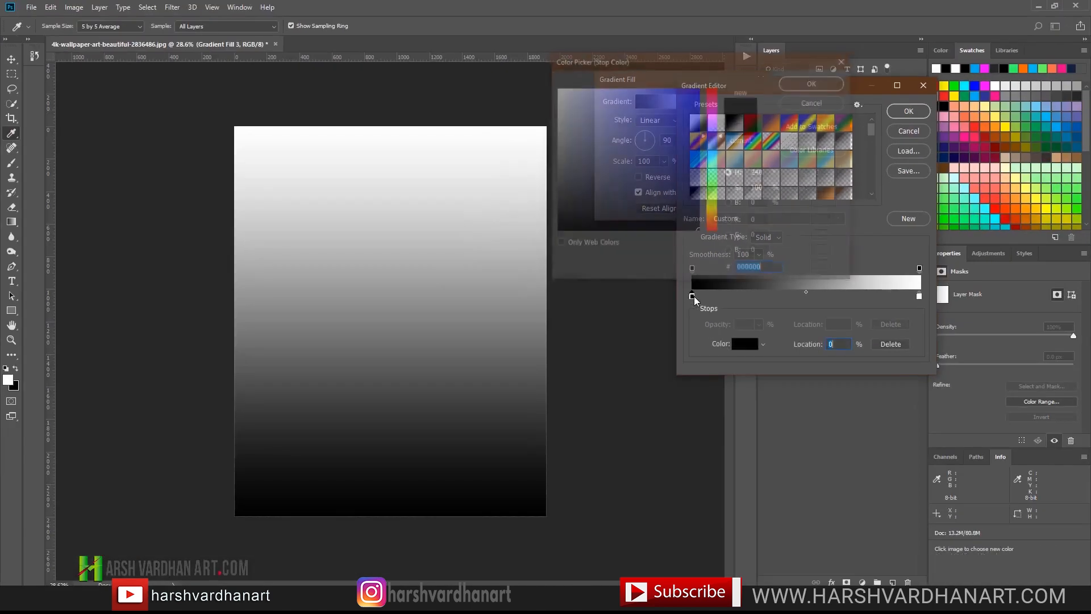
drag(679, 66, 692, 104)
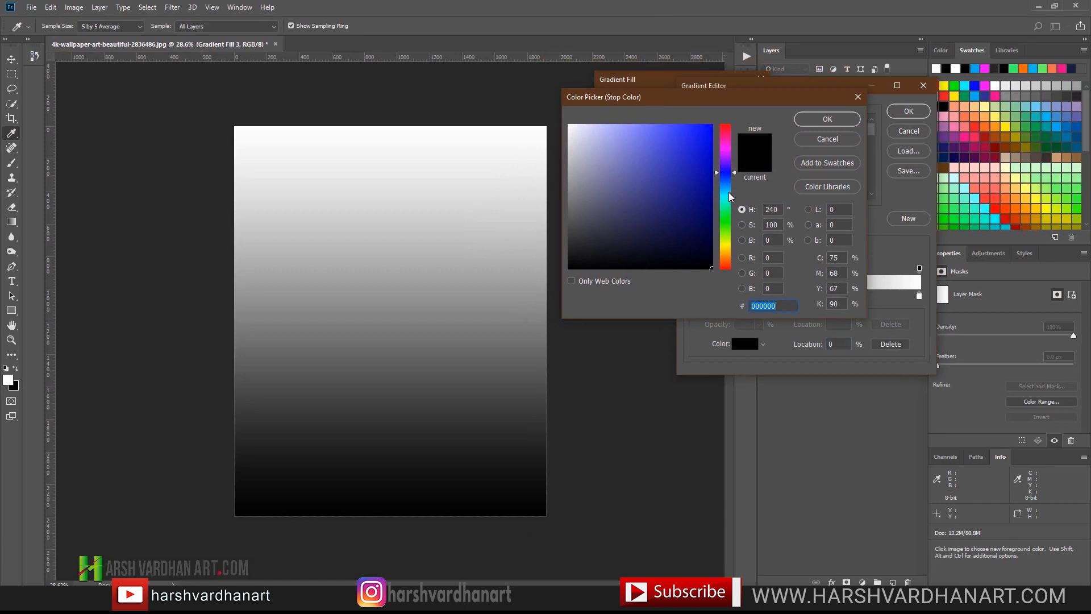
click(728, 257)
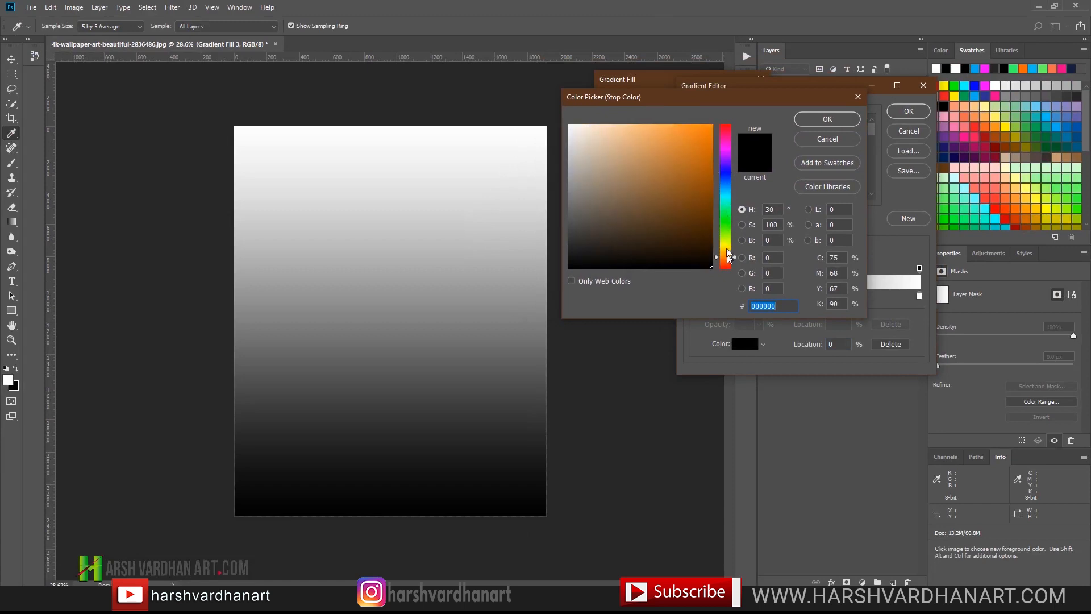
drag(705, 149, 710, 124)
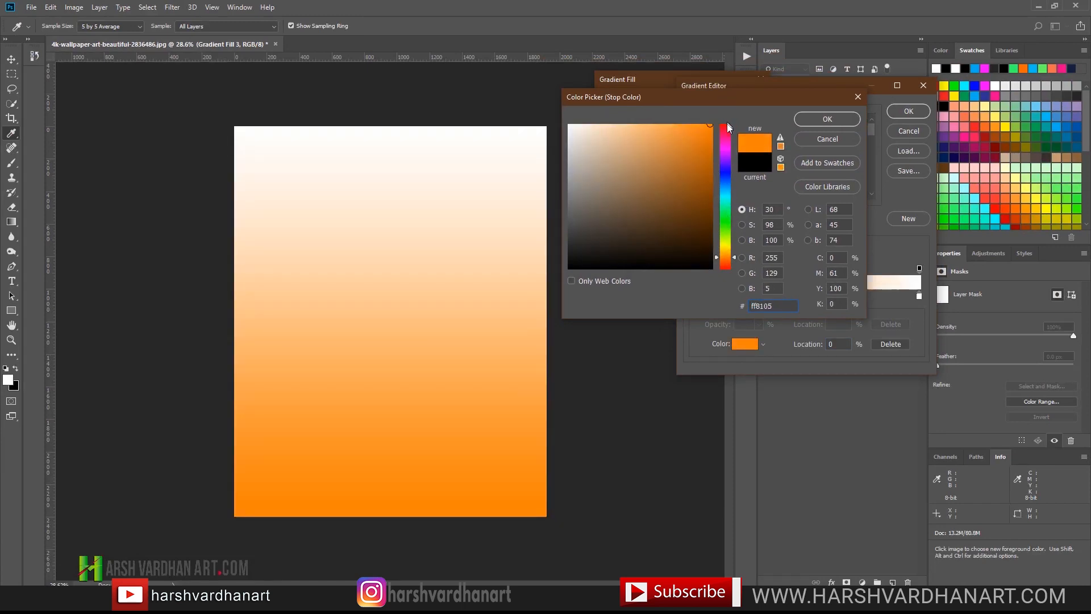
click(818, 119)
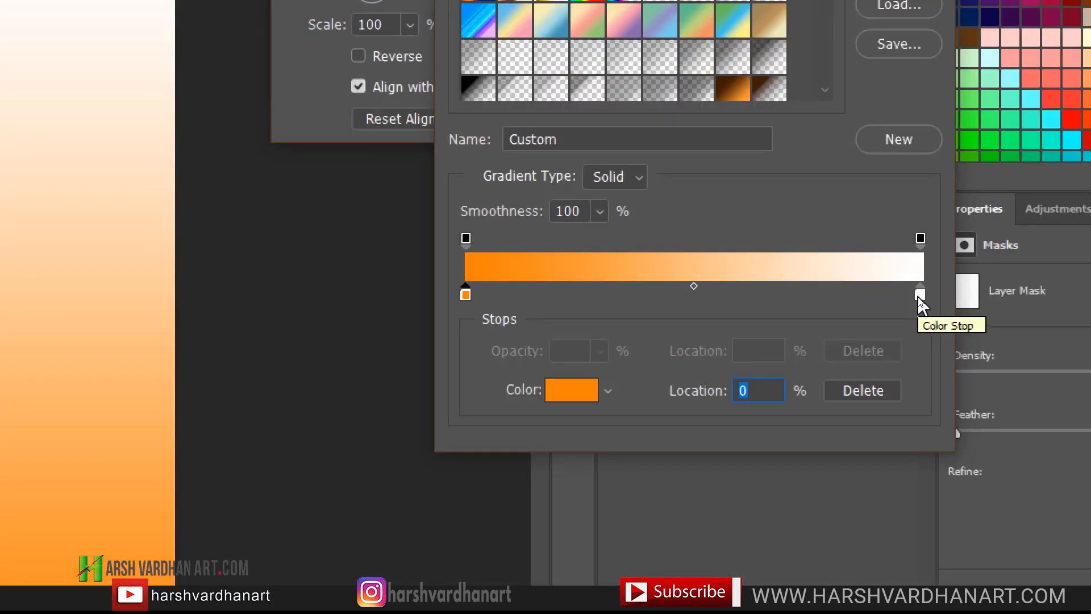
- Change the gradient's color stop at location 100% to bright sky blue and save the gradient as a new preset
double_click(920, 296)
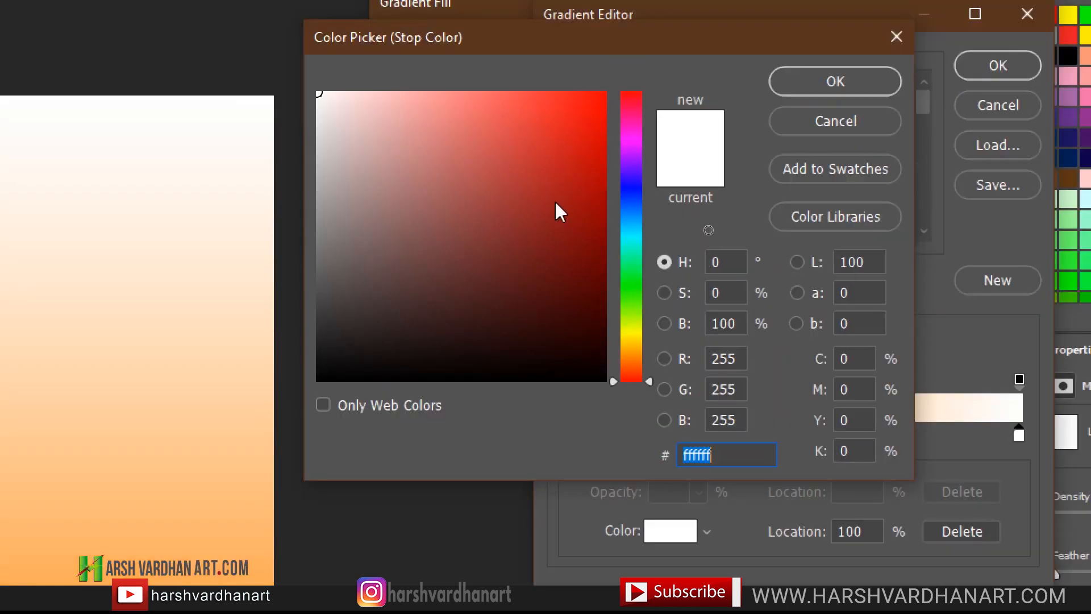
mouse_move(640, 217)
mouse_down()
mouse_move(638, 233)
mouse_move(645, 209)
mouse_move(646, 221)
mouse_up()
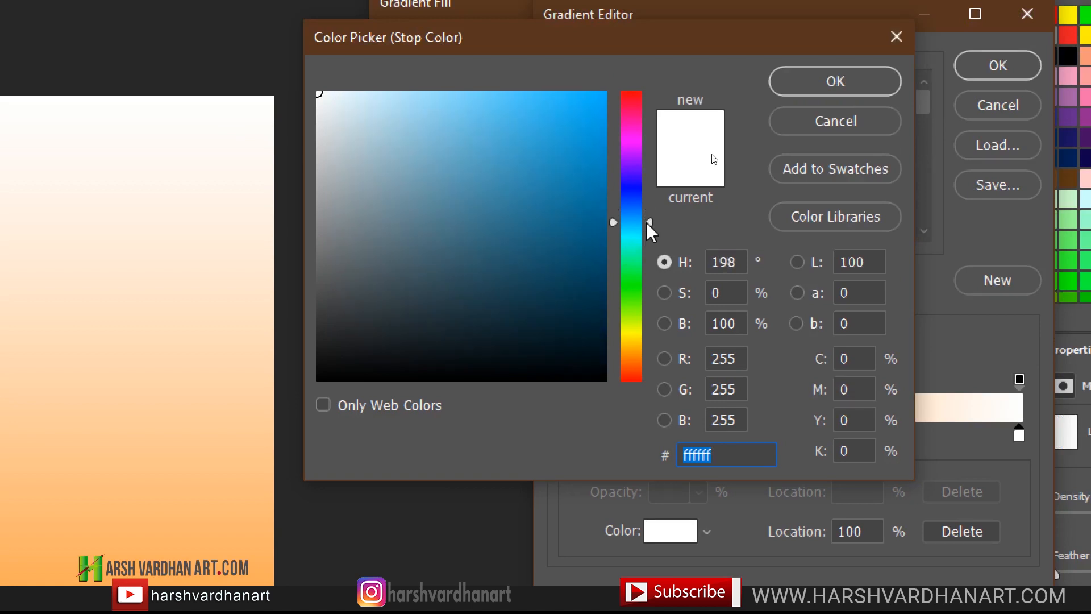
drag(602, 99, 606, 94)
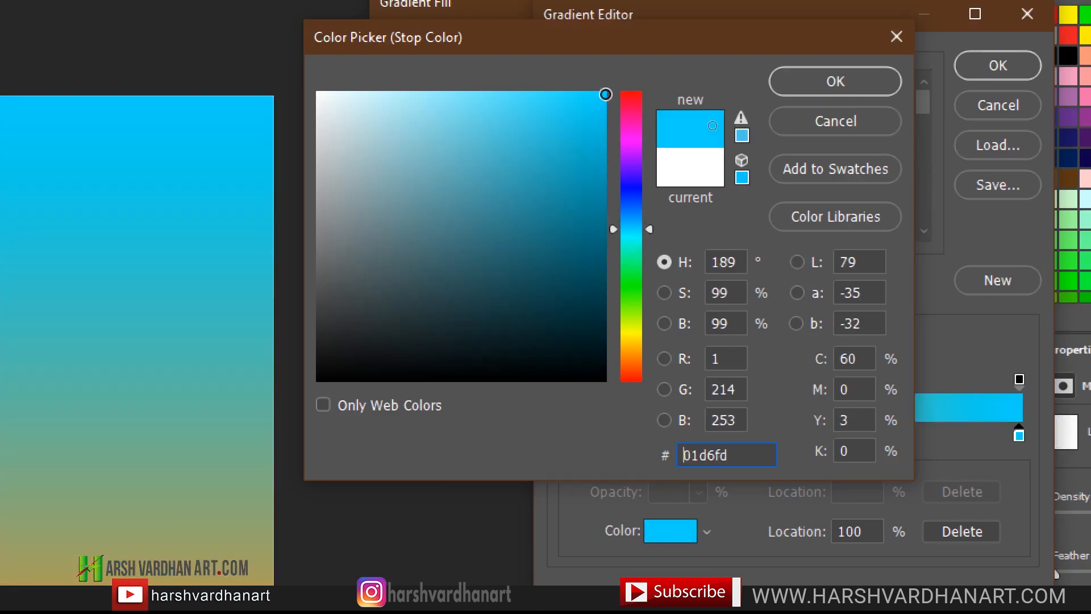
click(833, 80)
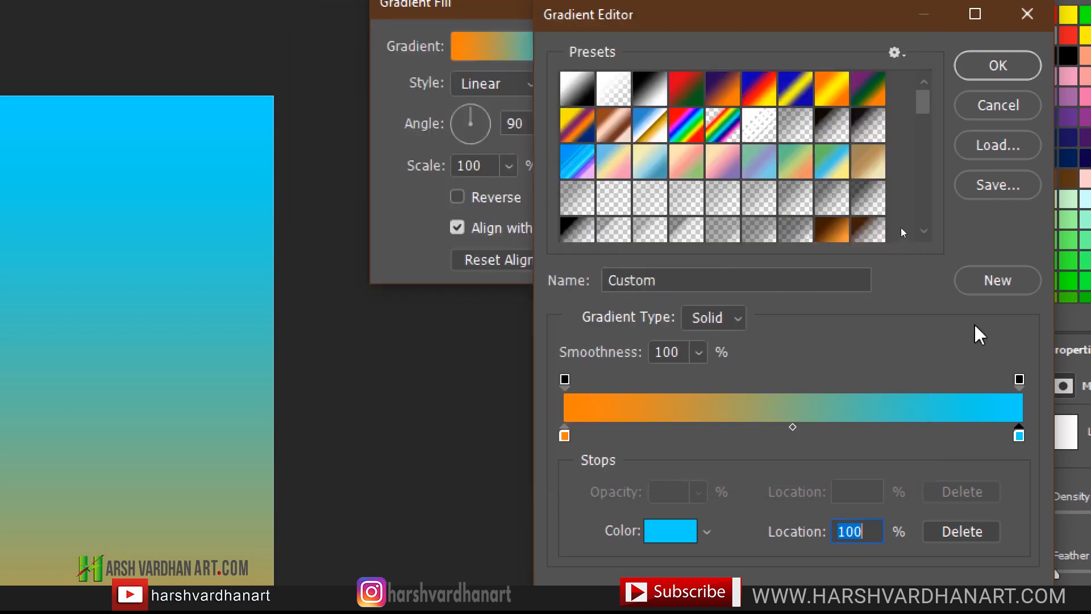
click(996, 281)
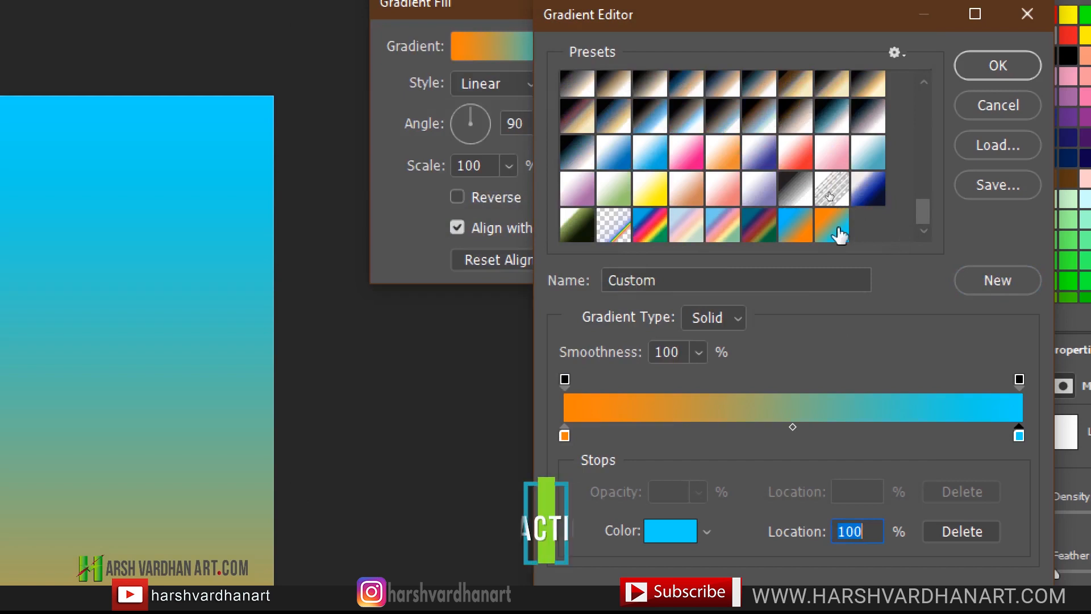
click(998, 68)
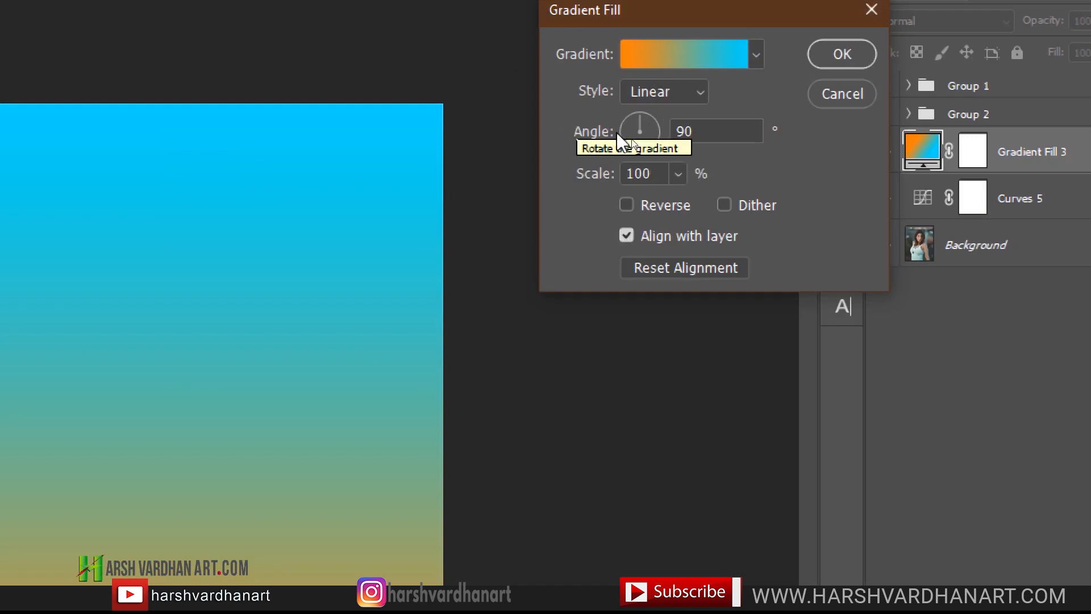
- Rotate the gradient fill to an angle of -43.15° and set its layer's blend mode to Screen
drag(653, 149, 658, 147)
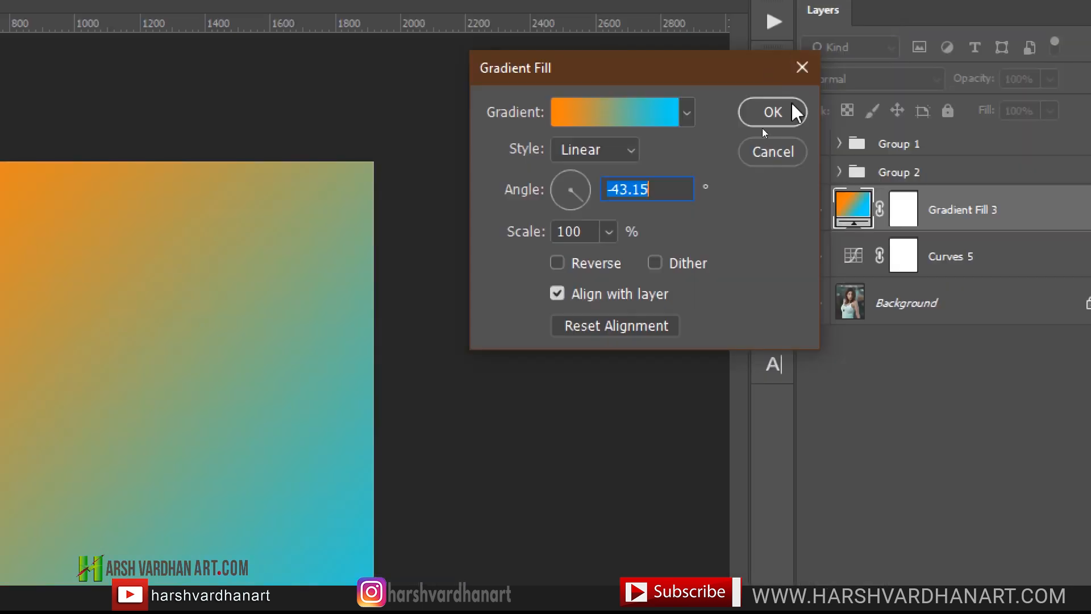
click(769, 111)
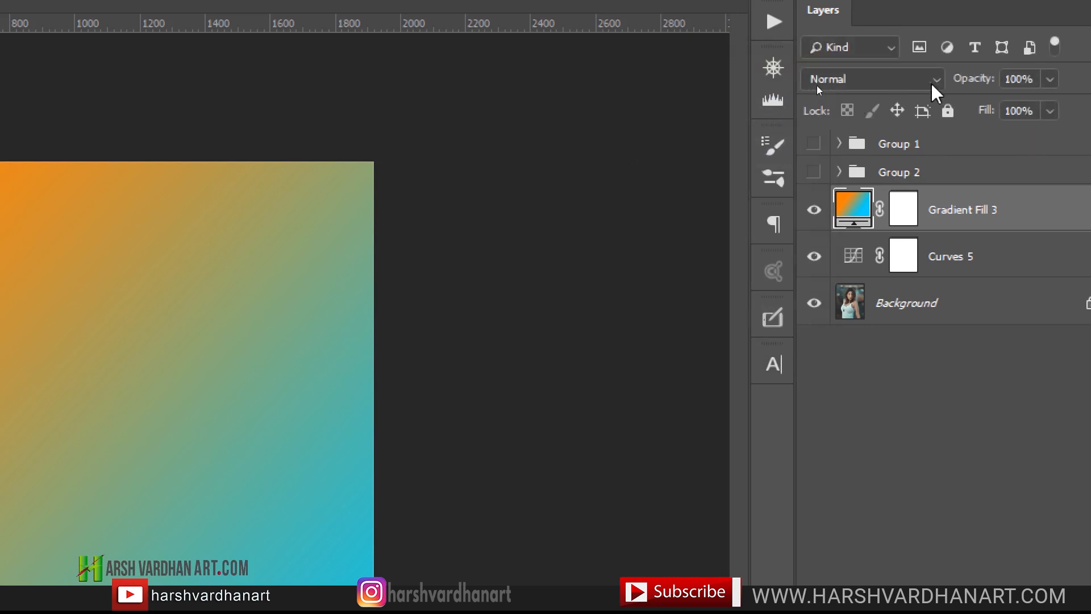
click(912, 84)
click(885, 271)
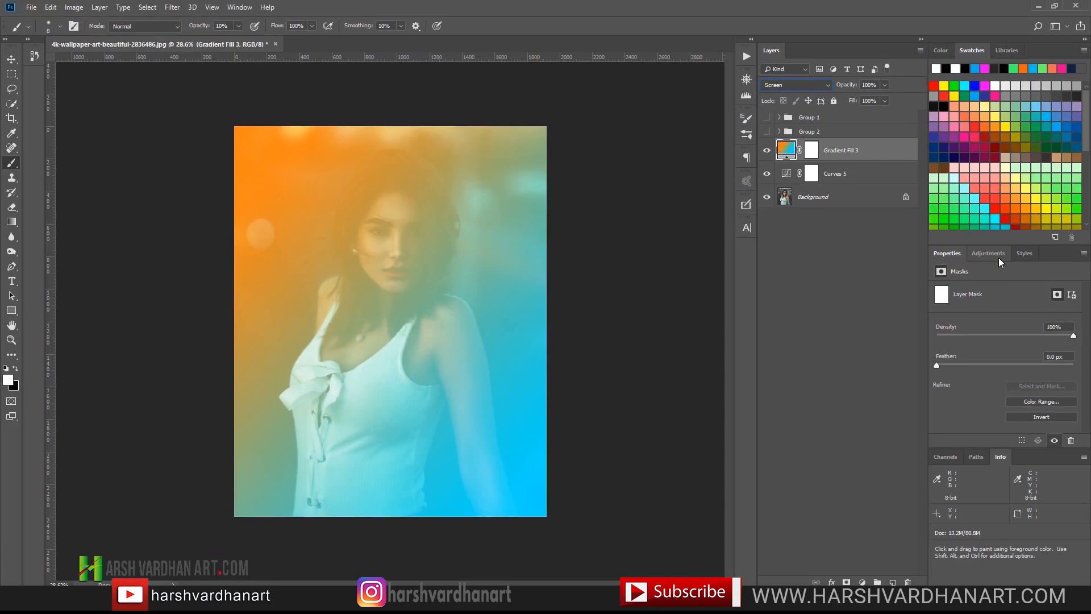
- Add a second Curves adjustment above the gradient fill and pull its RGB midtones down to darken the image
click(998, 258)
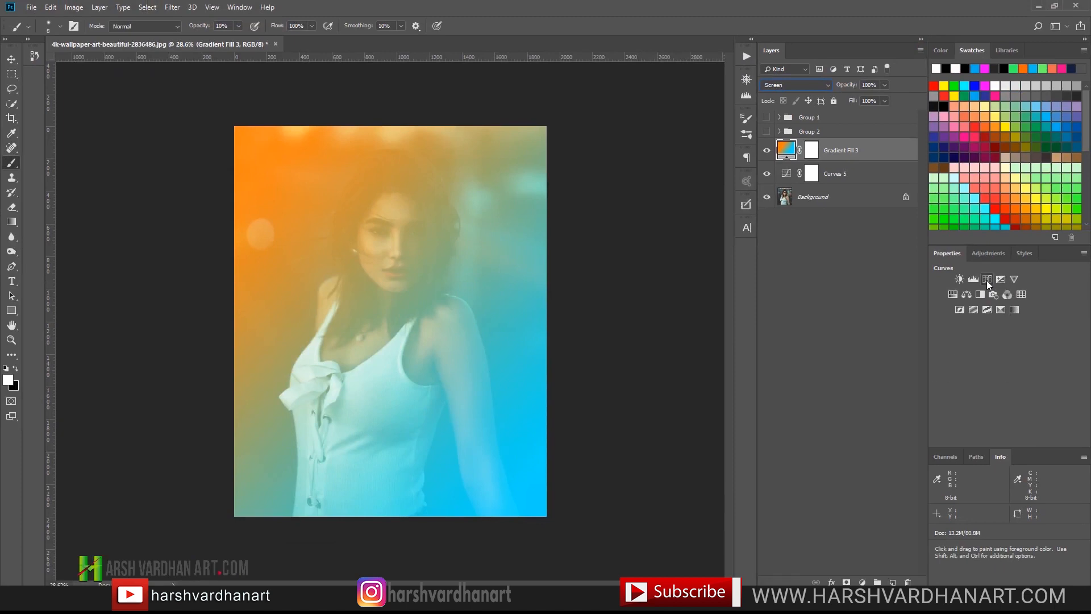
click(987, 279)
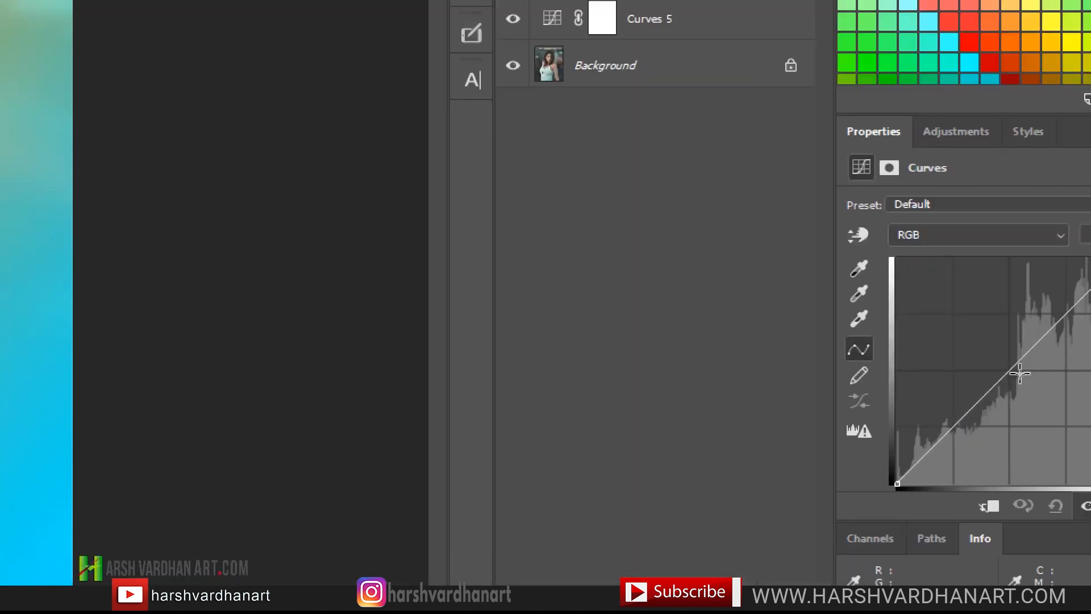
drag(1002, 377, 1033, 392)
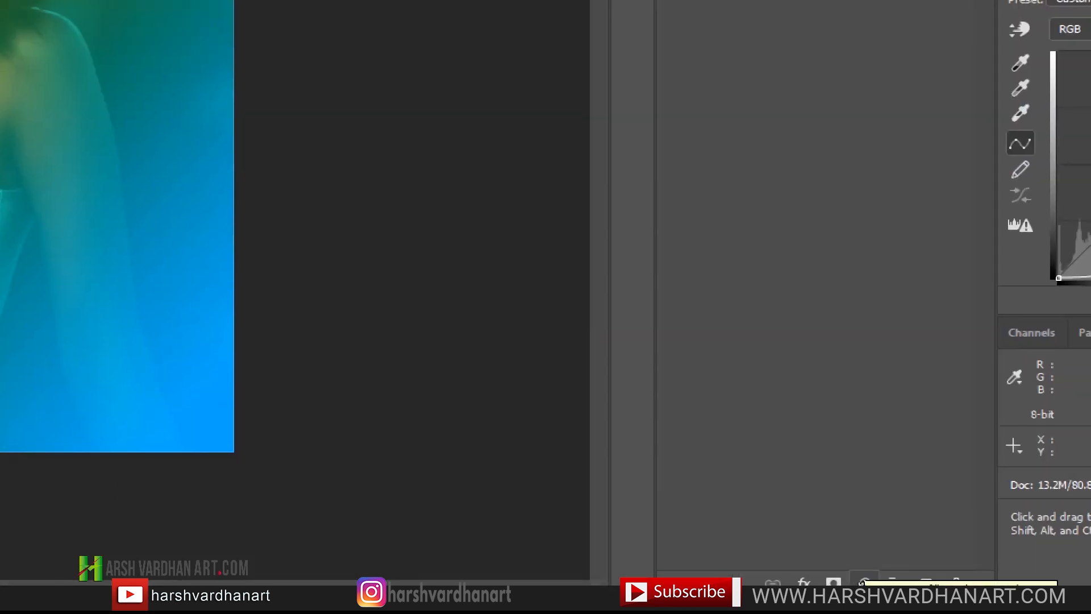
- Add a Gradient Fill layer above the second Curves adjustment and give it the Black To Transparent preset
click(861, 583)
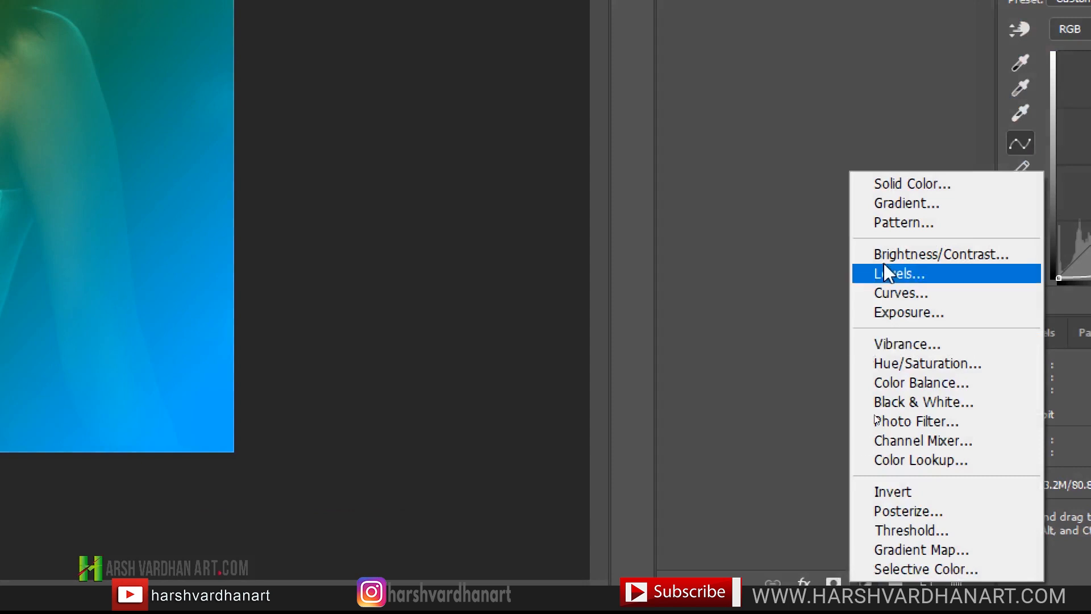
click(909, 210)
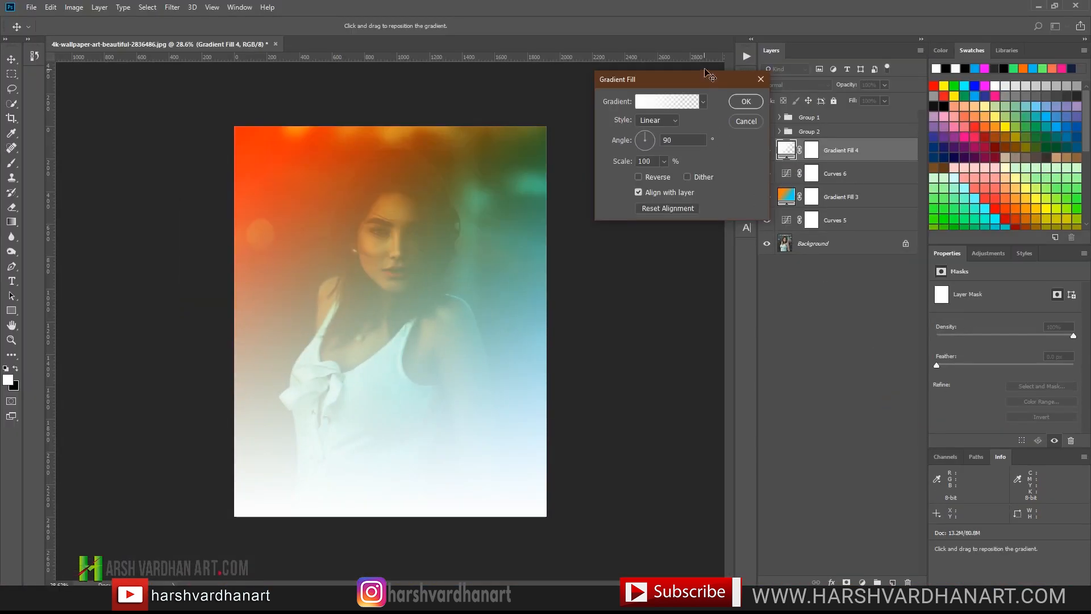
drag(682, 81, 800, 209)
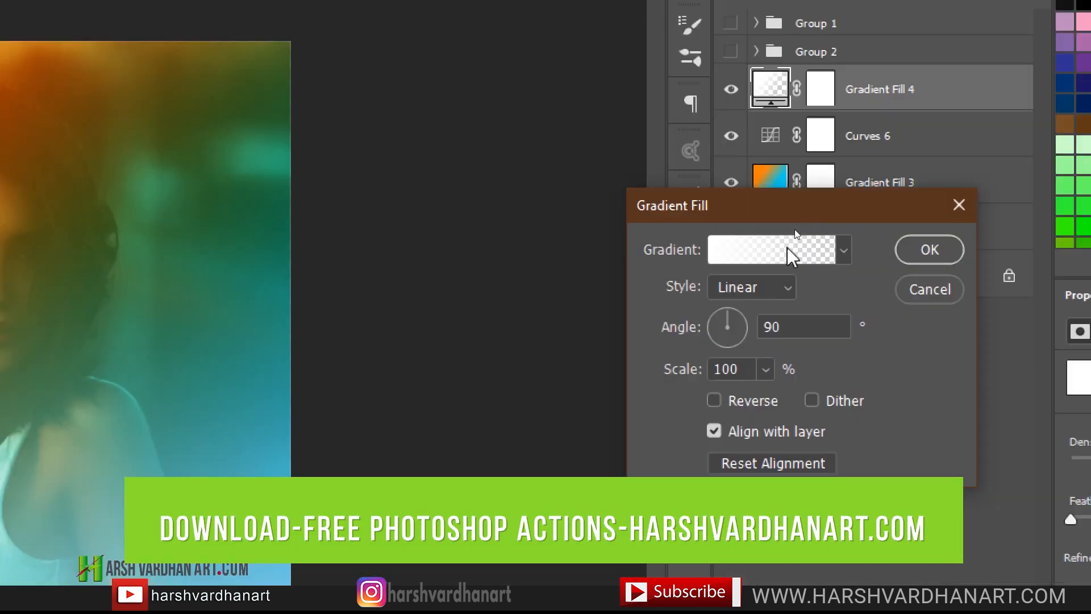
click(793, 251)
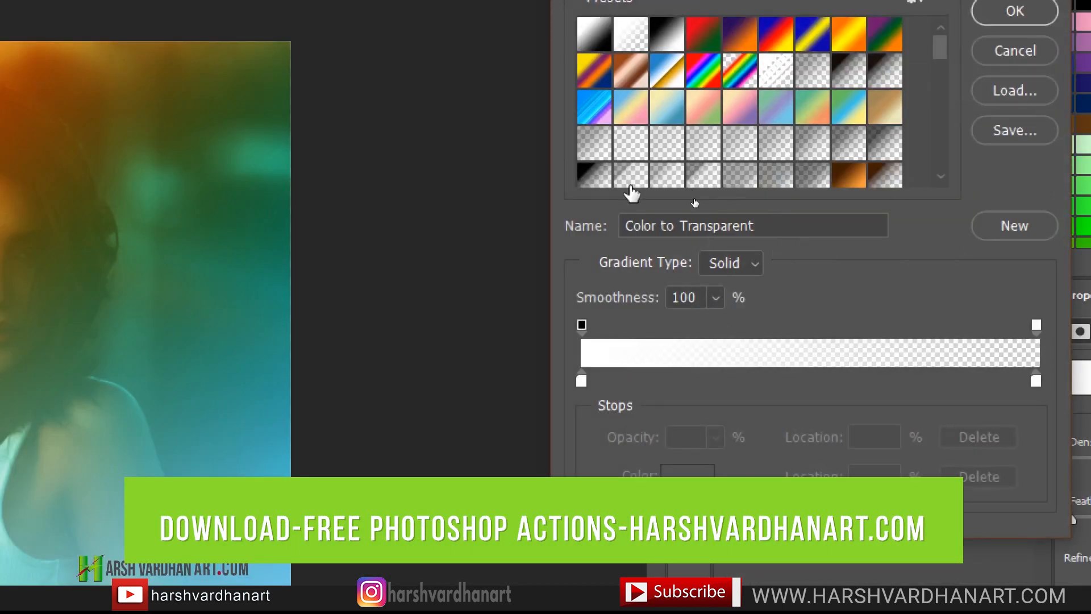
click(587, 179)
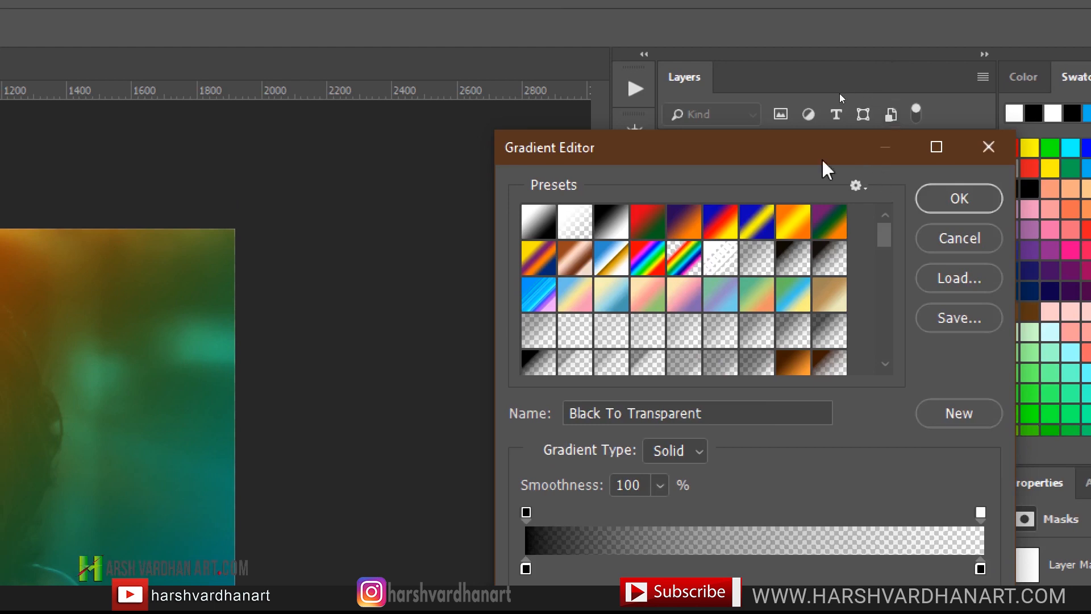
- Append the Neutral Density gradients to the presets and accept the Black To Transparent gradient for the new fill
click(856, 186)
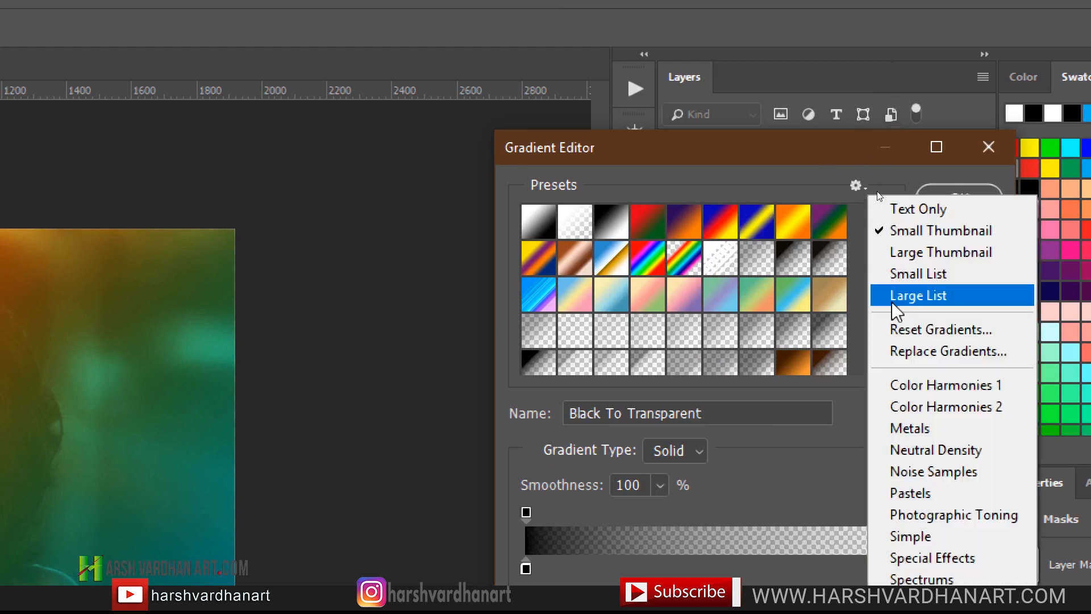
click(961, 455)
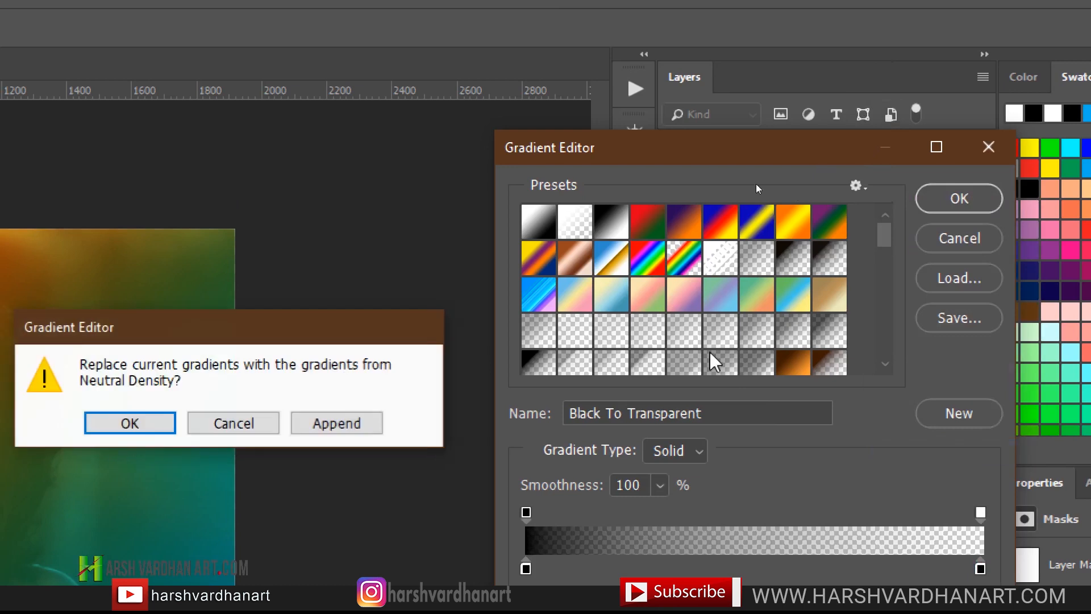
click(365, 427)
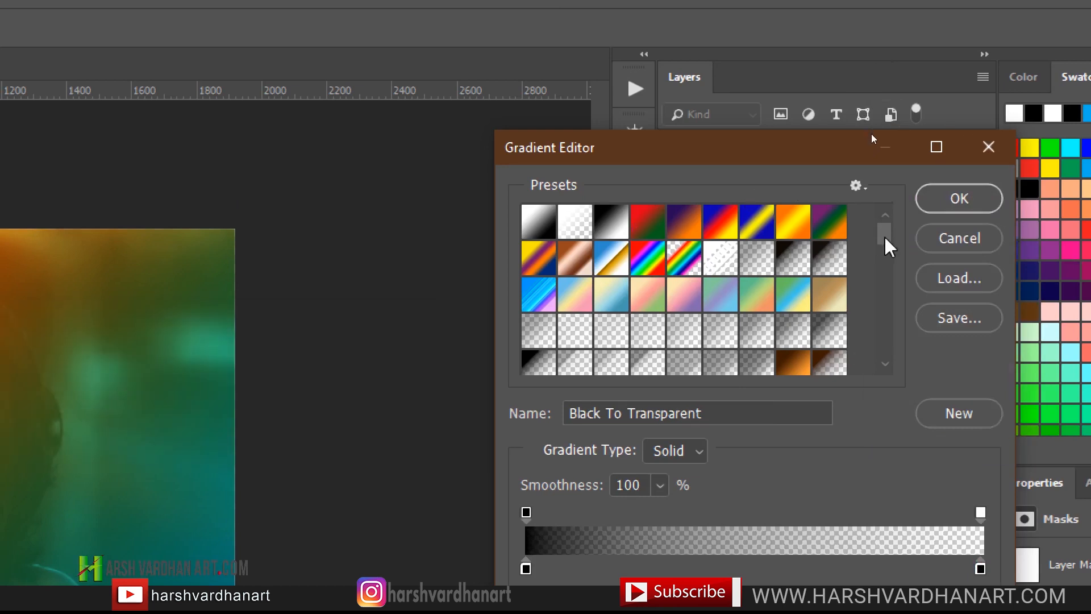
drag(886, 242, 871, 390)
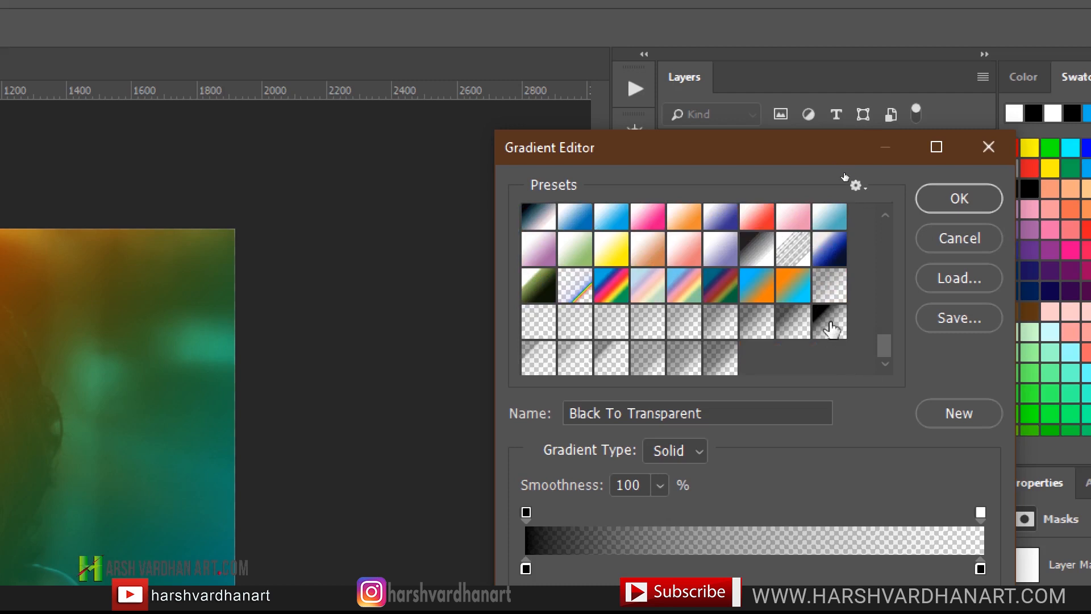
click(960, 206)
- Change the black gradient fill's style to Radial and reverse it so the edges darken
drag(690, 393, 538, 150)
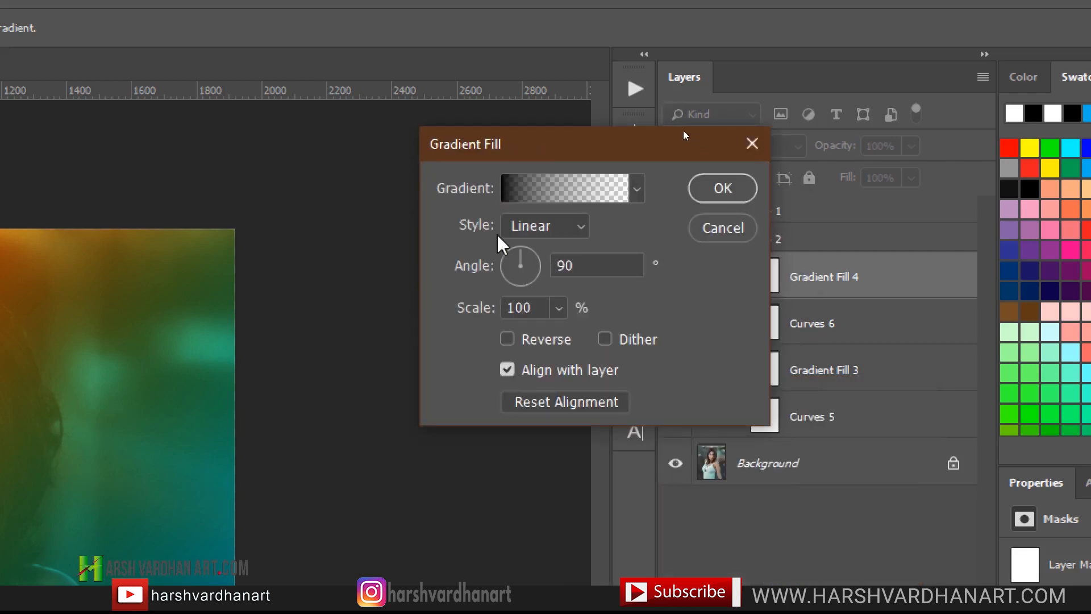
click(549, 232)
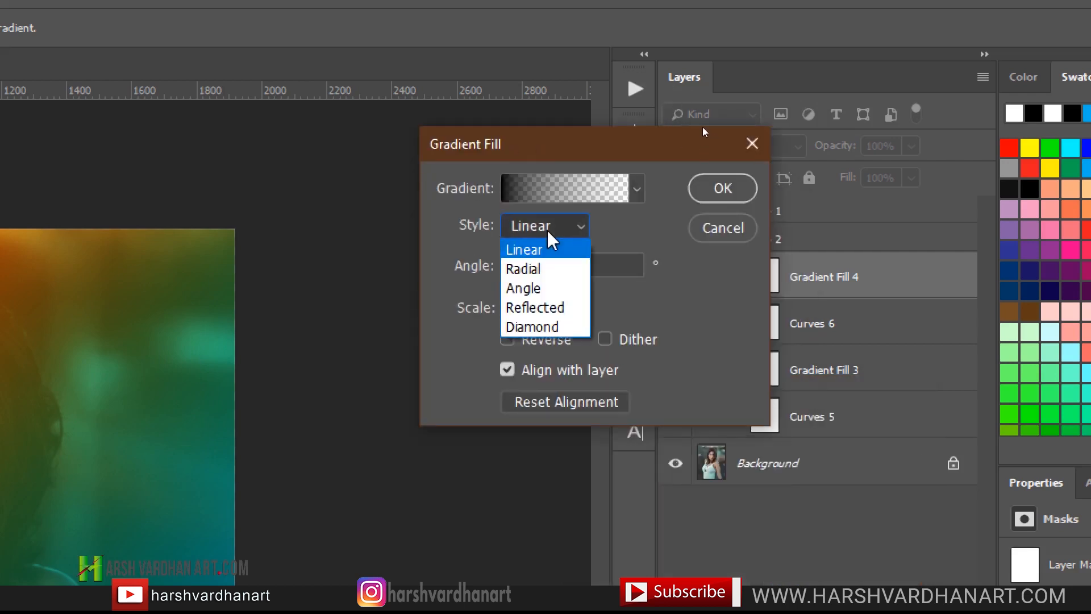
click(544, 273)
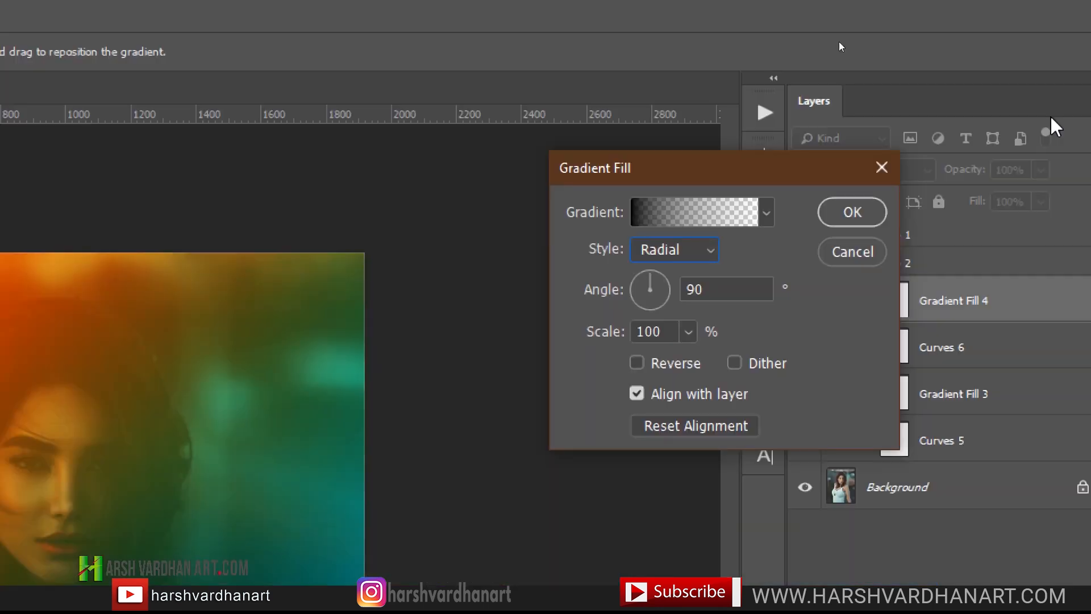
click(636, 363)
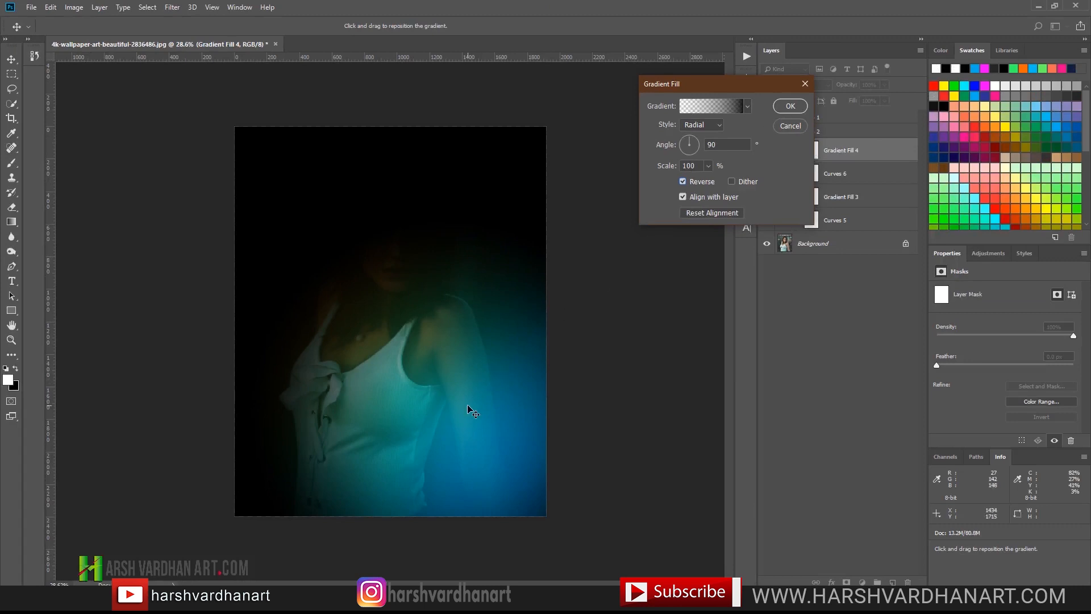
- Reposition the radial gradient over the woman's face and upper body, set its scale to 188%, and accept the fill
drag(468, 406, 439, 296)
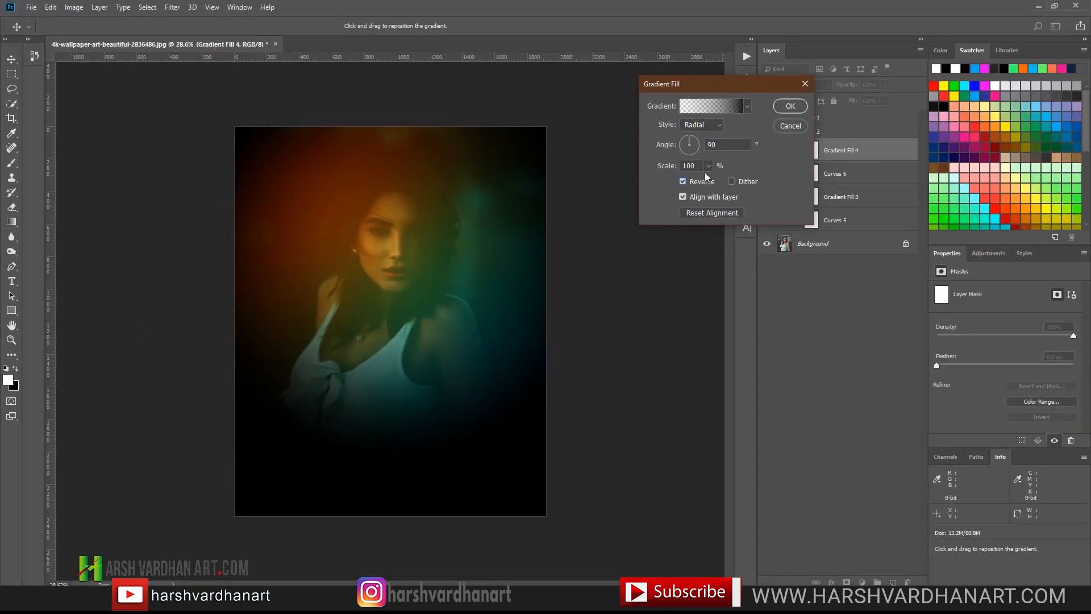
drag(713, 163, 724, 188)
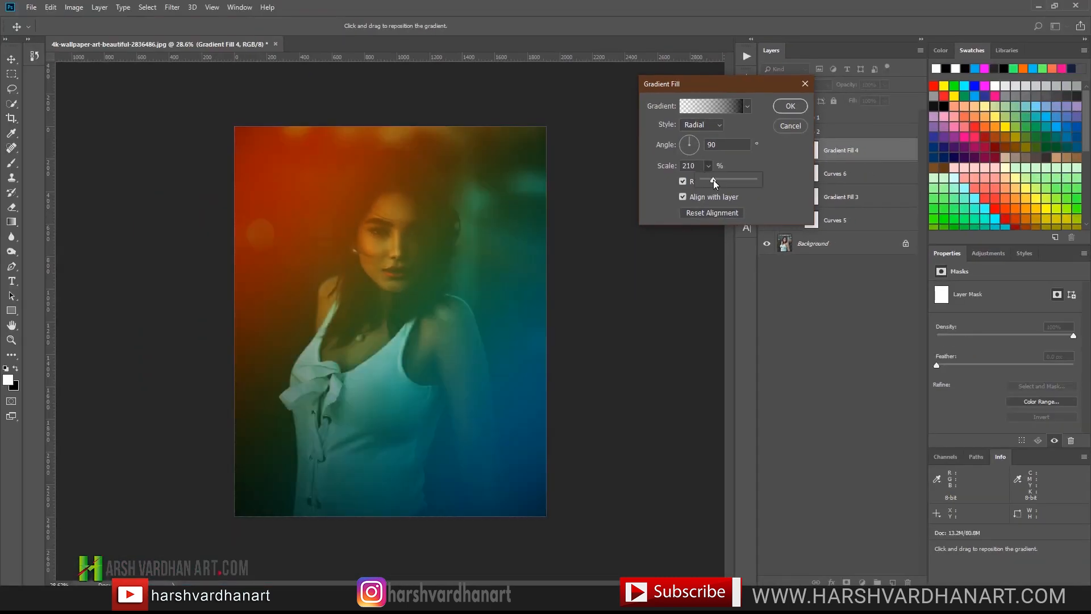
drag(713, 180, 712, 180)
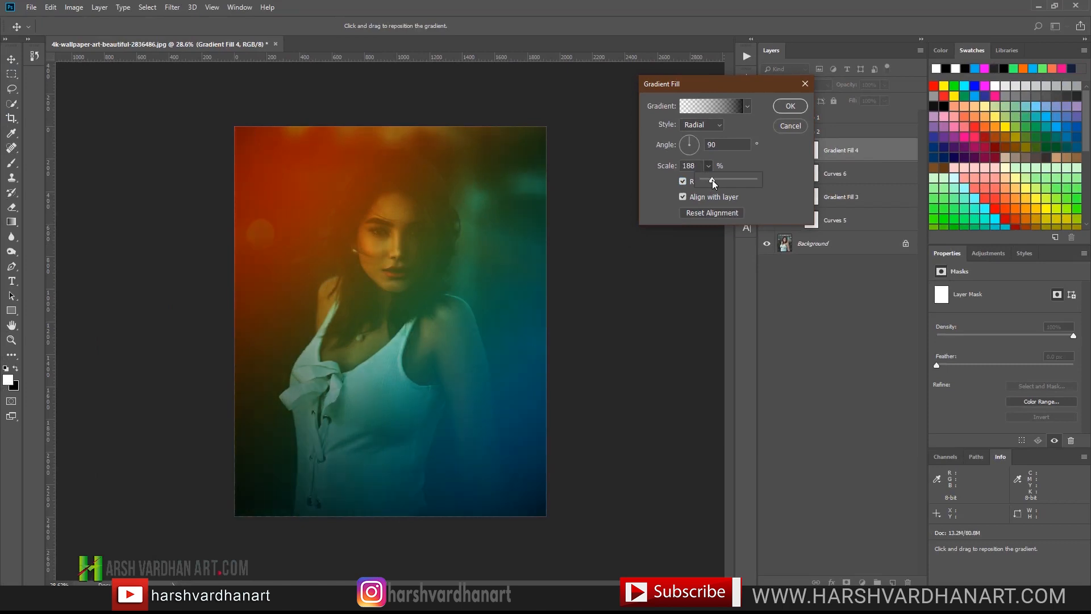
click(787, 109)
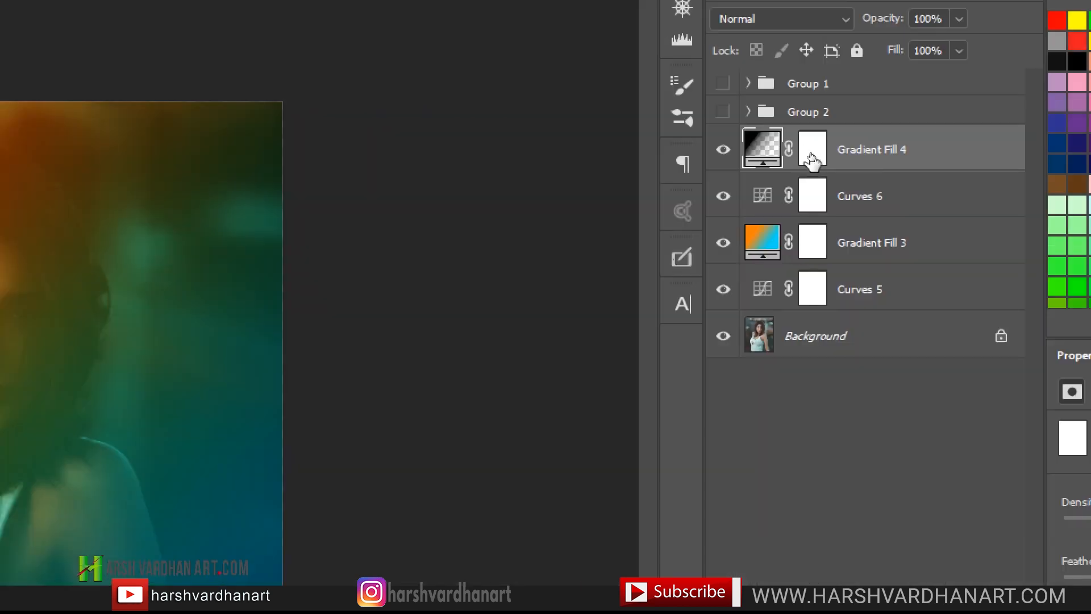
- Select the mask of the black gradient fill and prepare a Soft Round brush with black as the foreground color
click(811, 159)
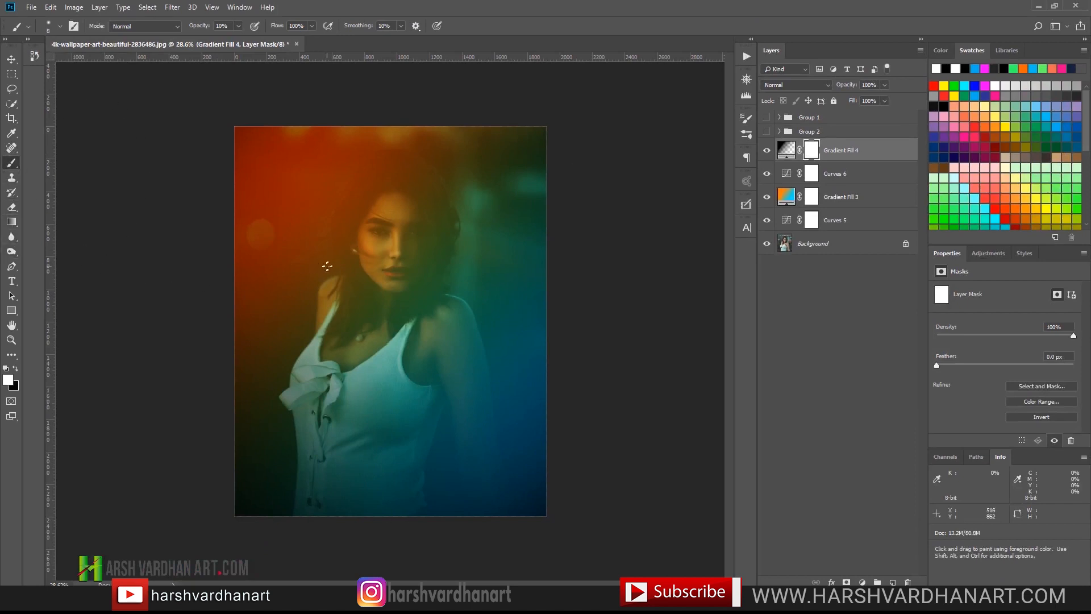
right_click(351, 266)
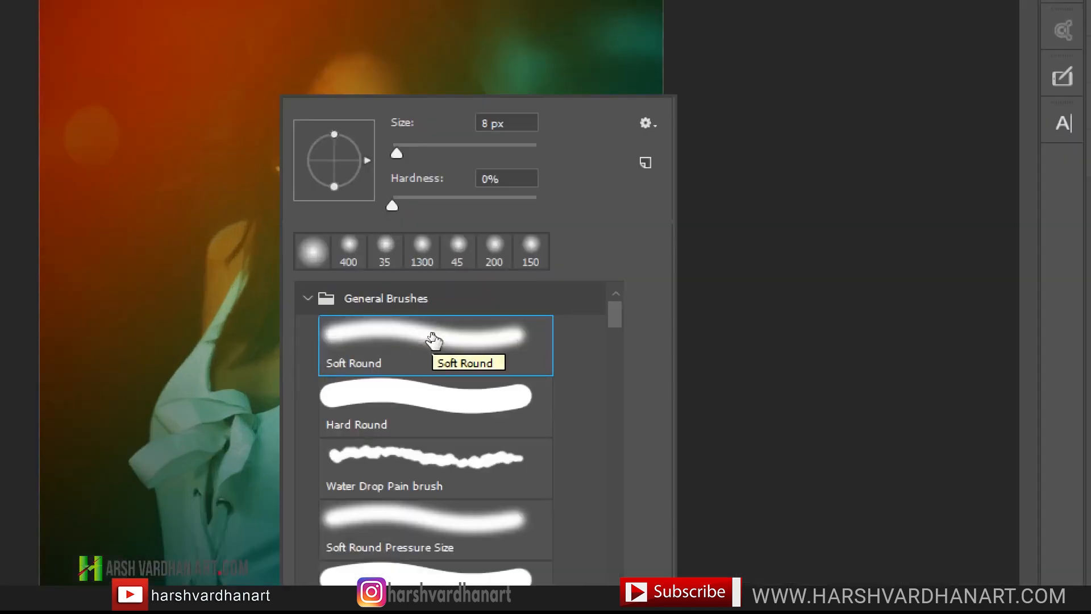
click(431, 334)
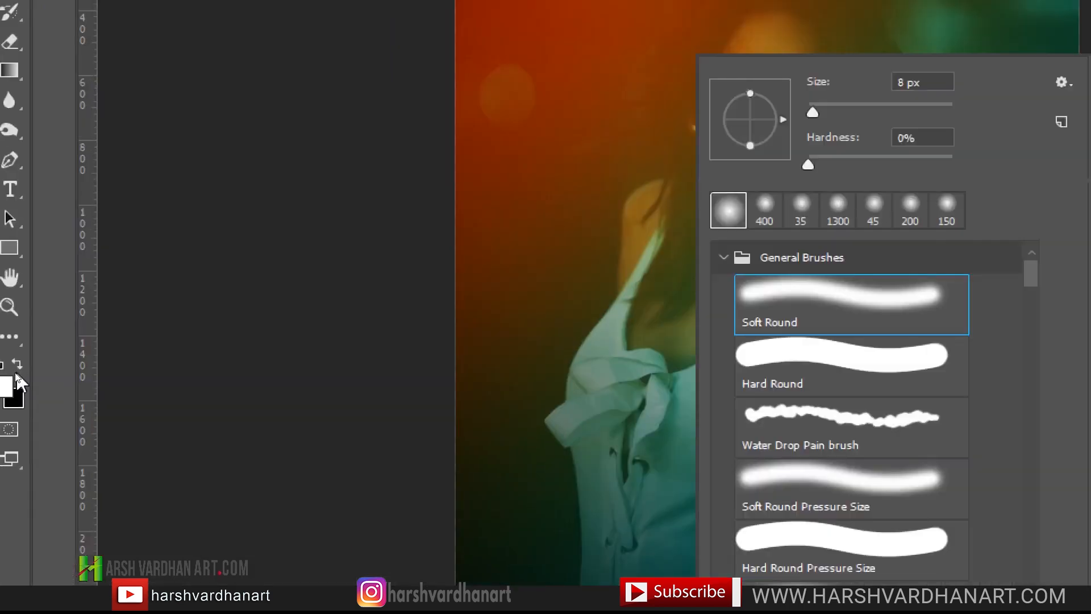
click(16, 368)
click(15, 368)
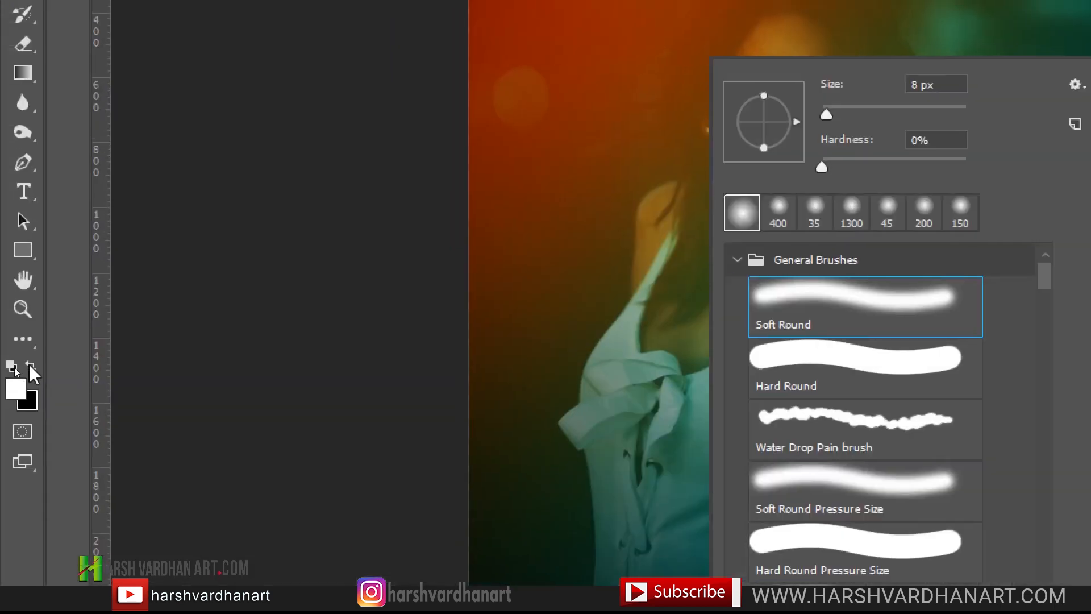
click(29, 365)
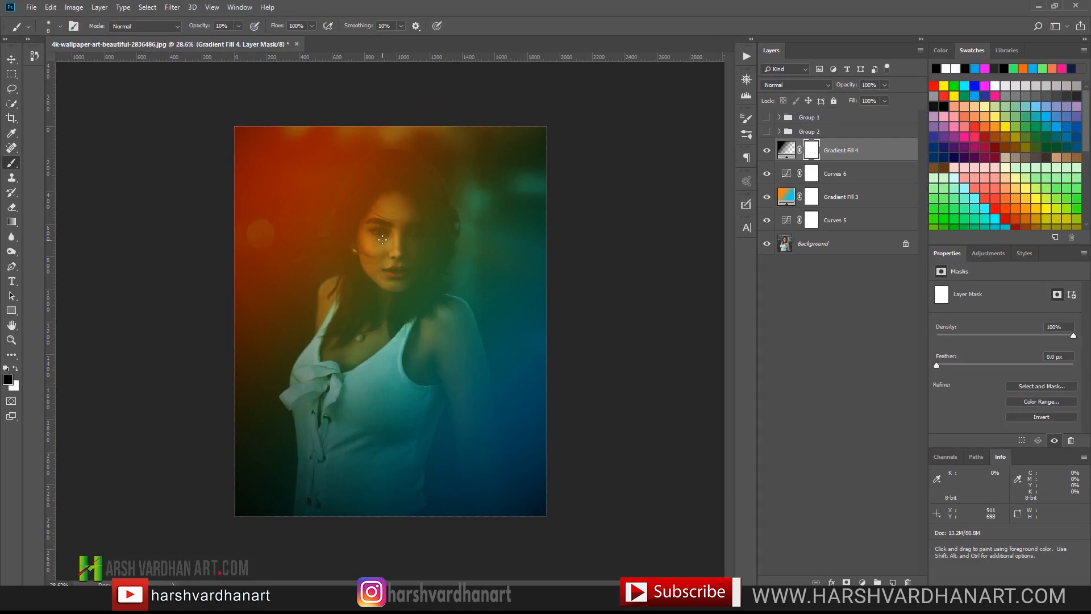
- Paint over the woman's face and torso on the mask with a much larger brush at 100% opacity, and compare with the layer hidden
key(bracketright)
key(bracketright)
key(bracketright)
key(bracketright)
key(bracketright)
key(bracketright)
key(bracketright)
key(bracketright)
key(bracketright)
key(bracketright)
key(bracketright)
key(bracketright)
key(bracketright)
key(bracketright)
key(bracketright)
key(bracketright)
key(bracketright)
key(bracketright)
key(bracketright)
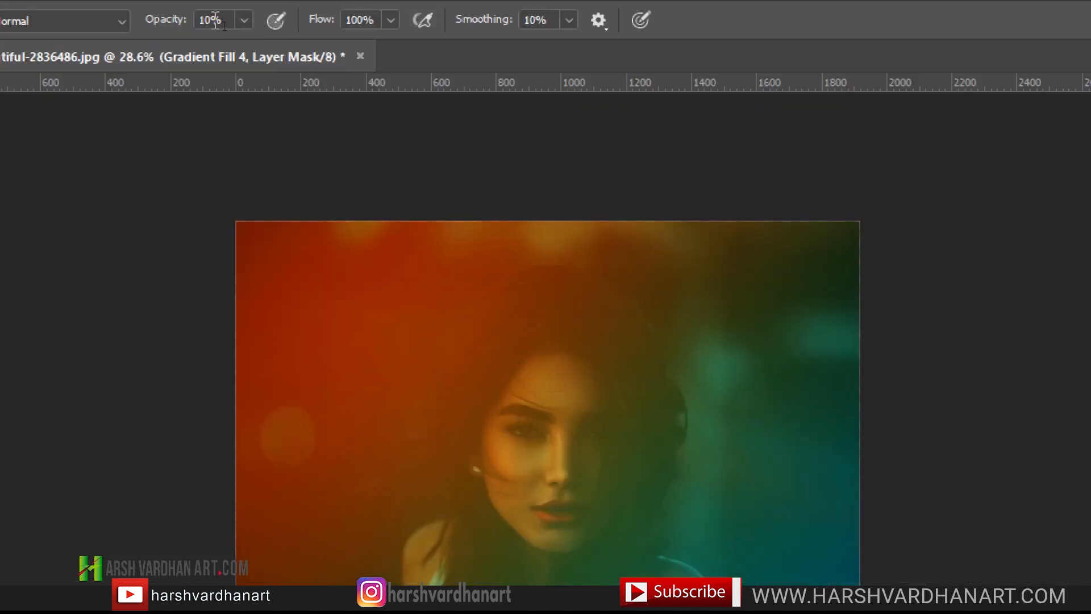
key(0)
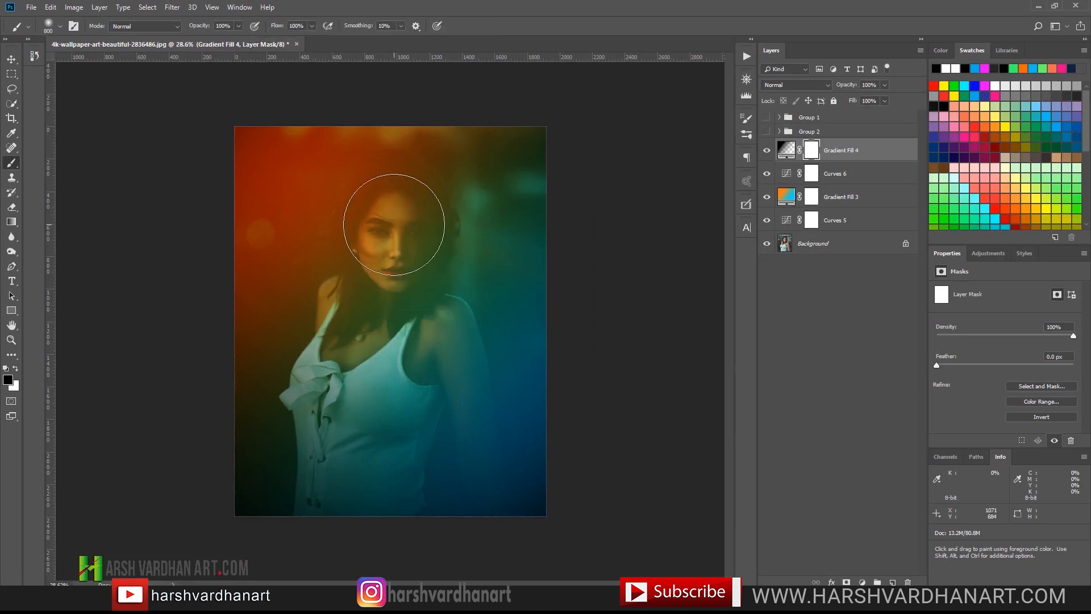
mouse_move(394, 225)
mouse_down()
mouse_move(391, 309)
mouse_move(400, 240)
mouse_move(375, 346)
mouse_move(405, 219)
mouse_move(383, 233)
mouse_move(341, 453)
mouse_move(377, 316)
mouse_move(393, 347)
mouse_move(419, 345)
mouse_move(397, 325)
mouse_move(379, 453)
mouse_move(363, 428)
mouse_move(376, 298)
mouse_move(350, 430)
mouse_move(372, 234)
mouse_move(398, 210)
mouse_move(402, 314)
mouse_move(394, 234)
mouse_move(378, 277)
mouse_move(412, 293)
mouse_move(387, 357)
mouse_move(399, 327)
mouse_move(373, 296)
mouse_move(326, 383)
mouse_move(392, 222)
mouse_move(397, 246)
mouse_up()
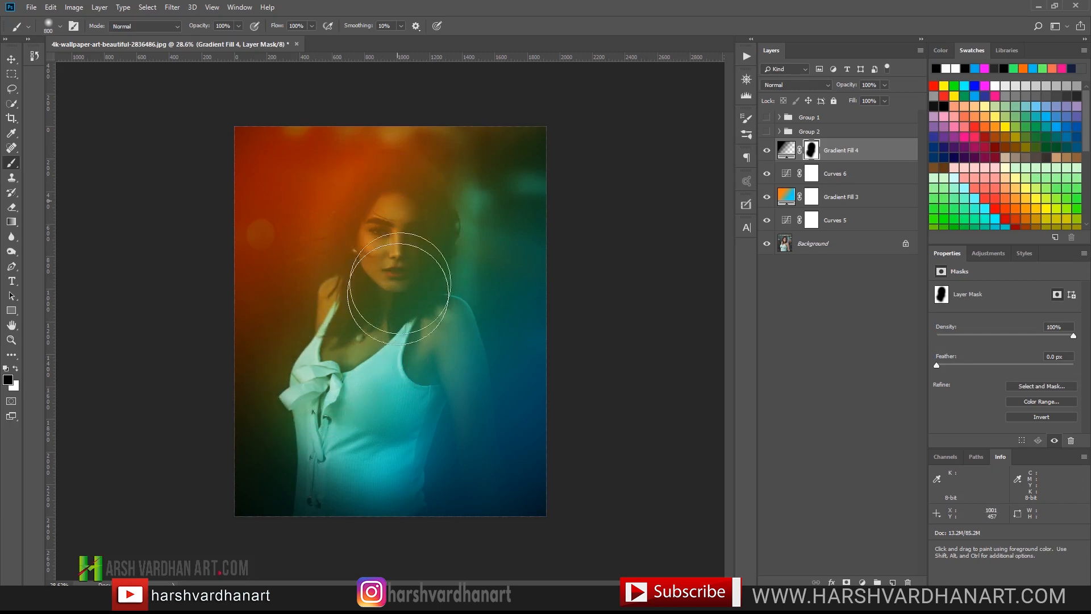
click(766, 150)
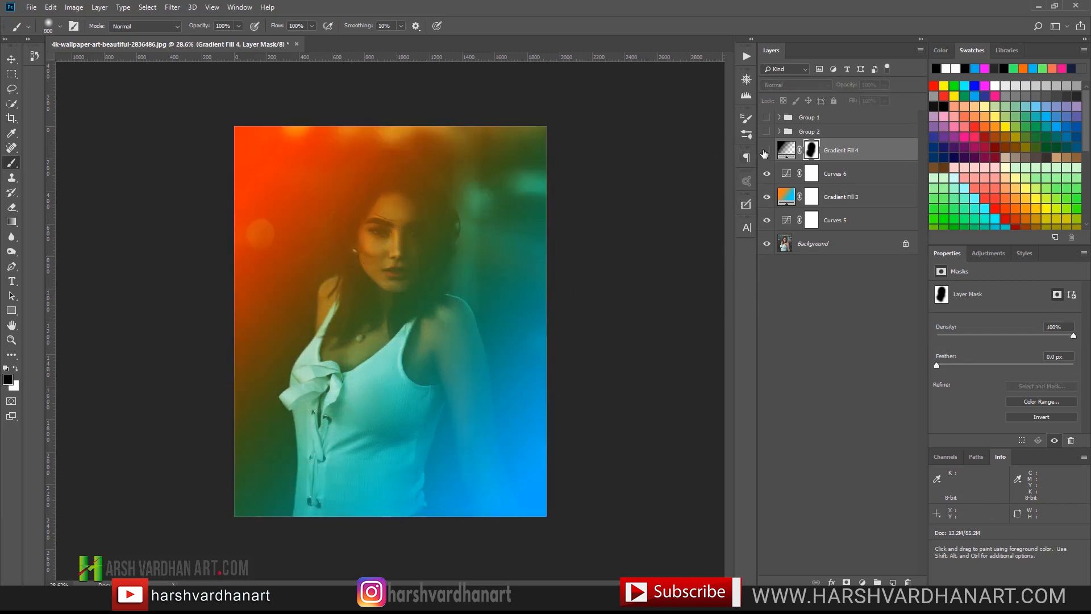
click(767, 150)
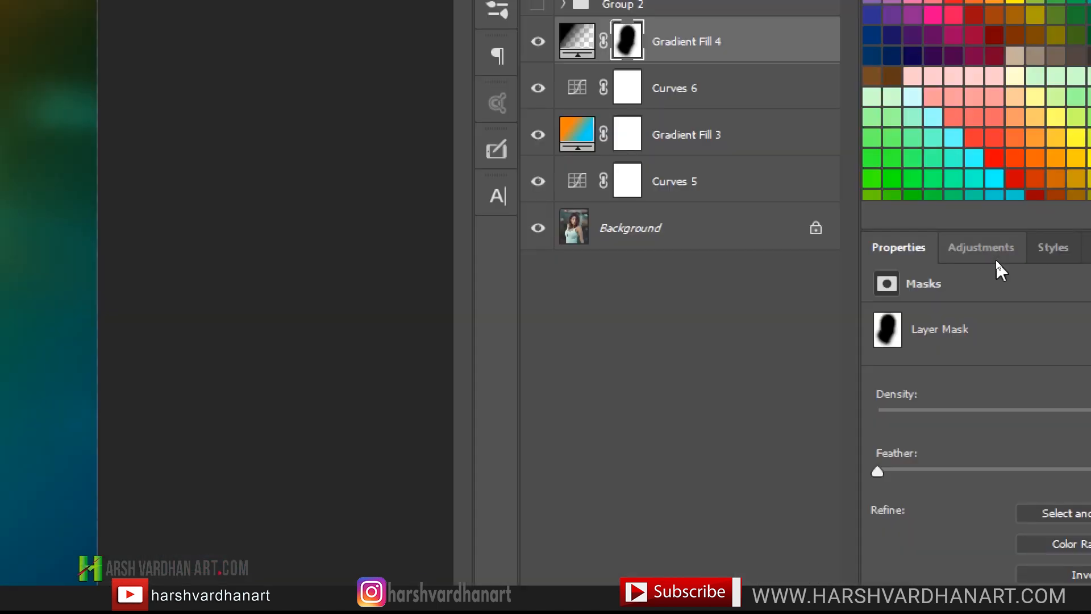
- Add a Curves adjustment on top of the black gradient fill and shape an RGB S-curve with raised highlights and lowered shadows
click(995, 258)
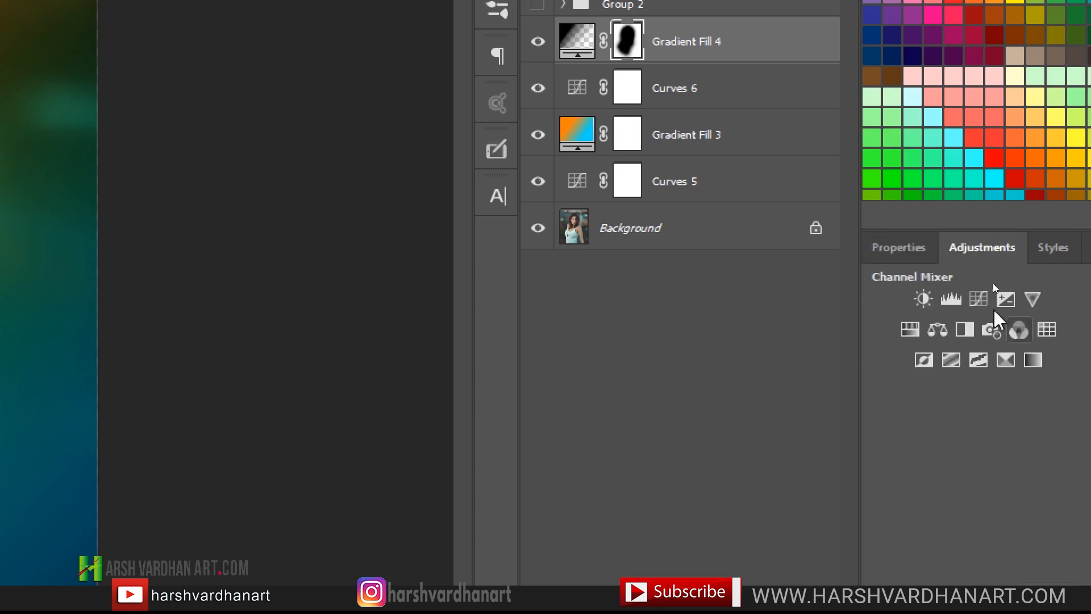
click(978, 297)
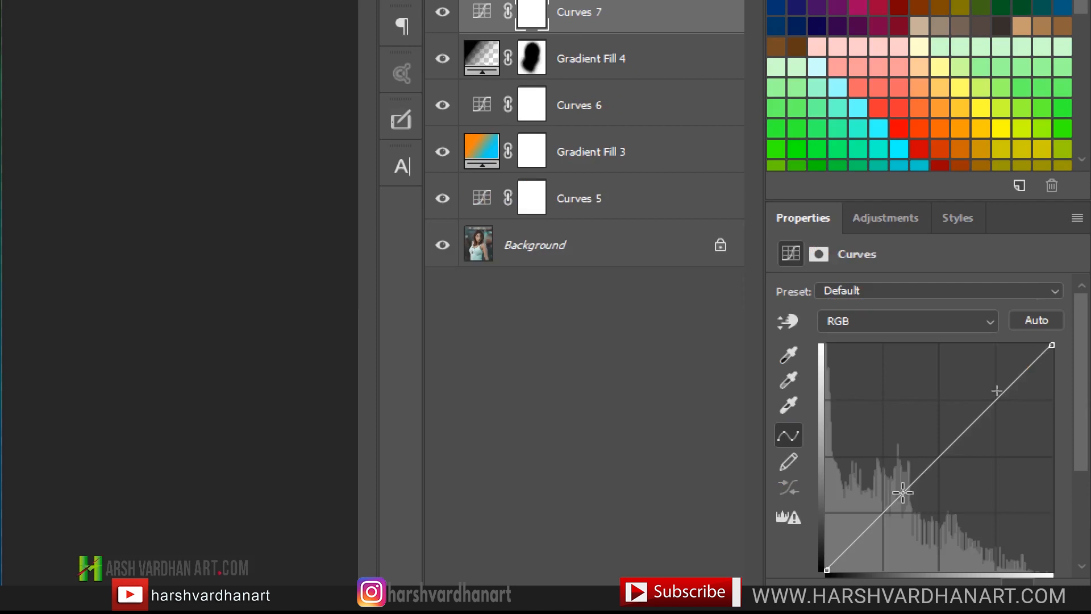
click(903, 492)
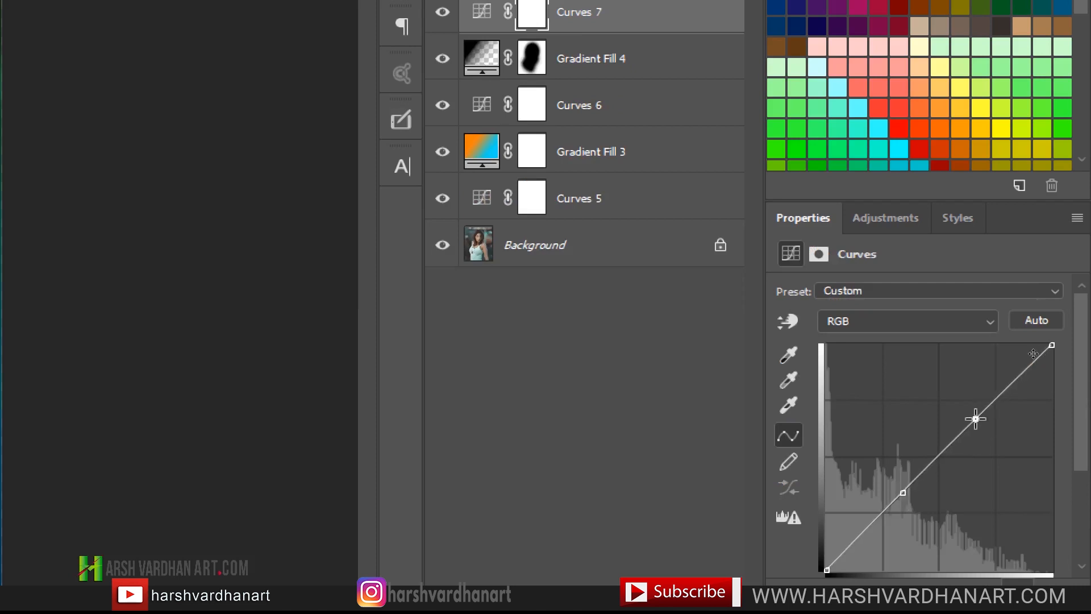
drag(974, 417, 971, 410)
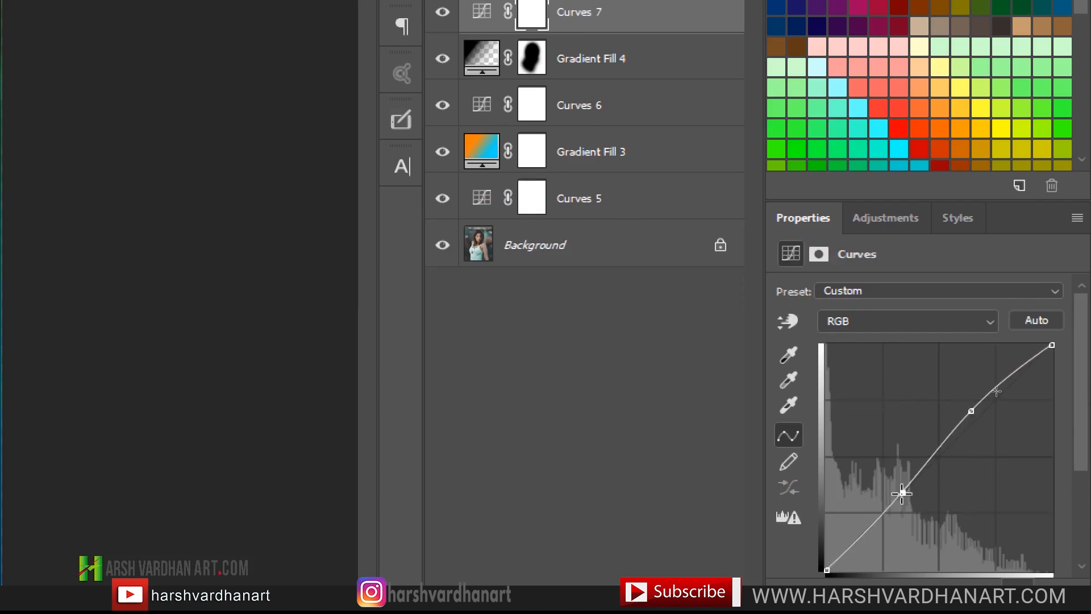
drag(901, 493, 908, 512)
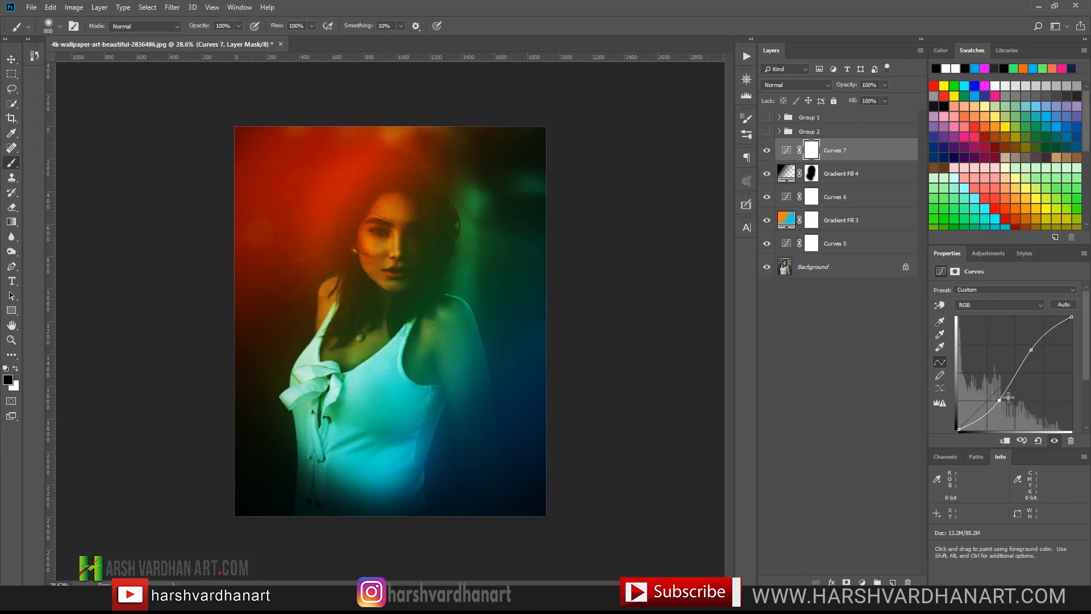
drag(999, 399, 997, 402)
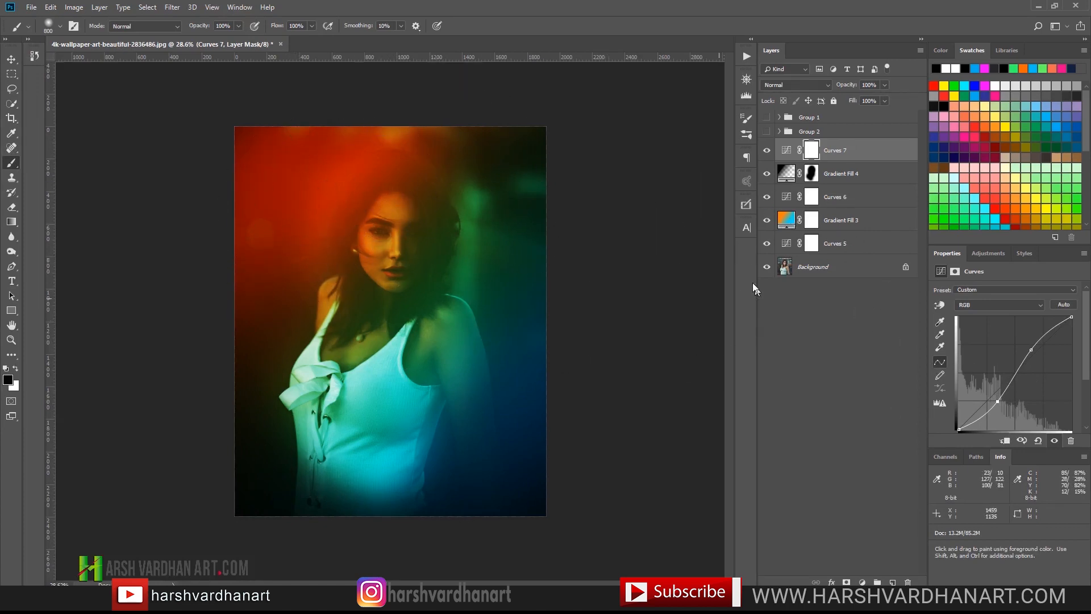
- Lower the opacity of the orange-to-blue gradient fill layer to 95%
click(789, 222)
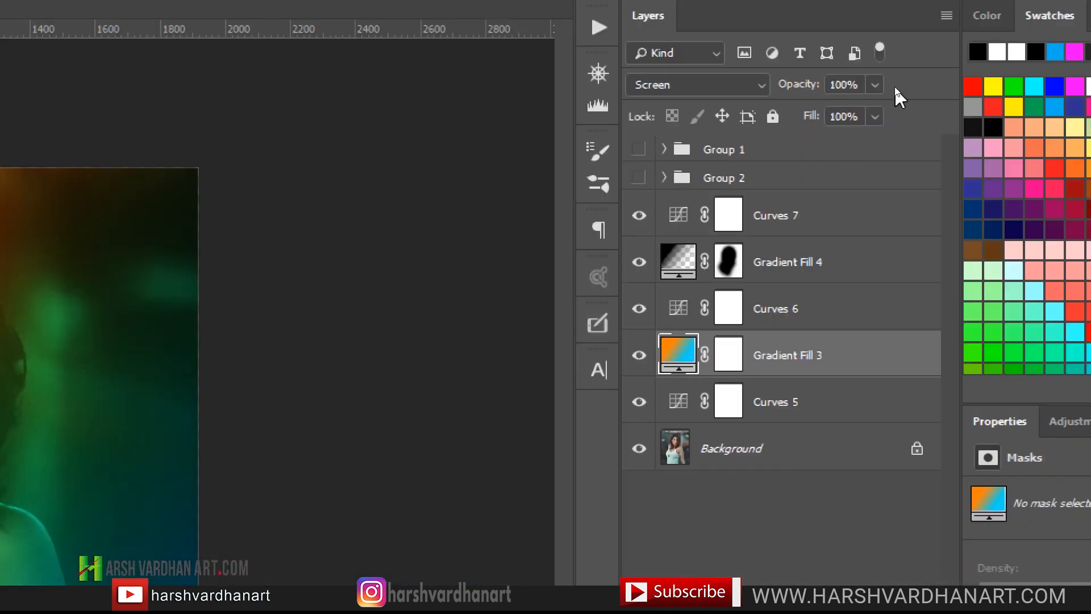
click(875, 85)
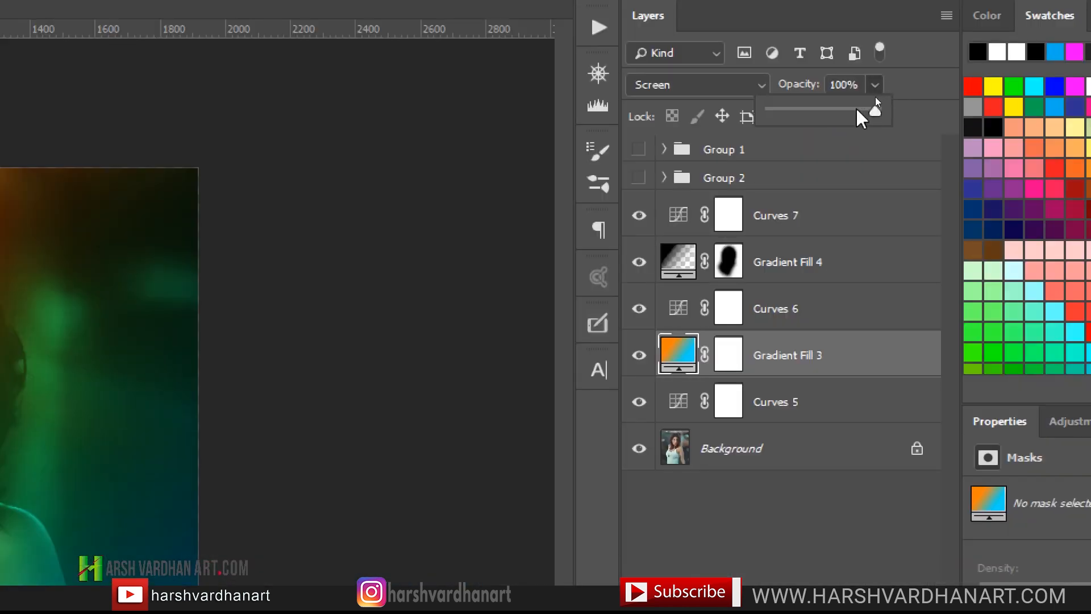
key(Escape)
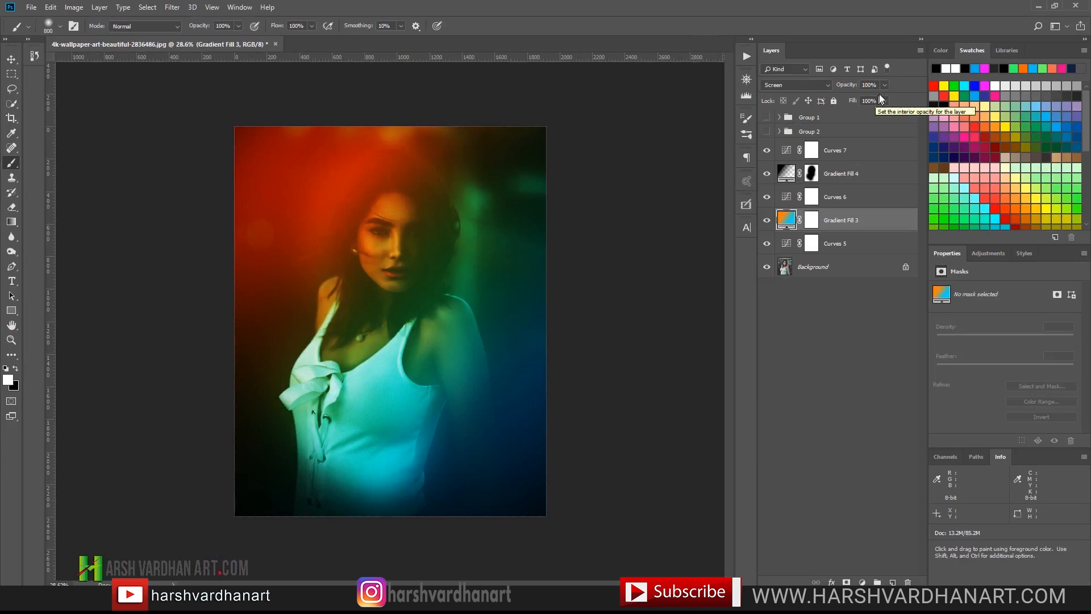
click(883, 87)
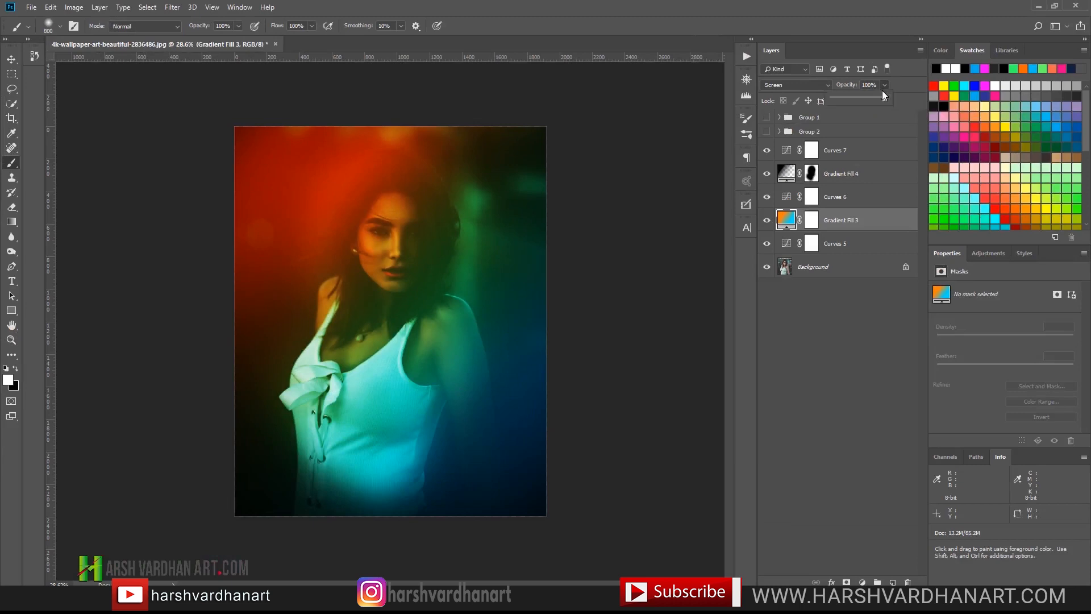
drag(879, 100, 879, 100)
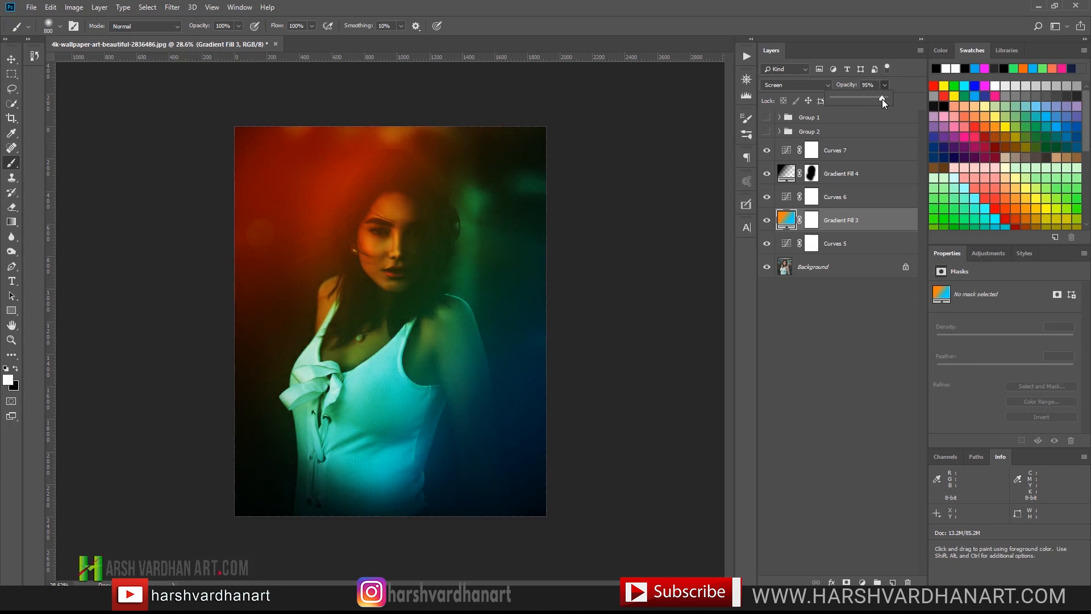
- Compare the image with Curves 6 hidden, and paint black over the woman's face on its mask with the brush at 10% opacity
click(811, 197)
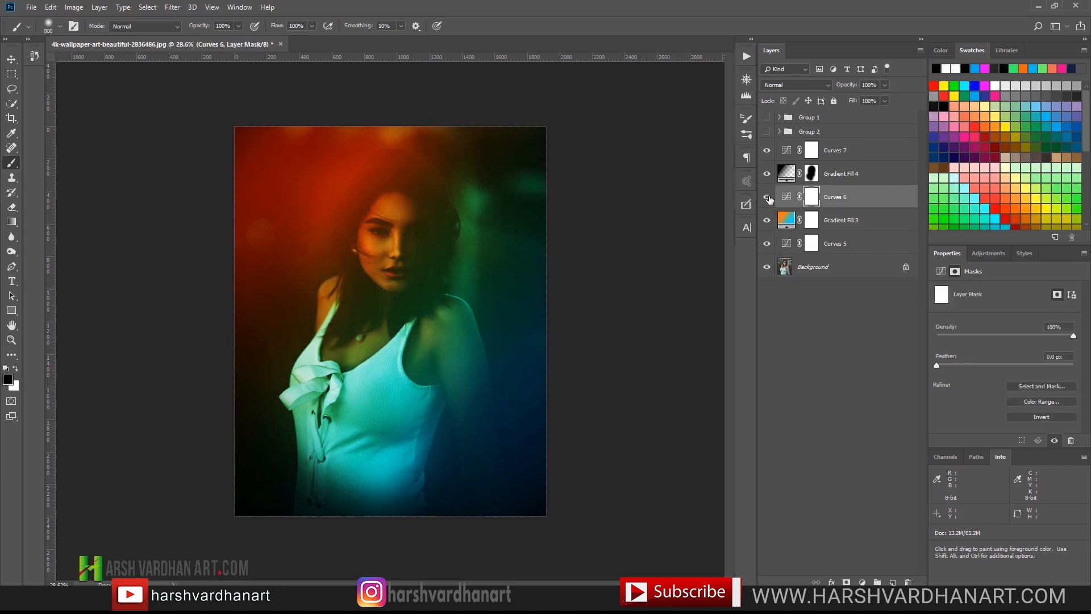
click(767, 197)
click(767, 198)
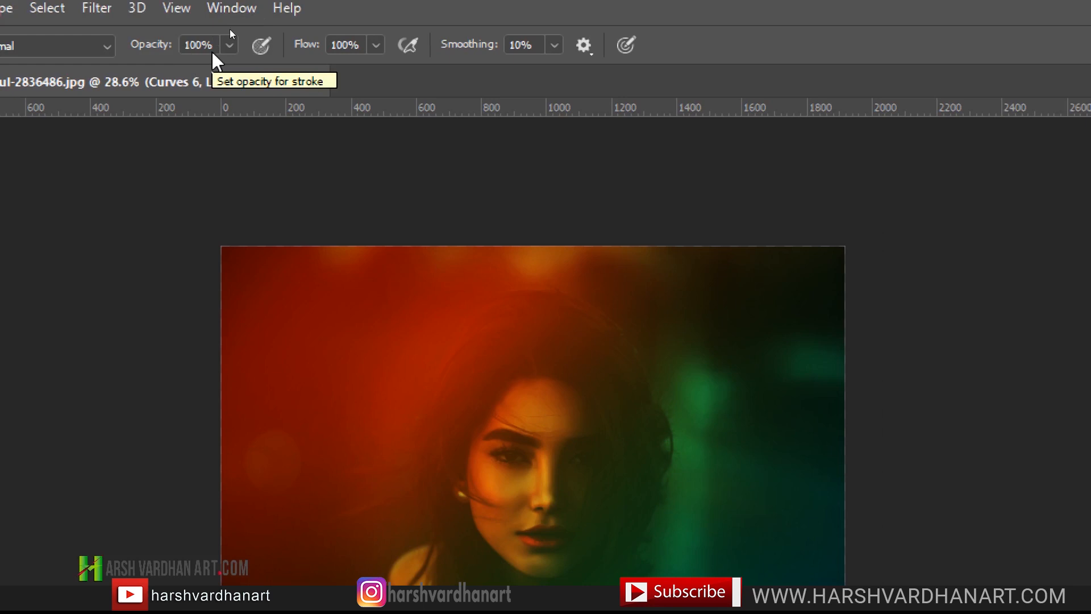
key(1)
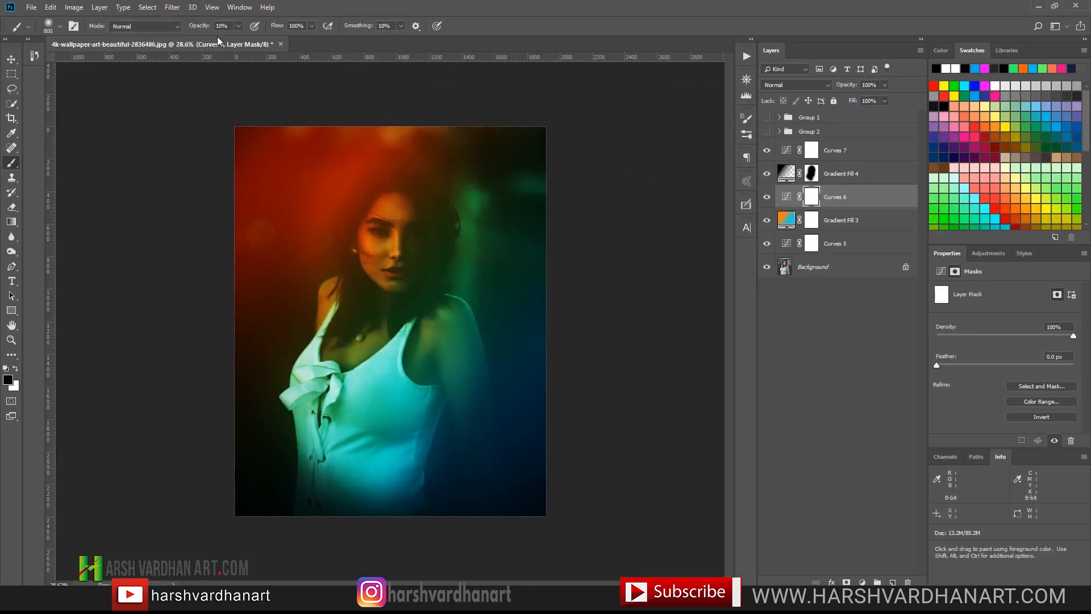
mouse_move(376, 240)
mouse_down()
mouse_move(388, 280)
mouse_move(388, 232)
mouse_move(370, 315)
mouse_move(384, 251)
mouse_move(385, 275)
mouse_move(404, 230)
mouse_move(382, 315)
mouse_up()
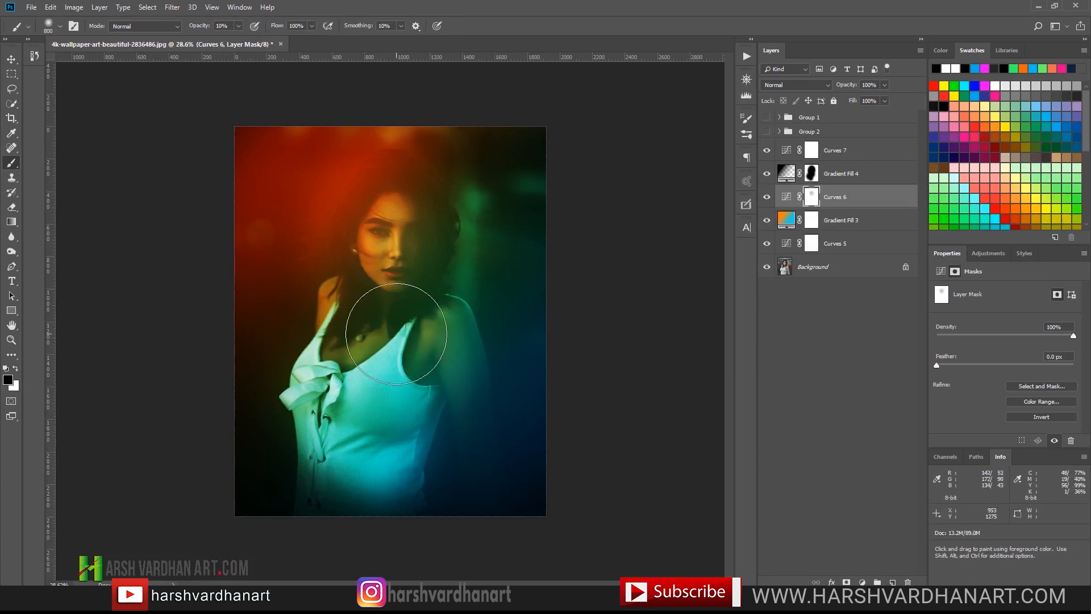
- Compare the image with Curves 7 hidden, and paint black over the woman's face and upper chest on its mask at 10% opacity
click(811, 151)
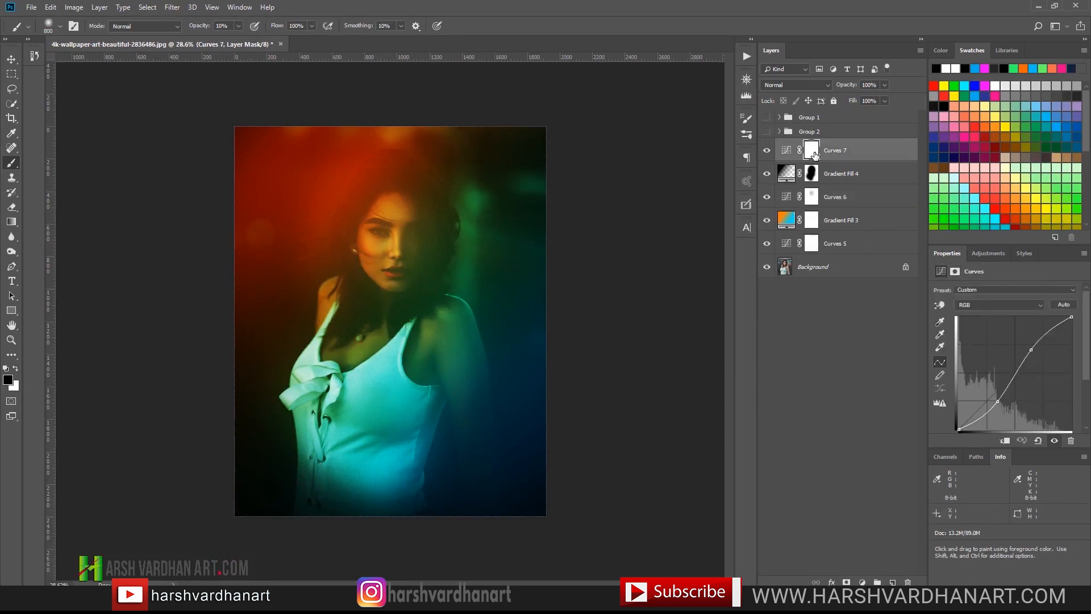
click(767, 152)
click(767, 152)
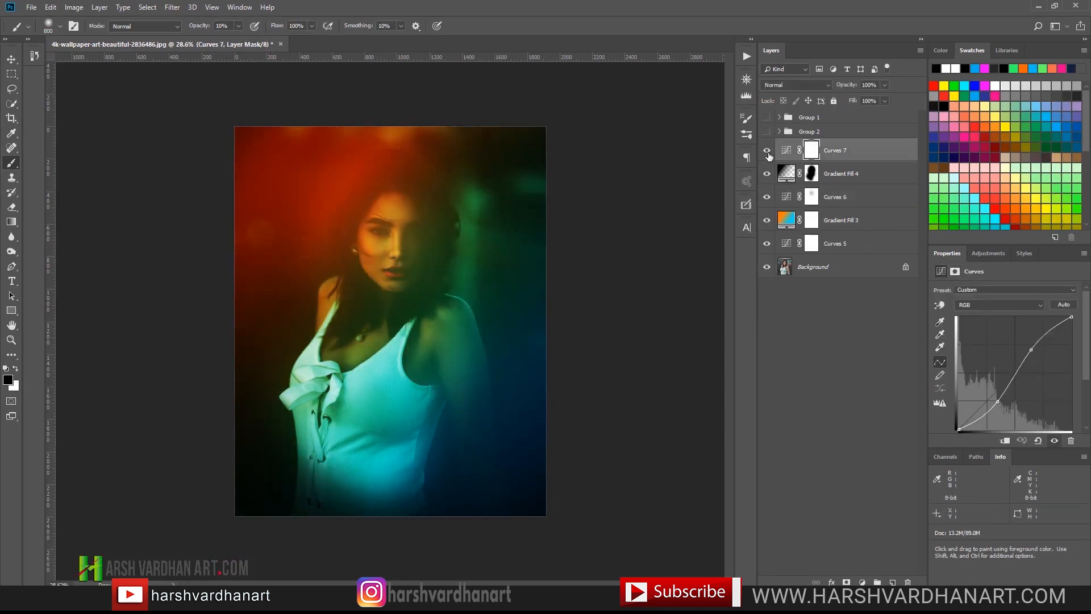
click(811, 151)
mouse_move(445, 250)
mouse_down()
mouse_move(399, 246)
mouse_move(399, 258)
mouse_move(399, 238)
mouse_move(365, 359)
mouse_up()
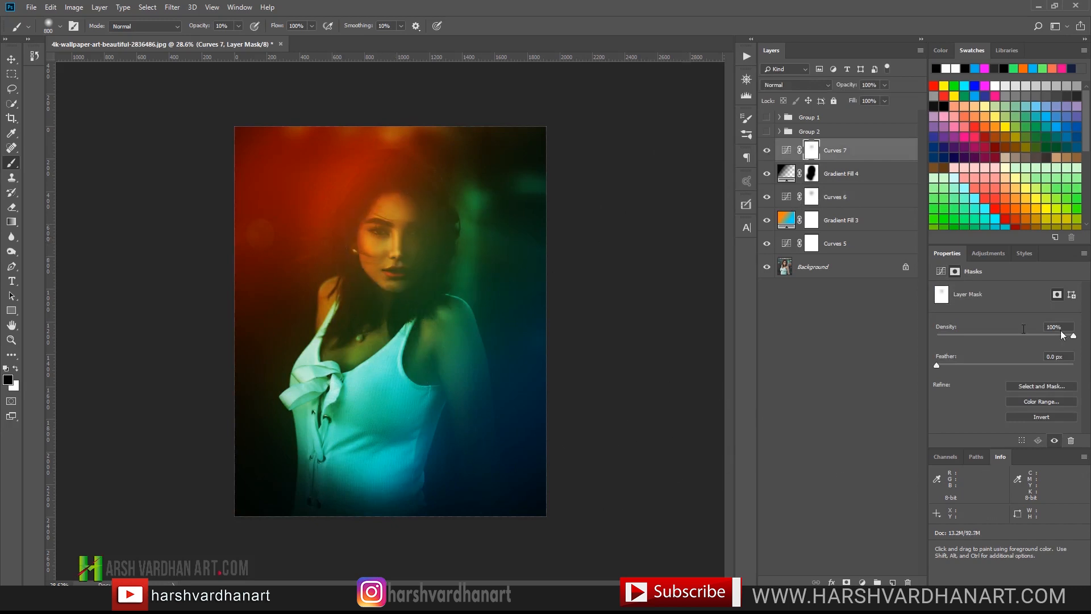
- Add an Exposure adjustment with exposure +0.36, offset +0.0021 and gamma correction 0.96, and compare the image with it hidden
click(994, 257)
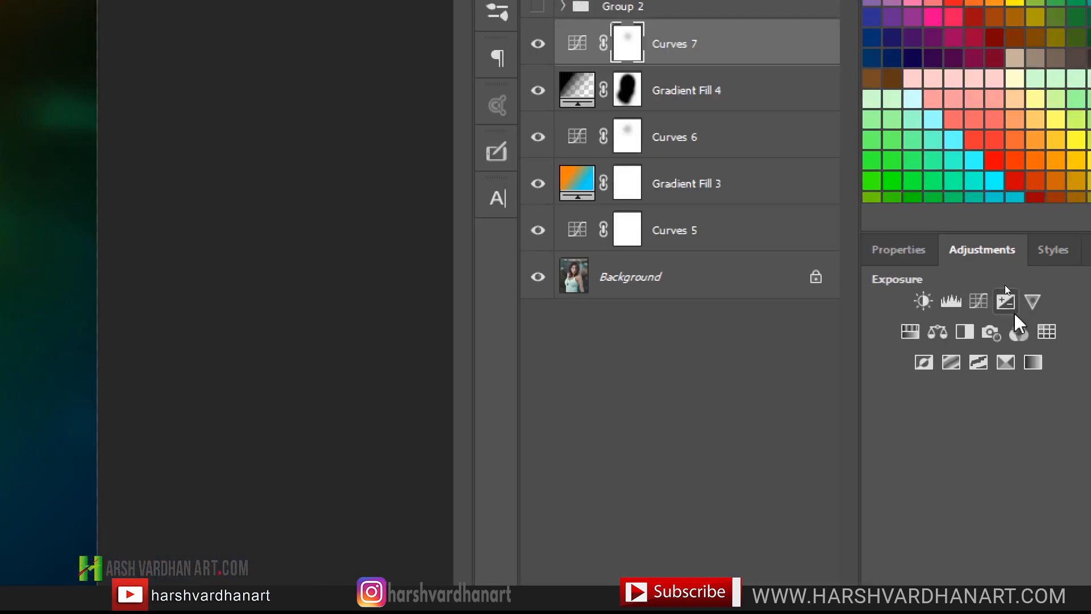
click(1008, 307)
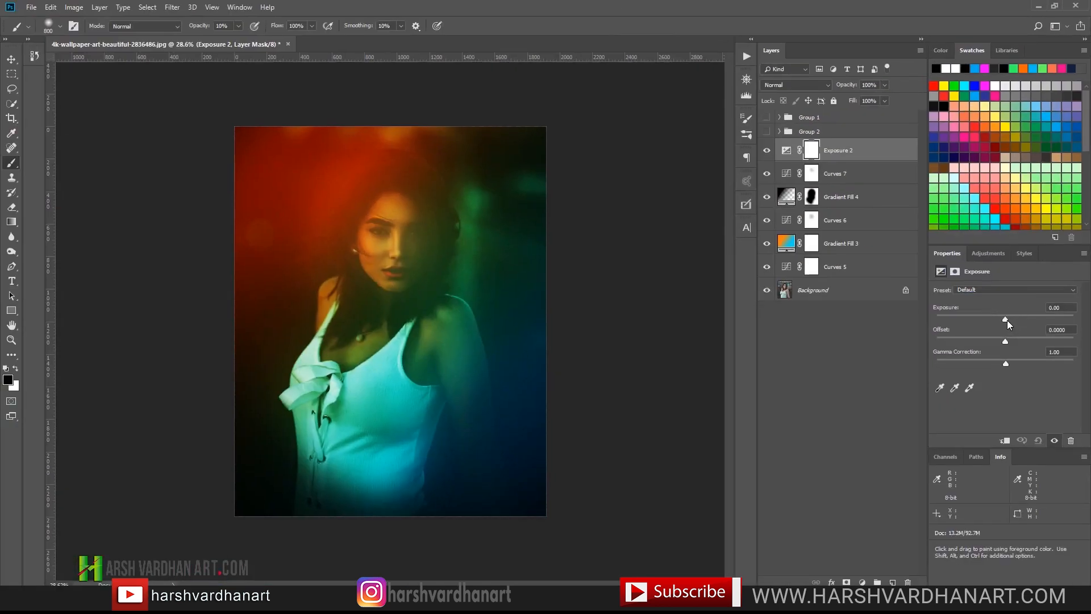
mouse_move(1007, 320)
mouse_down()
mouse_move(1043, 318)
mouse_move(1010, 320)
mouse_up()
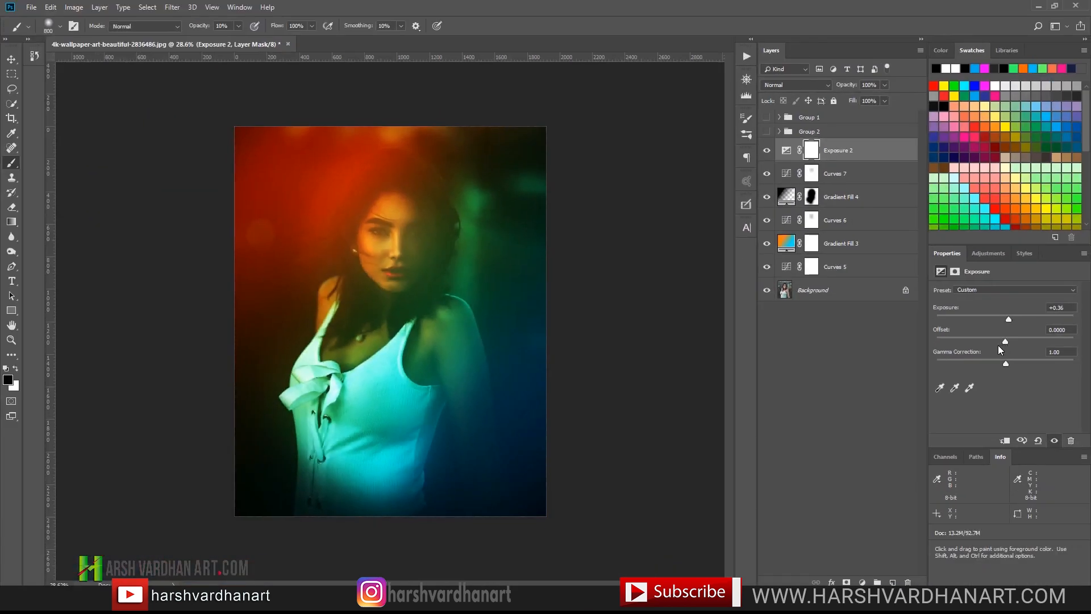
drag(1005, 342, 1005, 342)
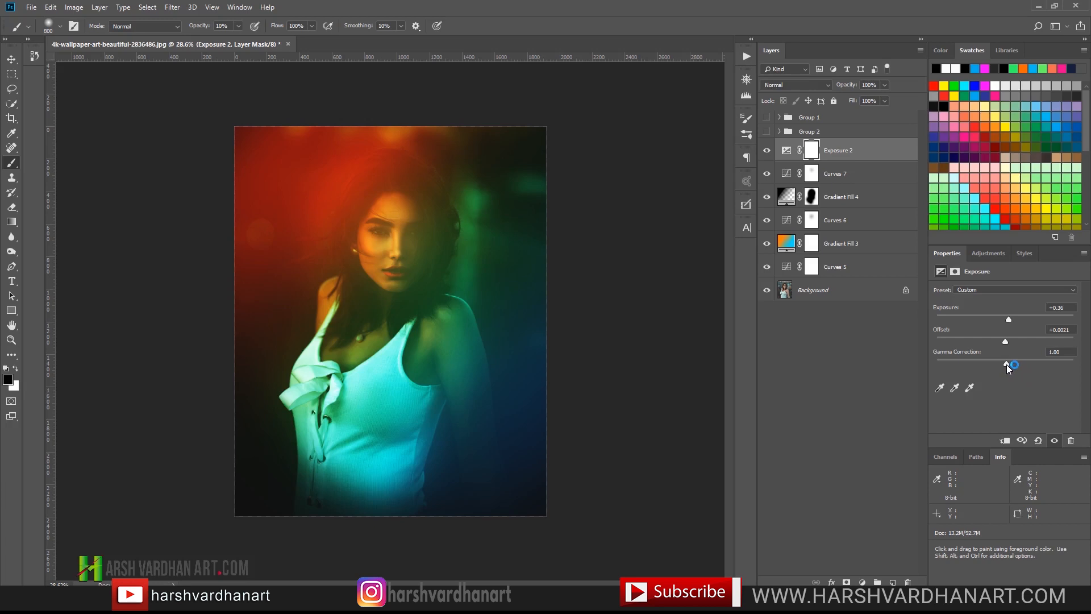
drag(1008, 364, 1009, 363)
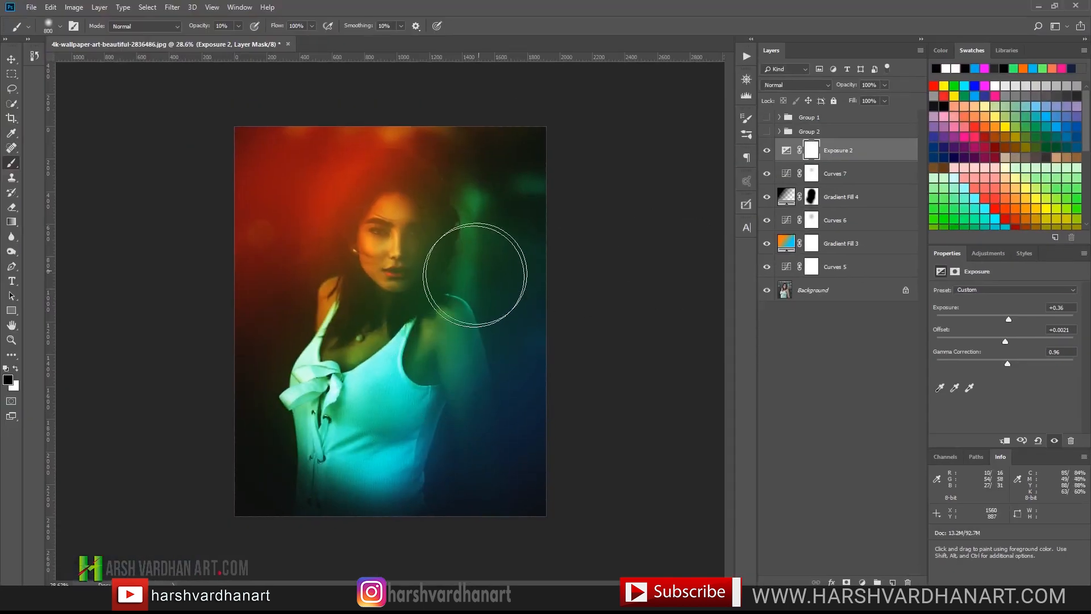
click(767, 151)
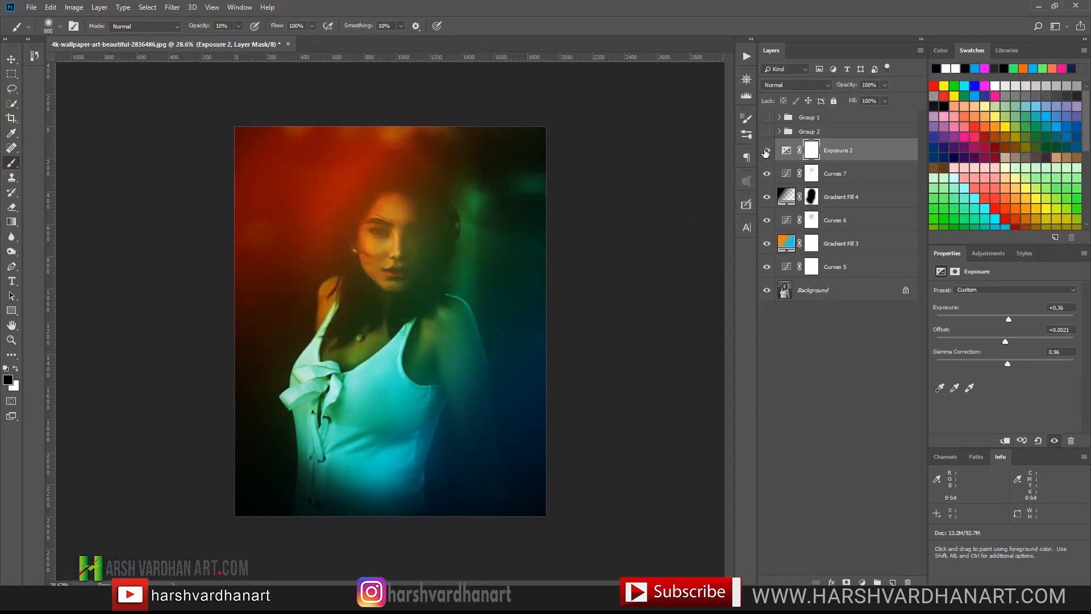
click(766, 151)
click(767, 150)
click(767, 151)
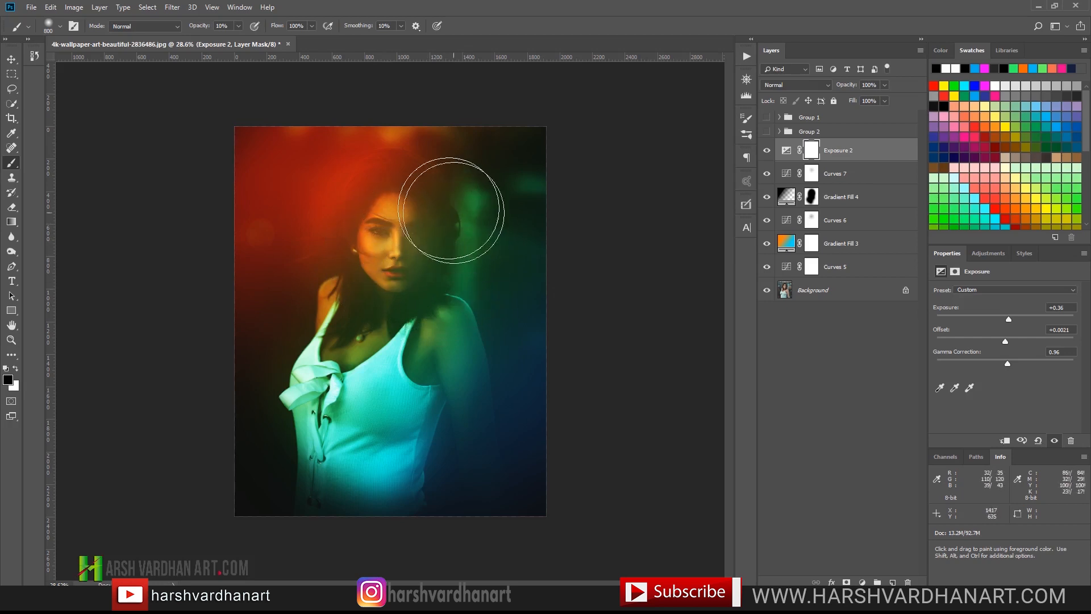
- Add a Curves adjustment above the Exposure layer, brighten it strongly by pulling in the RGB white point, and invert its mask to black
click(991, 258)
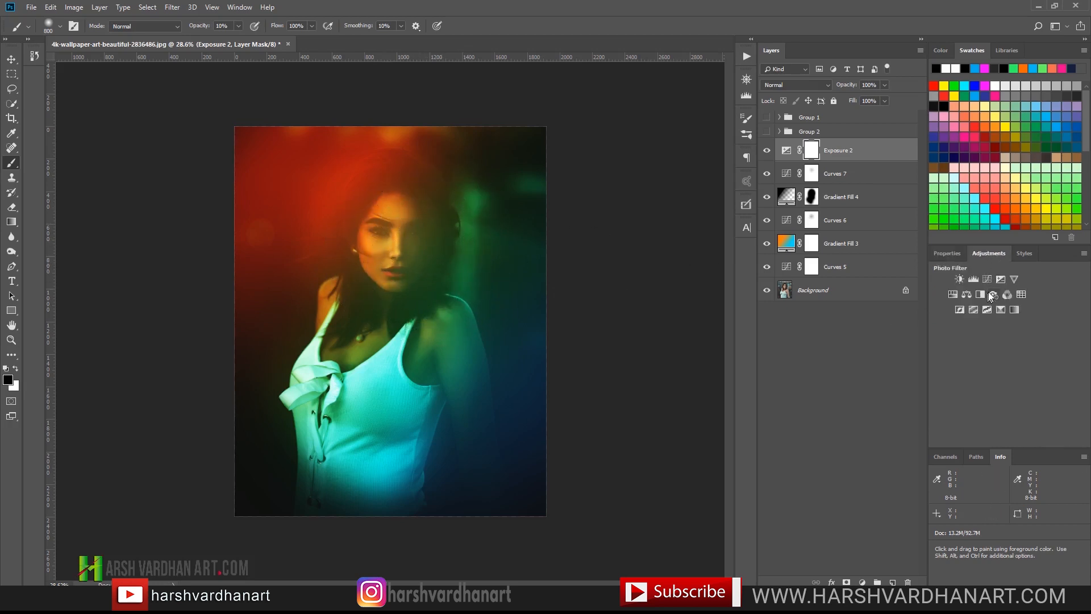
click(988, 280)
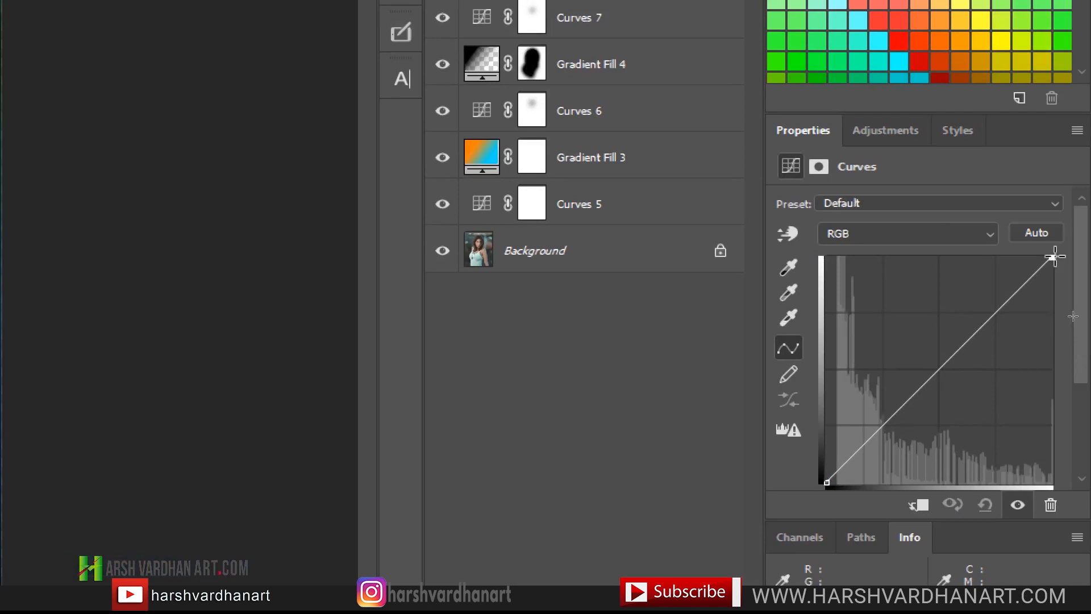
drag(1049, 259, 952, 244)
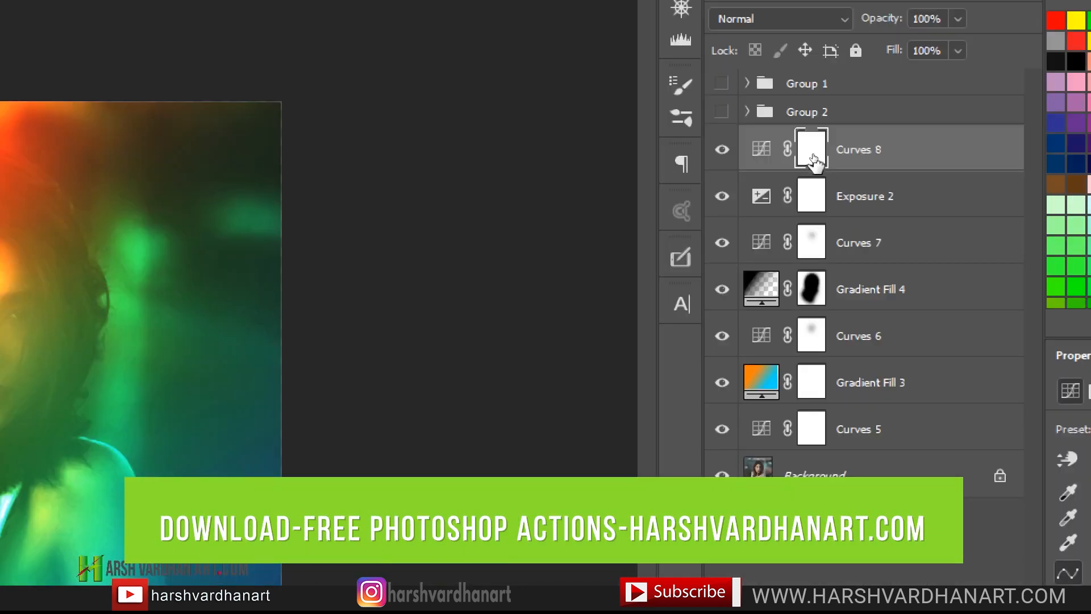
drag(812, 157, 815, 163)
key(ctrl+i)
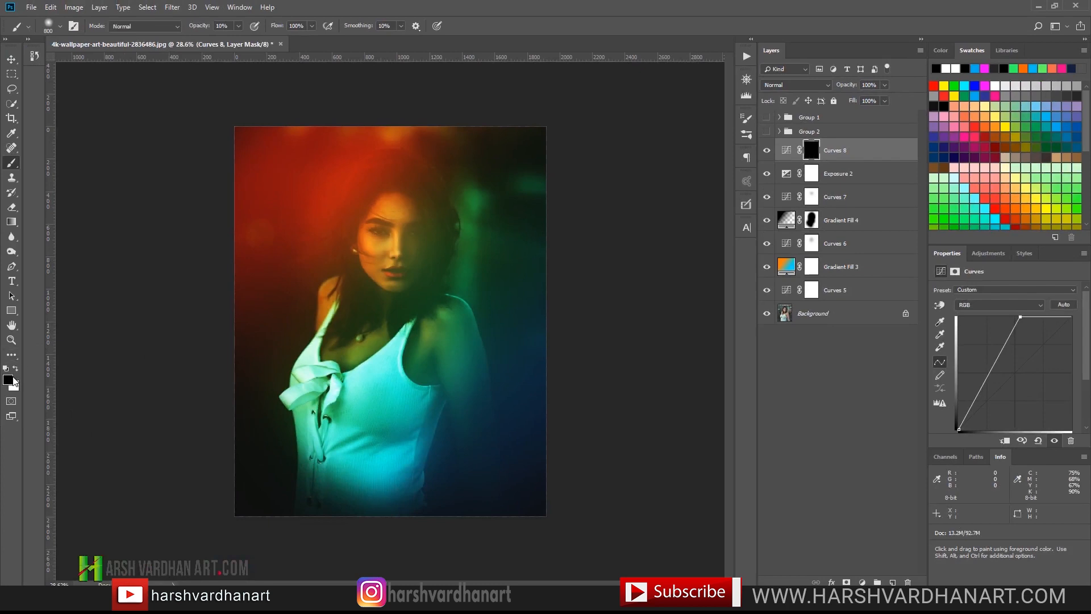
- Prepare a Soft Round brush with white as the foreground color and reduce its size to 60 px
right_click(328, 273)
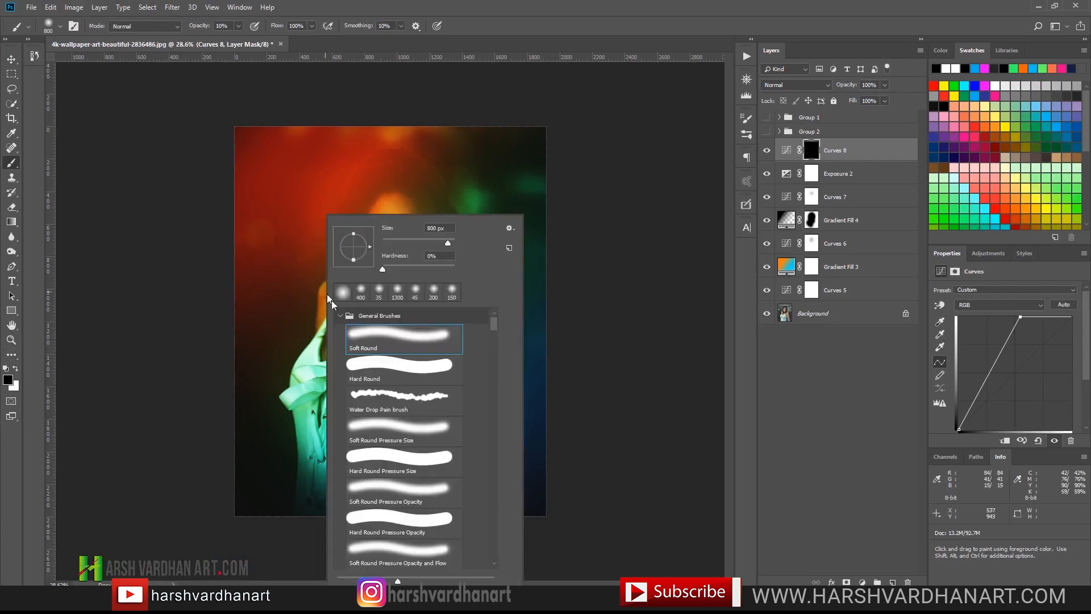
click(375, 338)
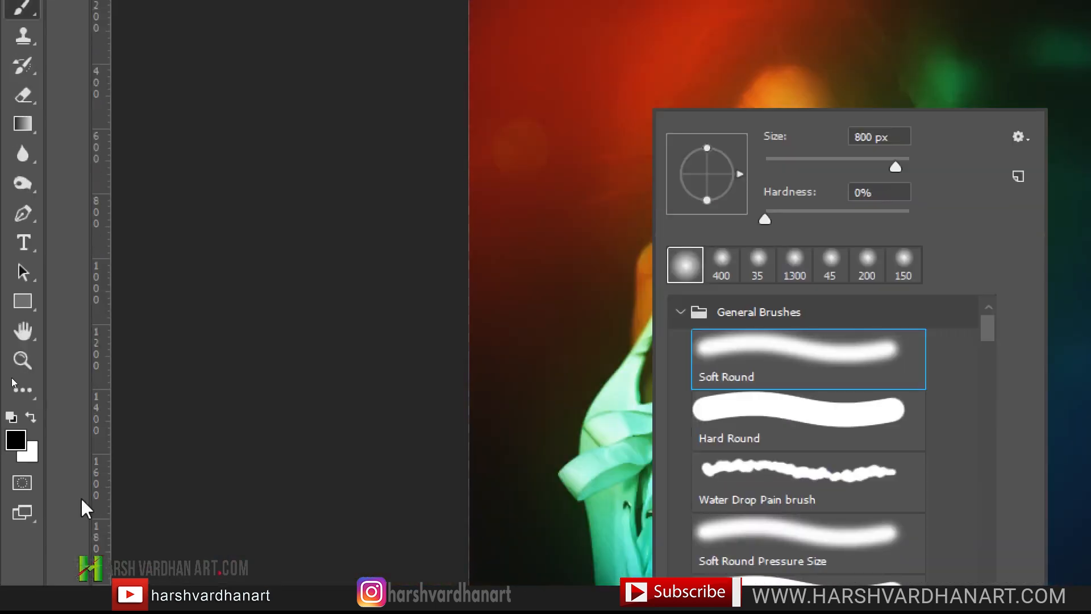
click(31, 417)
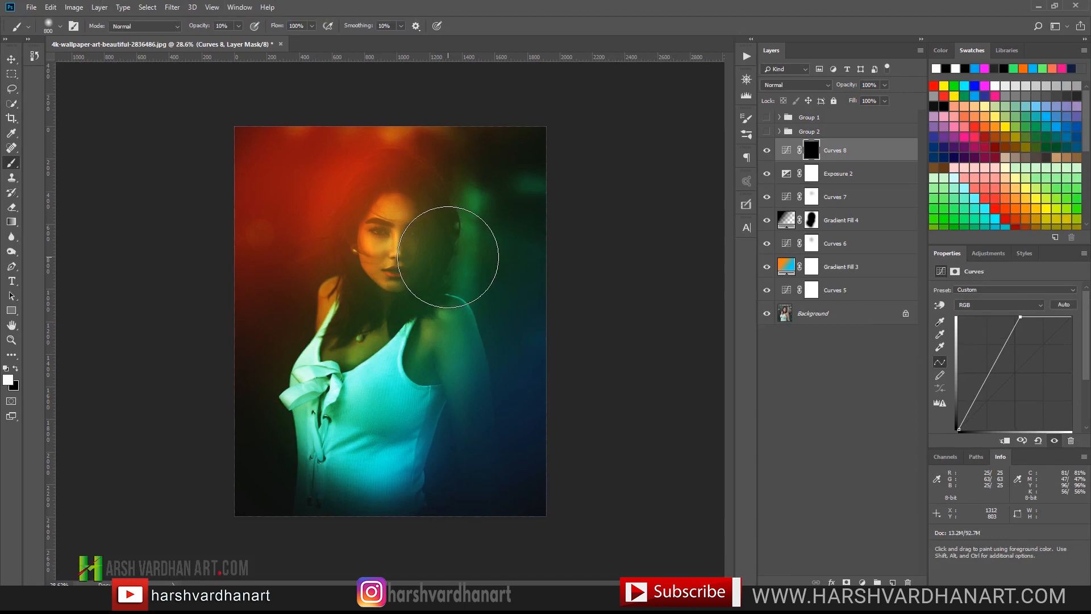
key(bracketleft)
key(bracketleft)
key(bracketleft)
key(bracketleft)
key(bracketleft)
key(bracketleft)
key(bracketleft)
key(bracketleft)
key(bracketleft)
key(bracketleft)
key(bracketleft)
key(bracketleft)
key(bracketleft)
key(bracketleft)
key(bracketleft)
key(bracketleft)
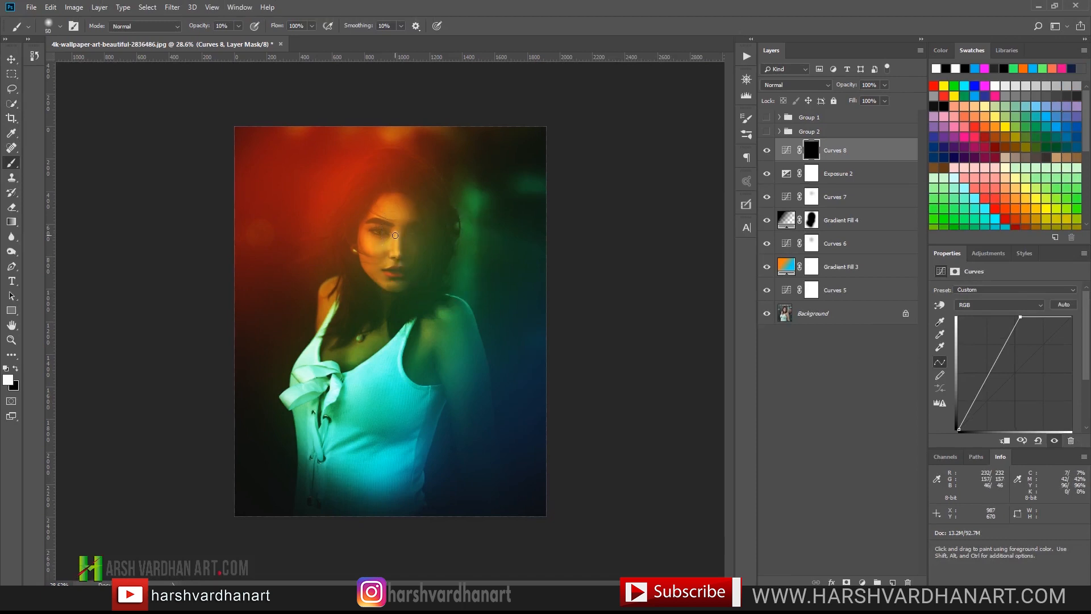
- Paint white over the highlights on the woman's forehead and cheek on the inverted mask with the 60 px brush
mouse_move(403, 266)
mouse_down()
mouse_move(482, 331)
mouse_move(447, 324)
mouse_move(478, 341)
mouse_move(455, 323)
mouse_move(475, 338)
mouse_move(438, 326)
mouse_move(451, 324)
mouse_move(461, 339)
mouse_move(444, 334)
mouse_move(455, 338)
mouse_move(396, 253)
mouse_move(496, 294)
mouse_move(517, 260)
mouse_move(510, 323)
mouse_move(490, 283)
mouse_move(446, 285)
mouse_move(485, 301)
mouse_move(444, 280)
mouse_up()
key(])
key(])
key(])
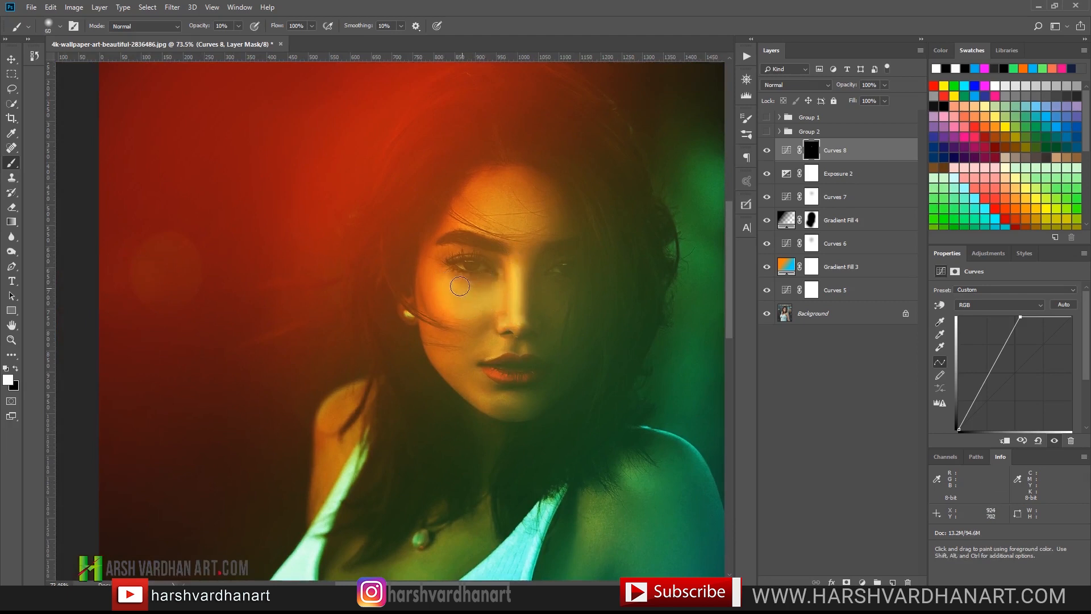
mouse_move(522, 227)
mouse_down()
mouse_move(482, 205)
mouse_move(527, 225)
mouse_move(489, 190)
mouse_move(519, 216)
mouse_up()
- Reduce the brush to 30 px and paint white over the woman's shaded eye on the mask to brighten it
key([)
key([)
key([)
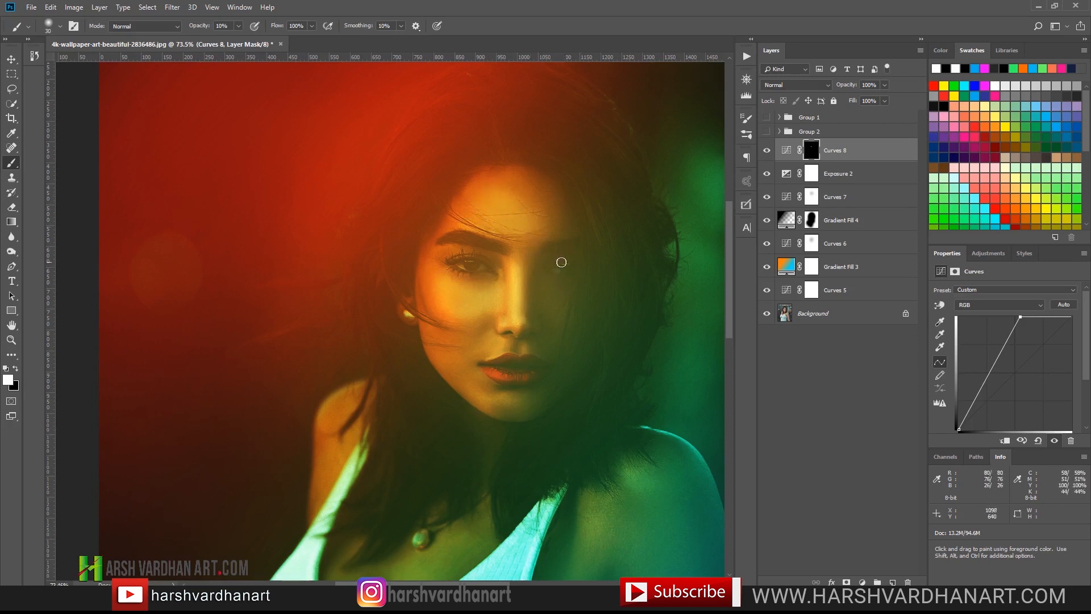
key([)
key([)
key([)
key([)
key([)
key(])
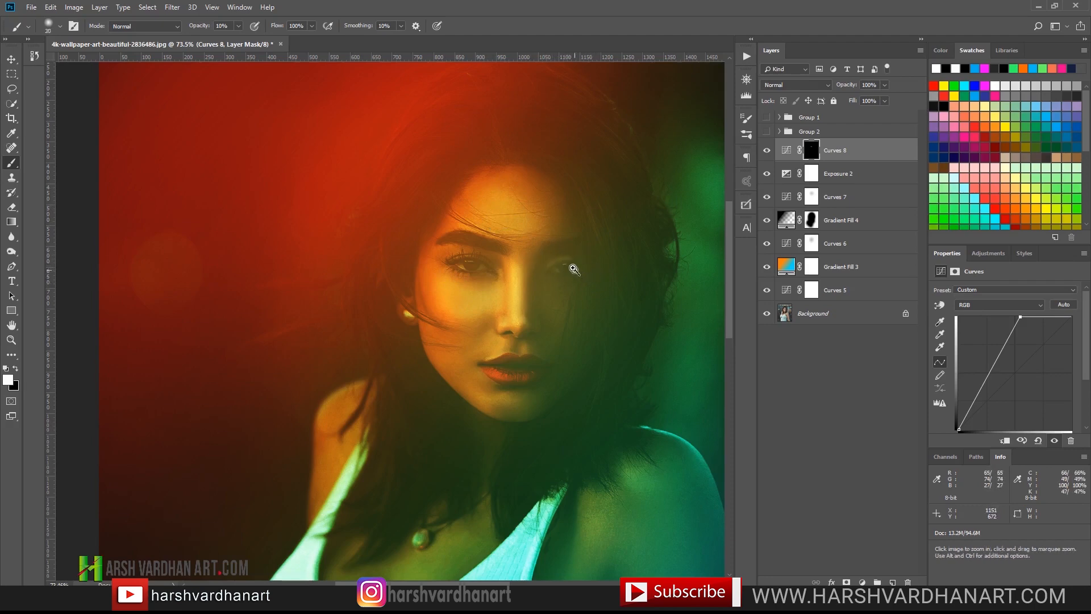
scroll(575, 271, up, 5)
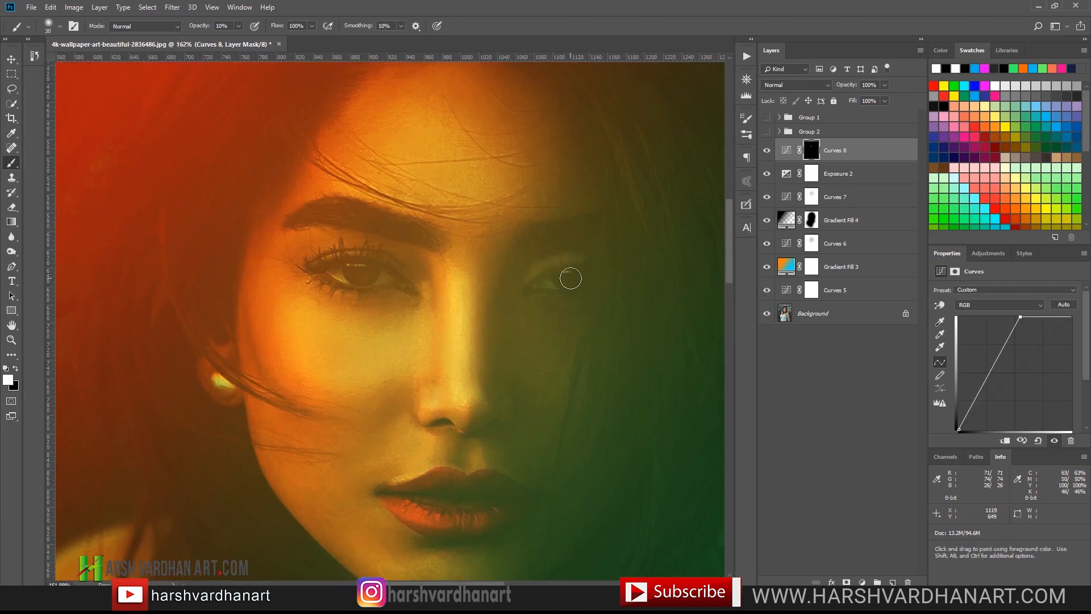
scroll(557, 274, down, 3)
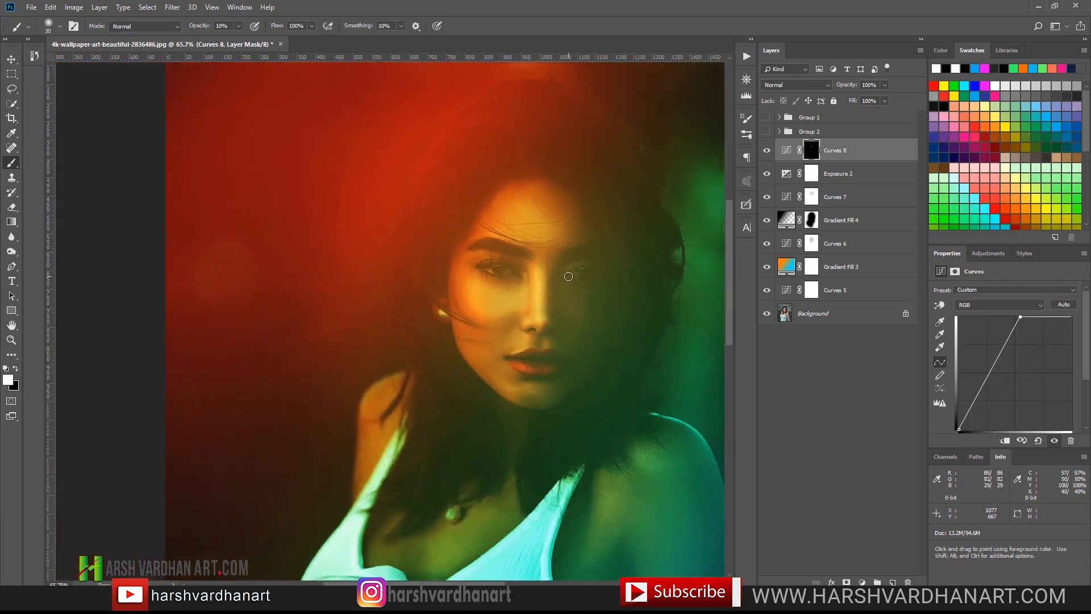
key(x)
key(x)
key(bracketright)
- Reduce the brush to about 10 px and paint white over the iris and lashes of the woman's brightly lit eye on the mask
key(ctrl+space)
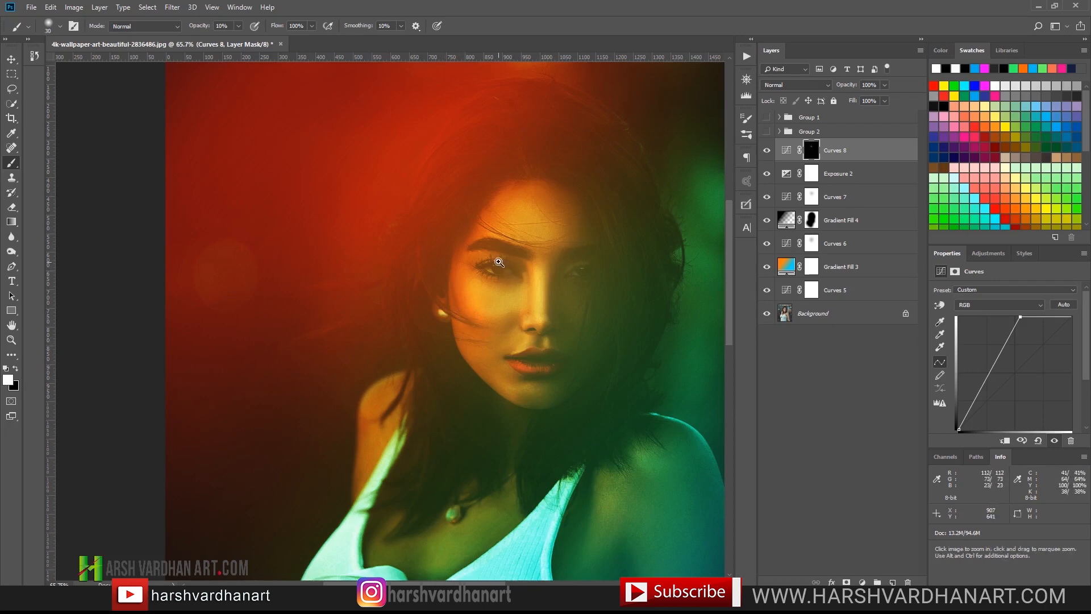
drag(497, 261, 546, 298)
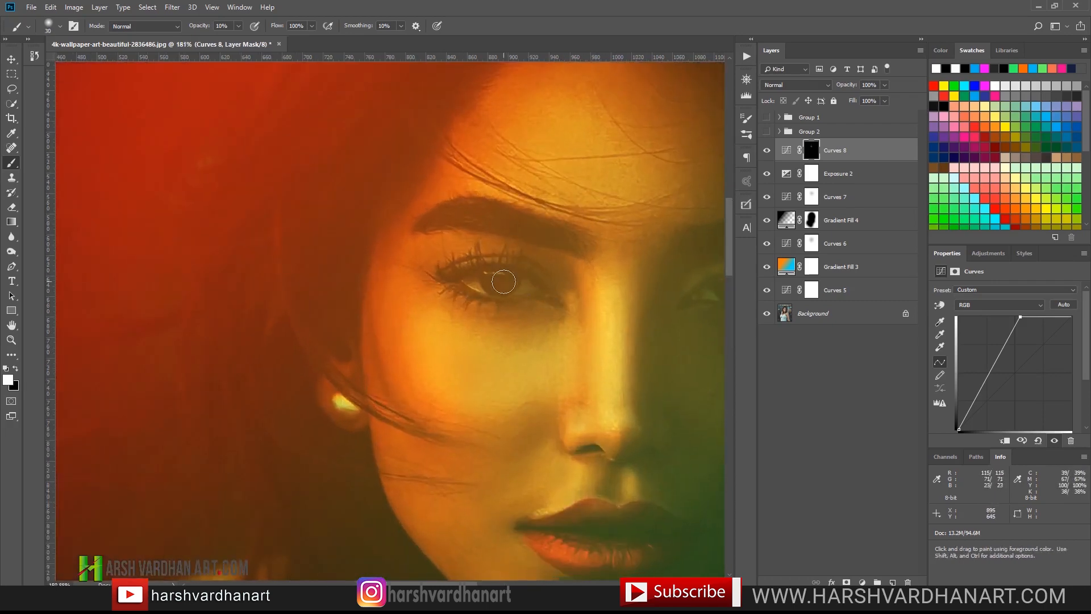
key([)
key([)
key([)
key([)
key([)
key([)
key(bracketright)
key(bracketright)
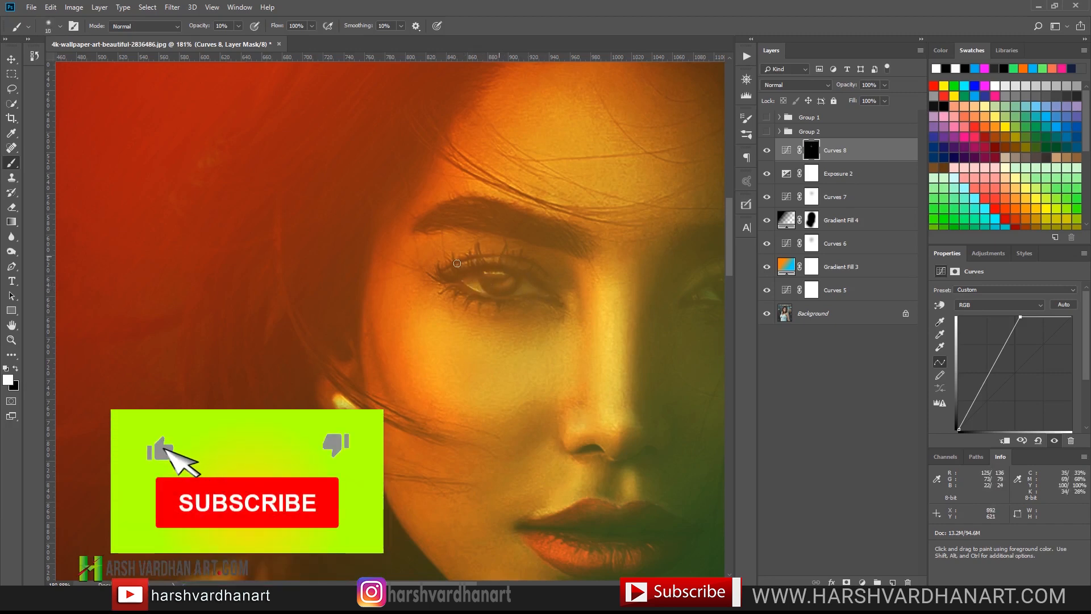
key(bracketleft)
key(bracketleft)
- Paint fine white highlights on the shaded eye and the hair strands beside it, using small brush sizes between 5 and 20 px
scroll(540, 284, right, 4)
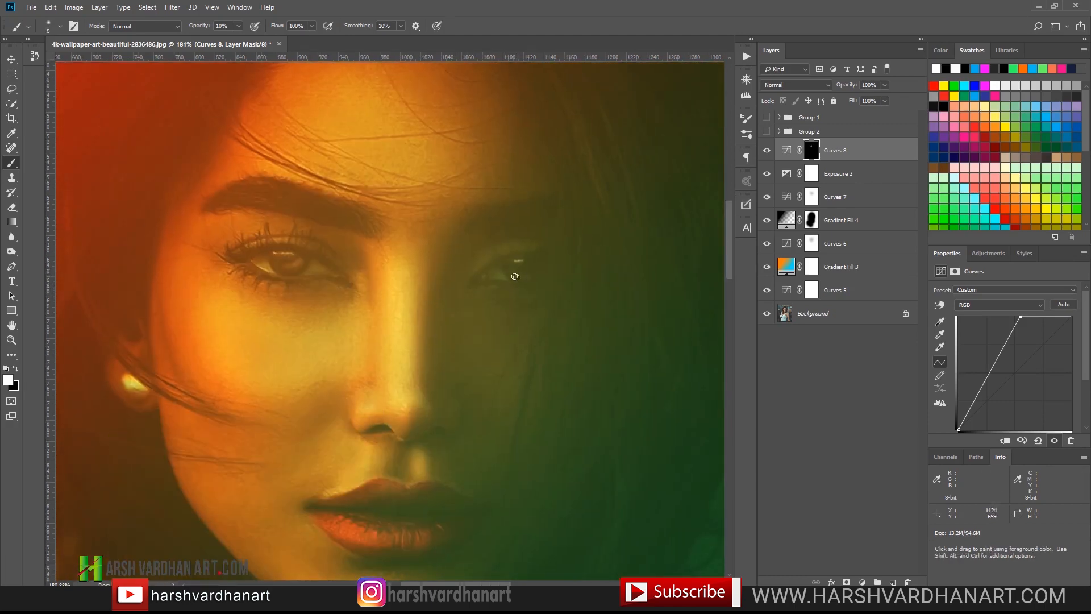
scroll(515, 277, down, 8)
scroll(582, 236, up, 6)
key(bracketright)
key(bracketright)
key(bracketright)
key(bracketright)
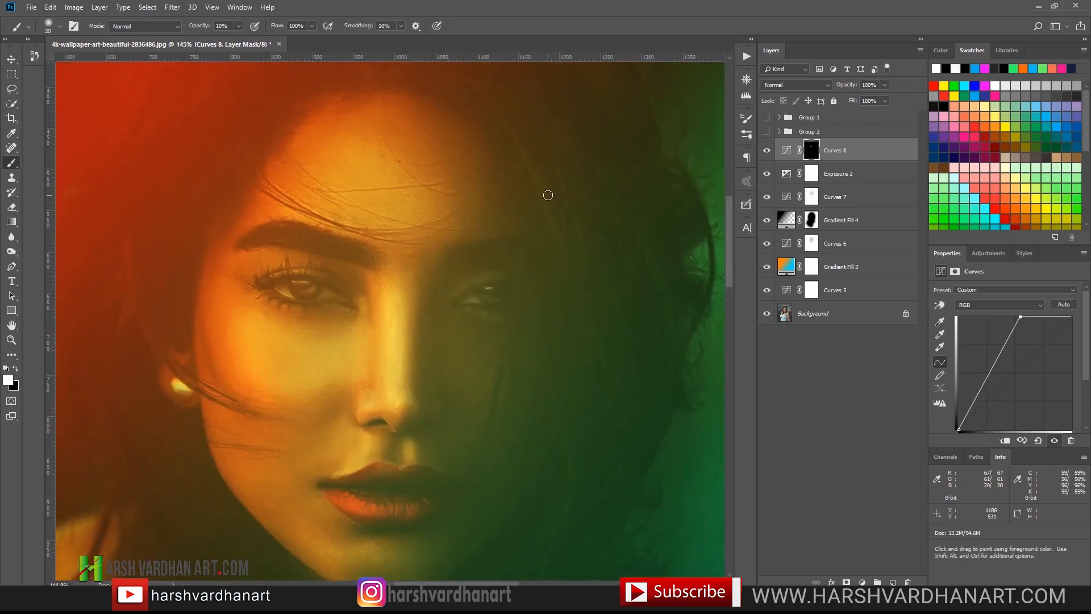
key(bracketleft)
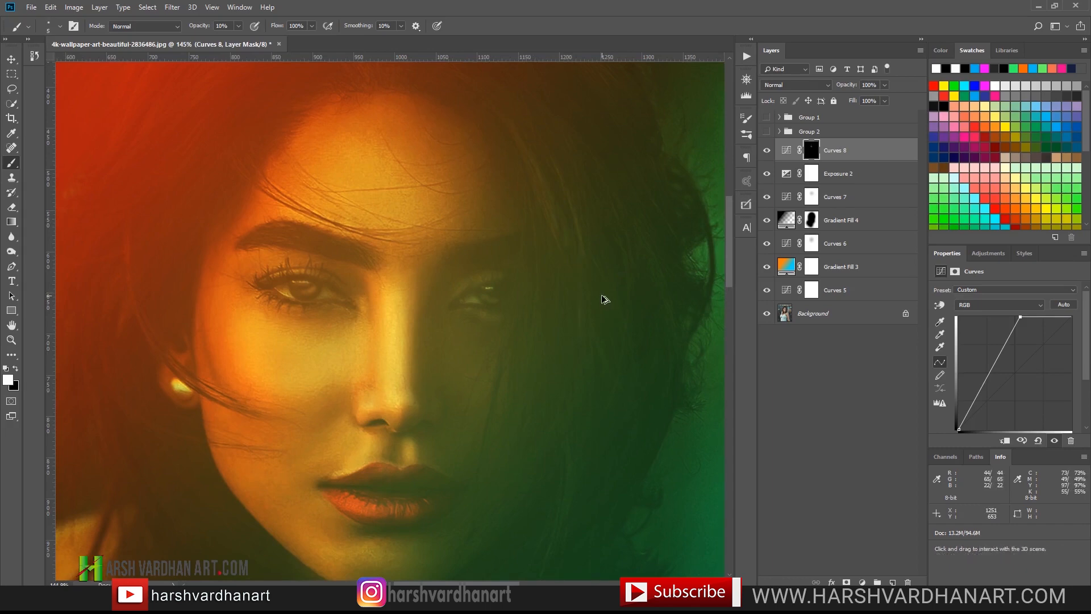
- Enlarge the brush and paint white on the mask to brighten the woman's chest and the skin around her necklace
drag(606, 255, 483, 233)
drag(566, 247, 561, 97)
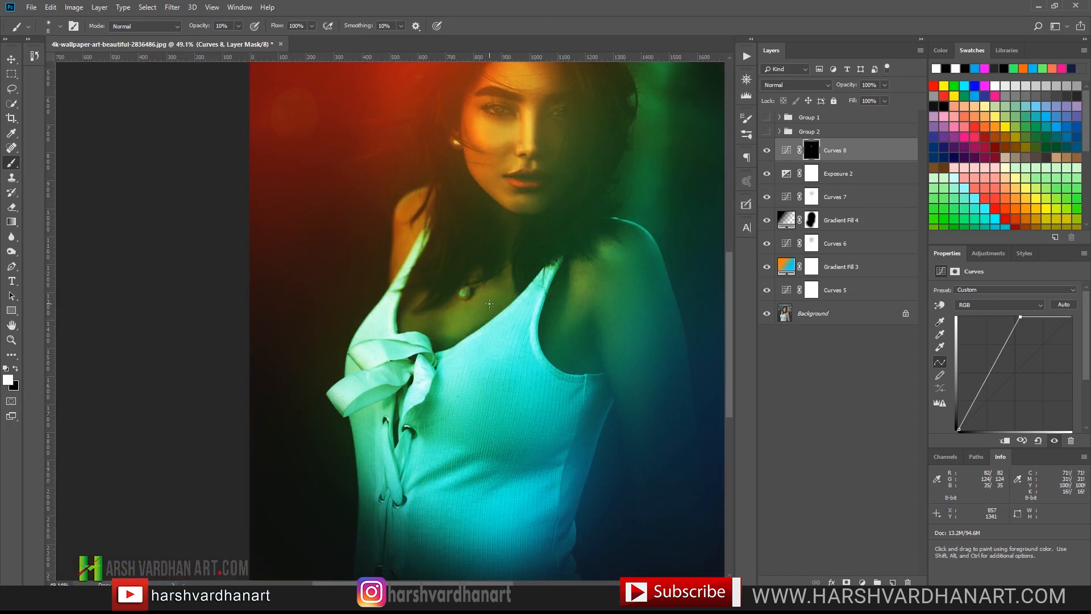
key(bracketright)
key(bracketright)
key(bracketright)
key(bracketright)
drag(506, 287, 464, 310)
mouse_move(563, 325)
mouse_down()
mouse_move(591, 268)
mouse_move(582, 301)
mouse_move(591, 247)
mouse_move(619, 262)
mouse_move(647, 254)
mouse_move(645, 267)
mouse_move(613, 241)
mouse_move(635, 238)
mouse_up()
- Enlarge the brush up to 175 px and paint white over the woman's shoulders and upper arm to brighten them
key(bracketright)
key(bracketright)
key(bracketright)
key(bracketright)
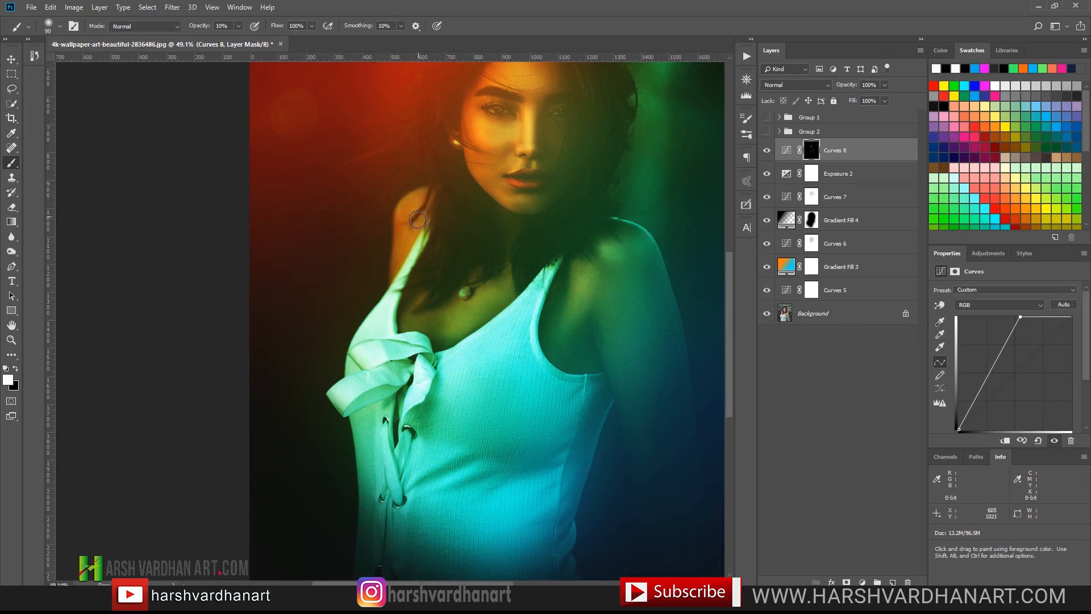
drag(629, 276, 624, 397)
mouse_move(594, 276)
mouse_down()
mouse_move(526, 276)
mouse_move(574, 275)
mouse_move(547, 273)
mouse_up()
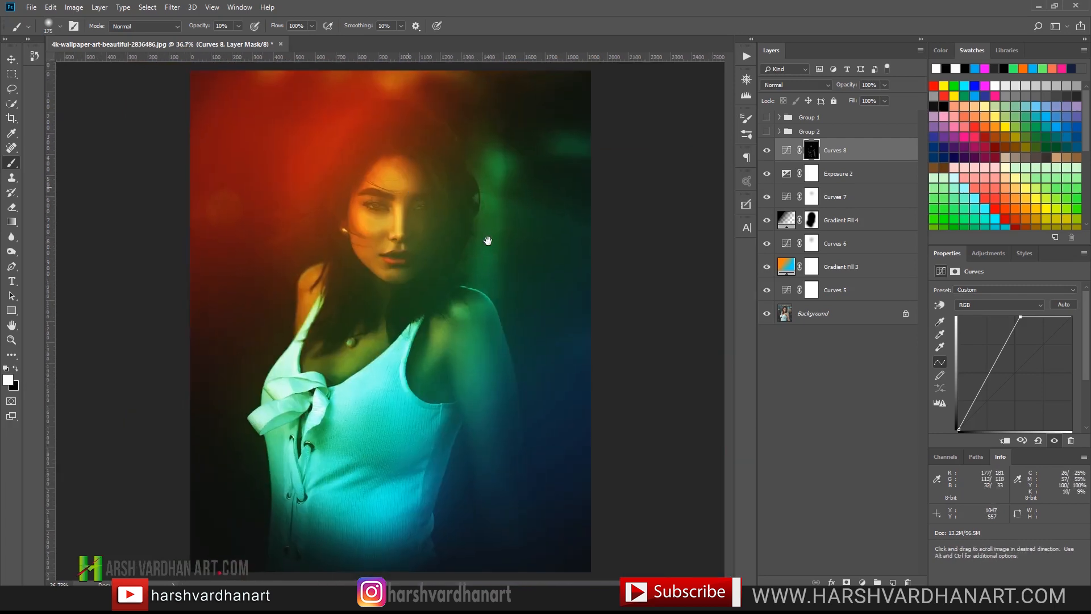
- Toggle the visibility of the Curves 8 layer to compare the portrait with and without the painted highlights
mouse_move(376, 215)
mouse_down()
mouse_move(414, 214)
mouse_move(396, 217)
mouse_up()
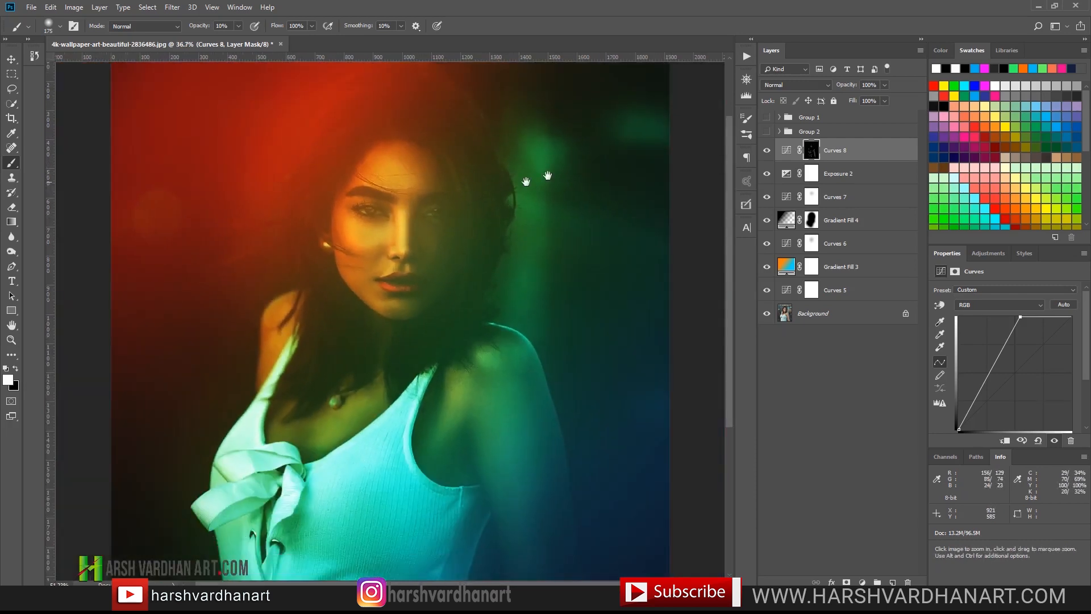
click(766, 151)
click(766, 151)
click(766, 151)
click(766, 151)
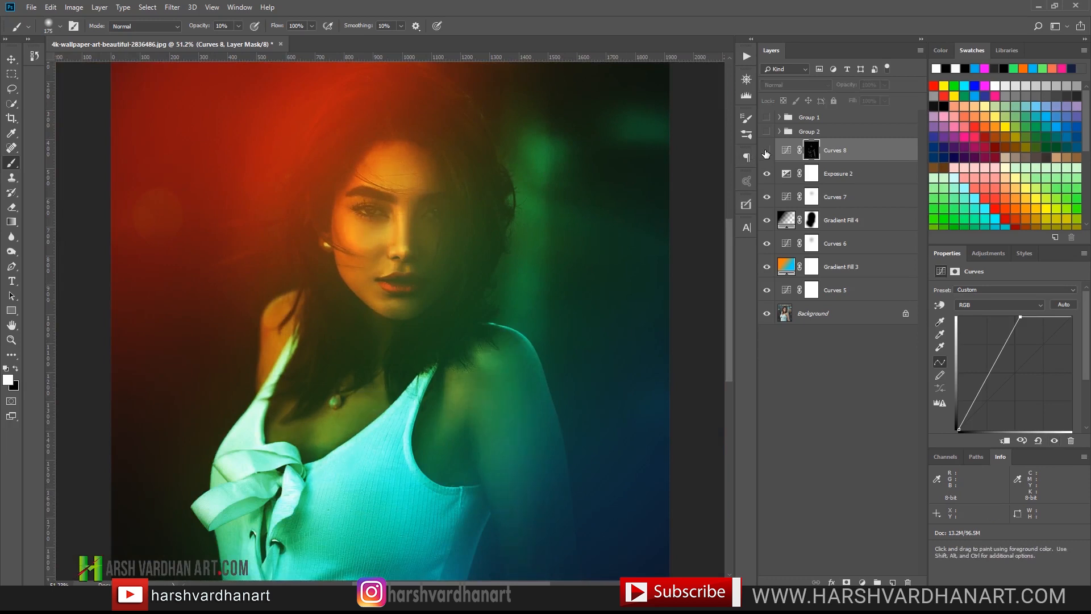
click(766, 151)
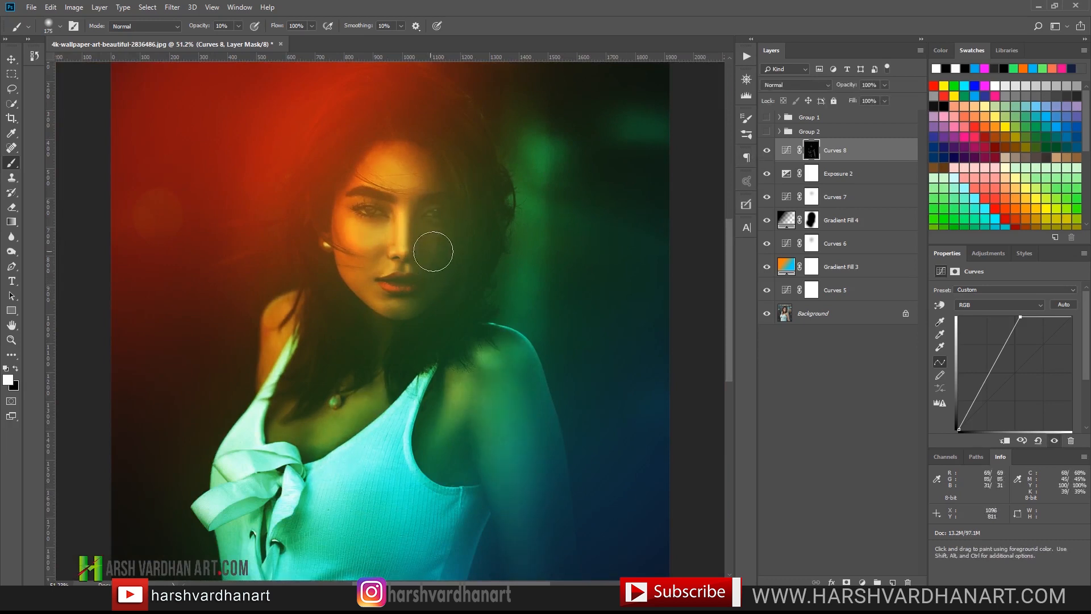
- Raise the brush opacity to 50% and dab white on the mask over the blurred light spots in the red side of the background
drag(487, 189, 455, 185)
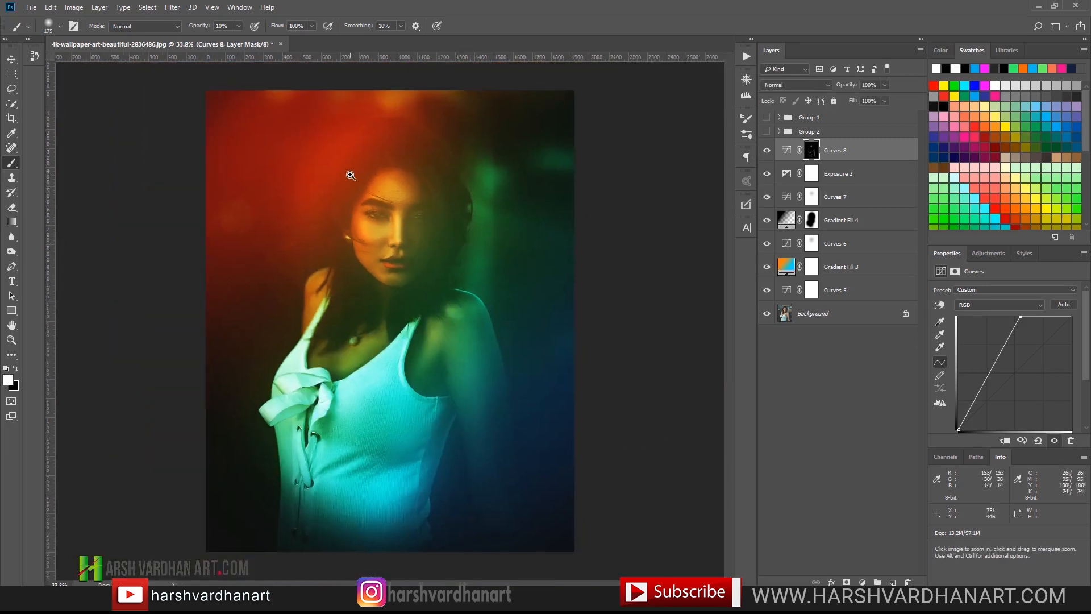
drag(353, 175, 477, 226)
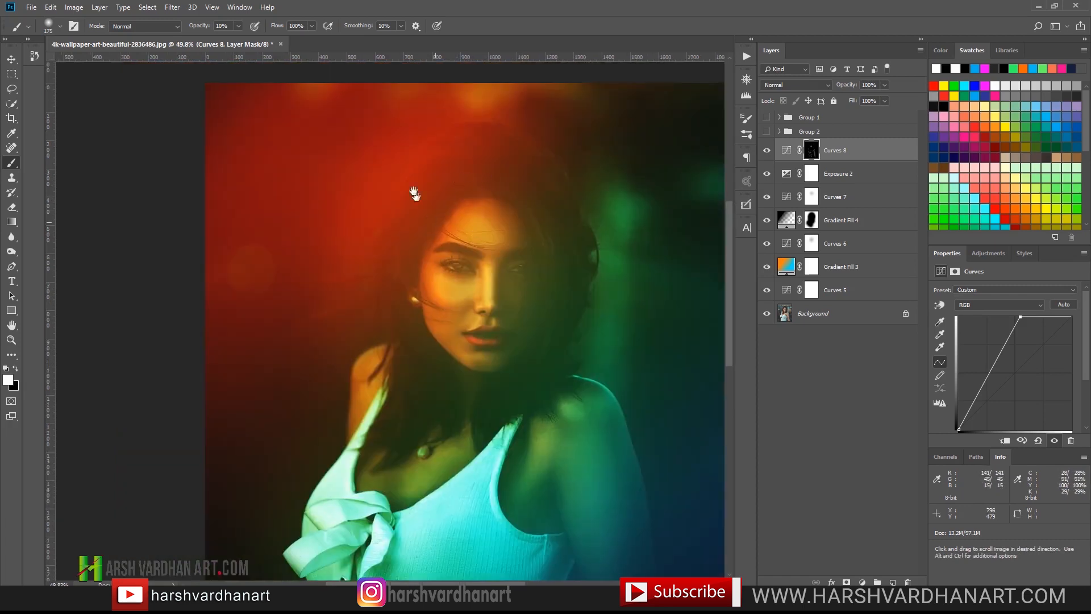
mouse_move(489, 156)
mouse_down()
mouse_move(455, 182)
mouse_move(494, 153)
mouse_move(506, 166)
mouse_up()
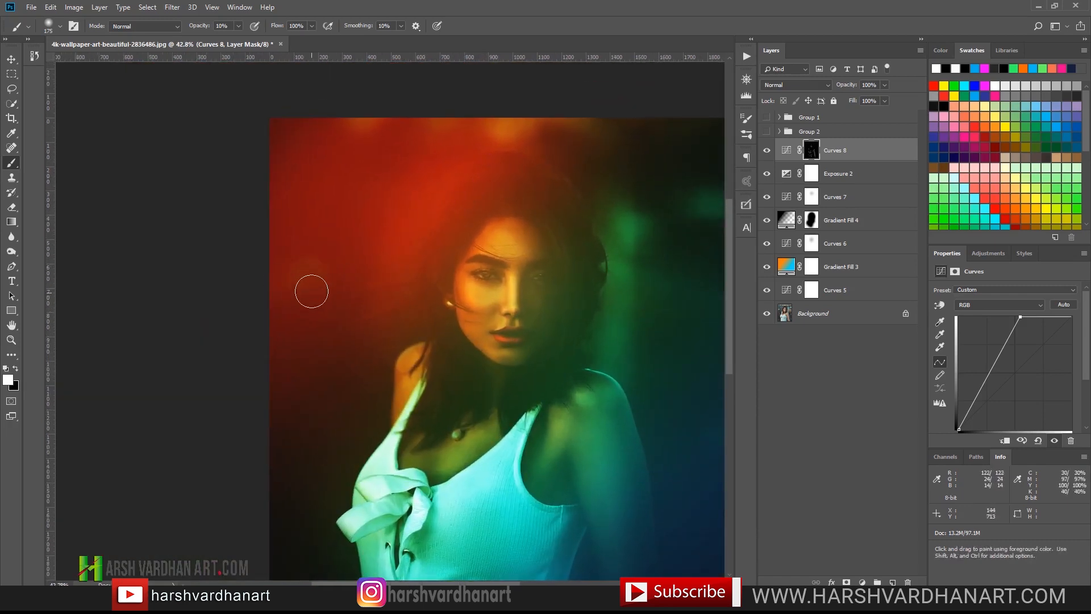
mouse_move(303, 285)
mouse_down()
mouse_move(309, 274)
mouse_move(308, 295)
mouse_up()
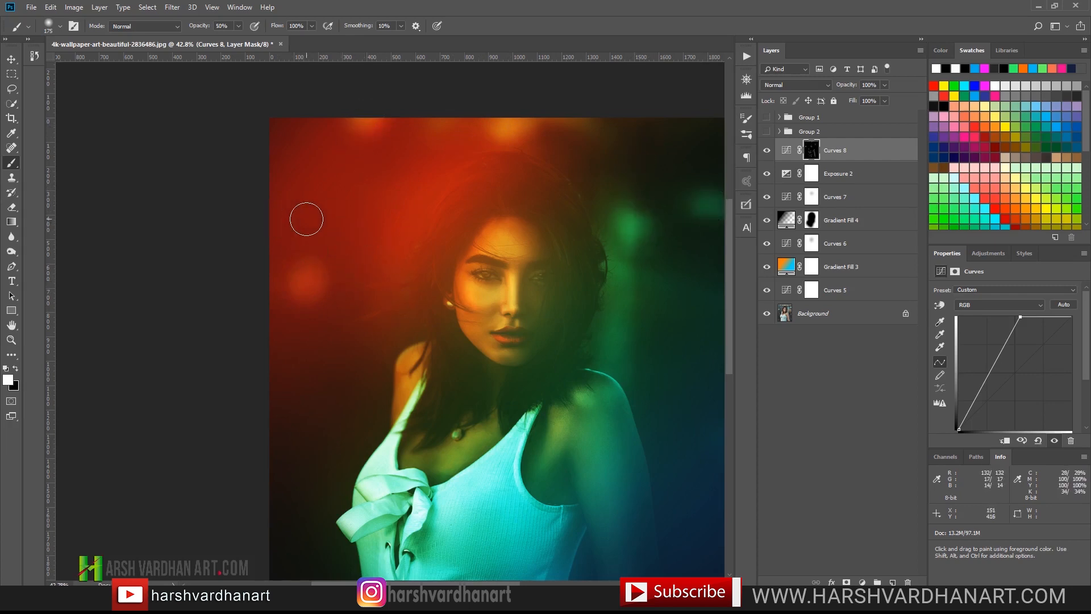
key(5)
click(303, 215)
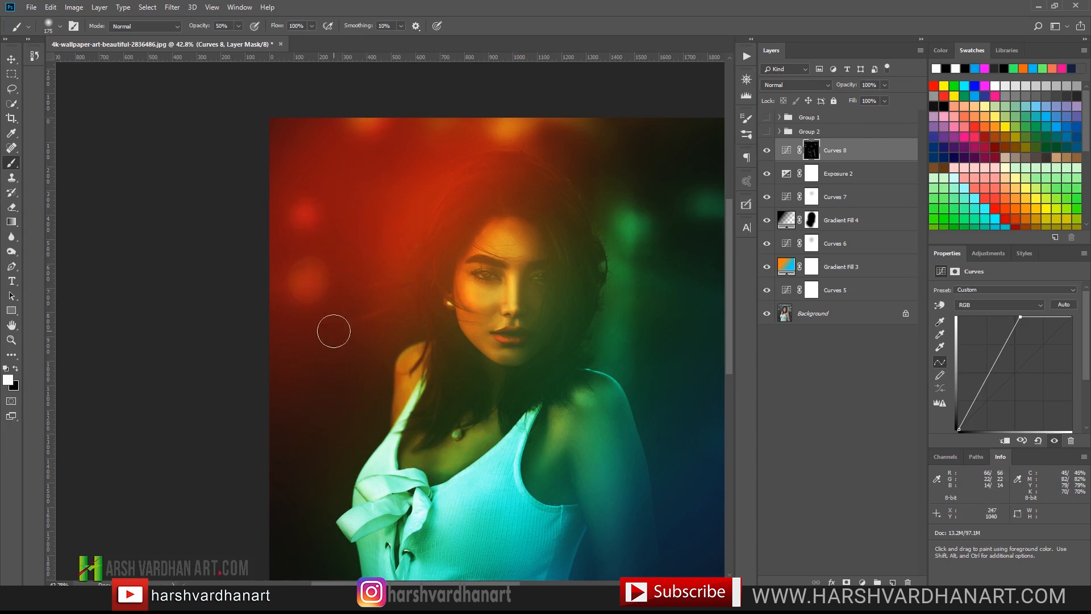
click(305, 285)
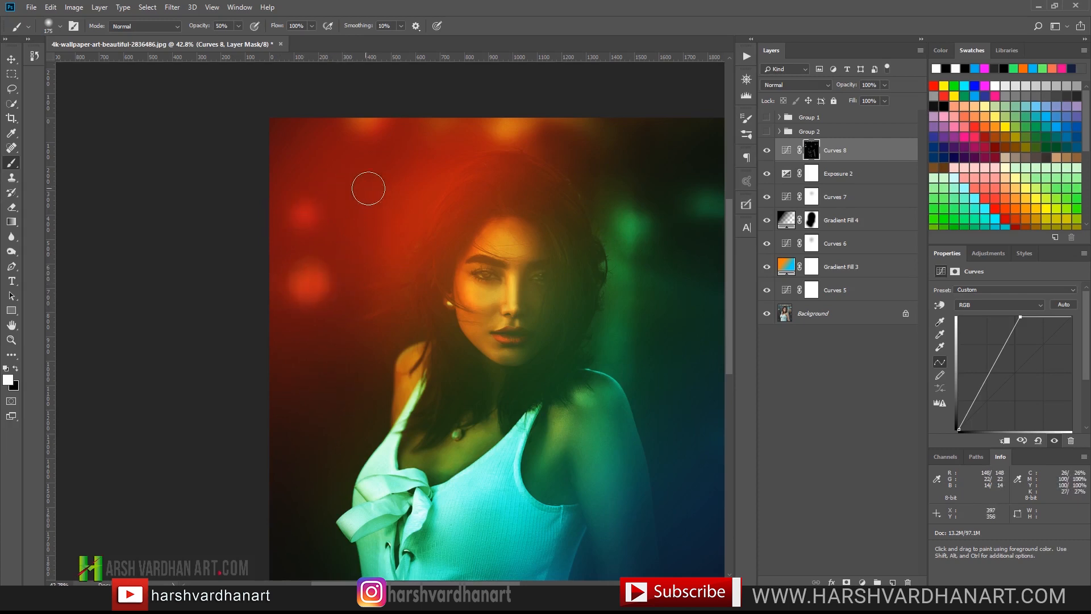
click(373, 237)
click(345, 377)
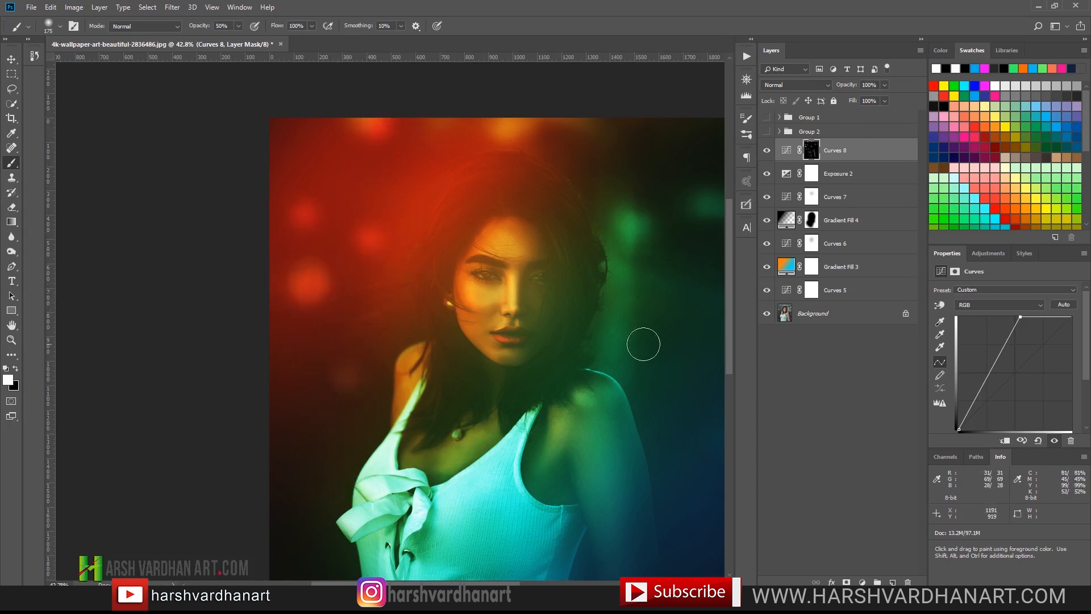
- Dab white over the blurred light spots in the green background, and undo a stray dab beside the woman's head
click(628, 328)
click(637, 228)
click(712, 205)
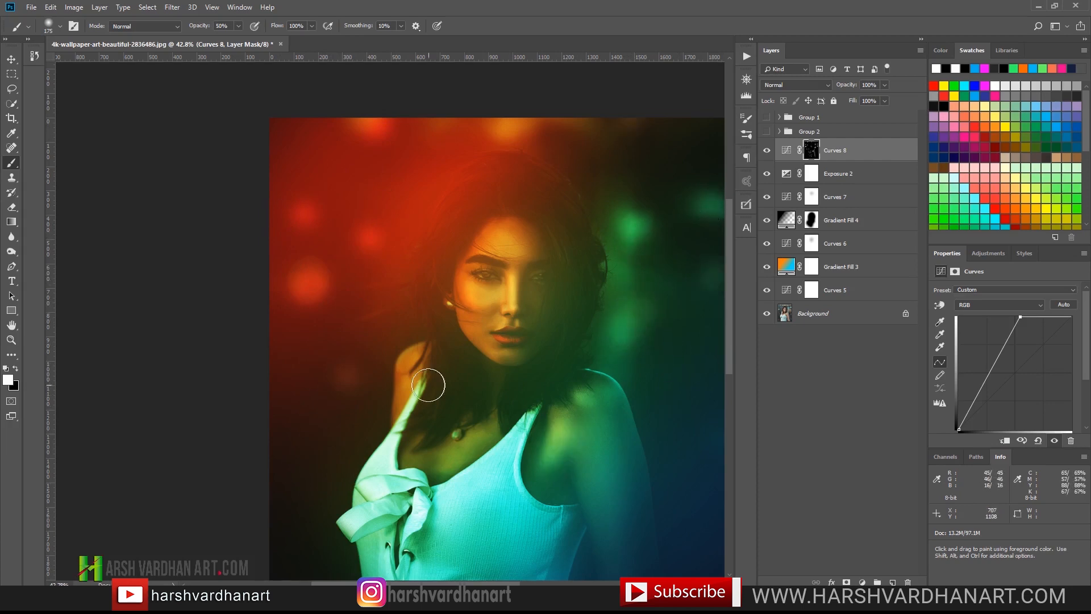
click(442, 232)
key(ctrl+z)
mouse_move(449, 218)
mouse_down()
mouse_move(392, 219)
mouse_move(460, 237)
mouse_up()
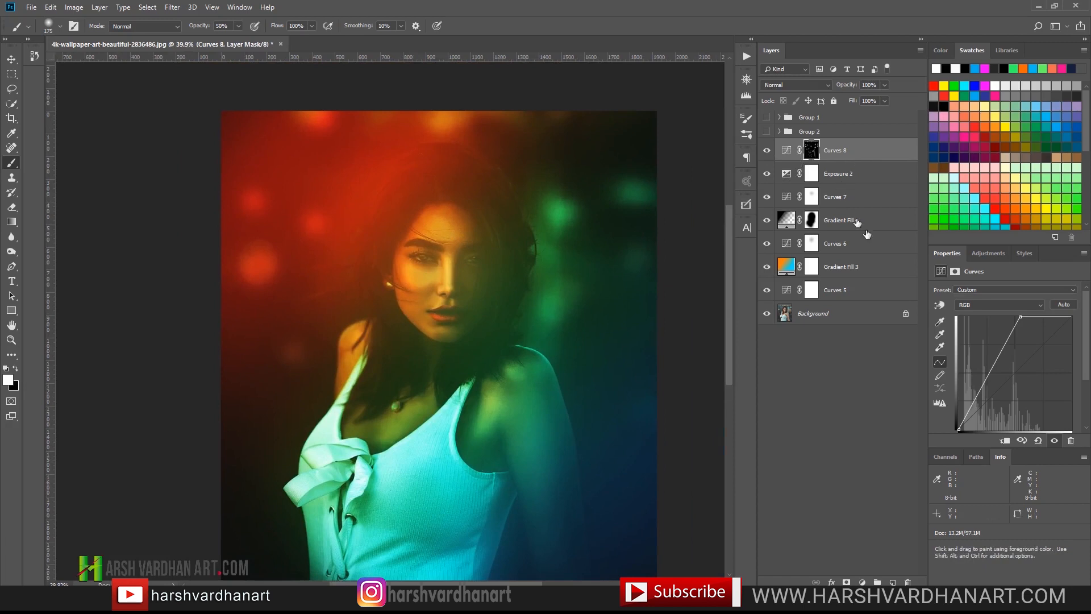
- Add another Curves adjustment above Curves 8, raise the RGB midtones strongly, and invert its mask to black
click(988, 254)
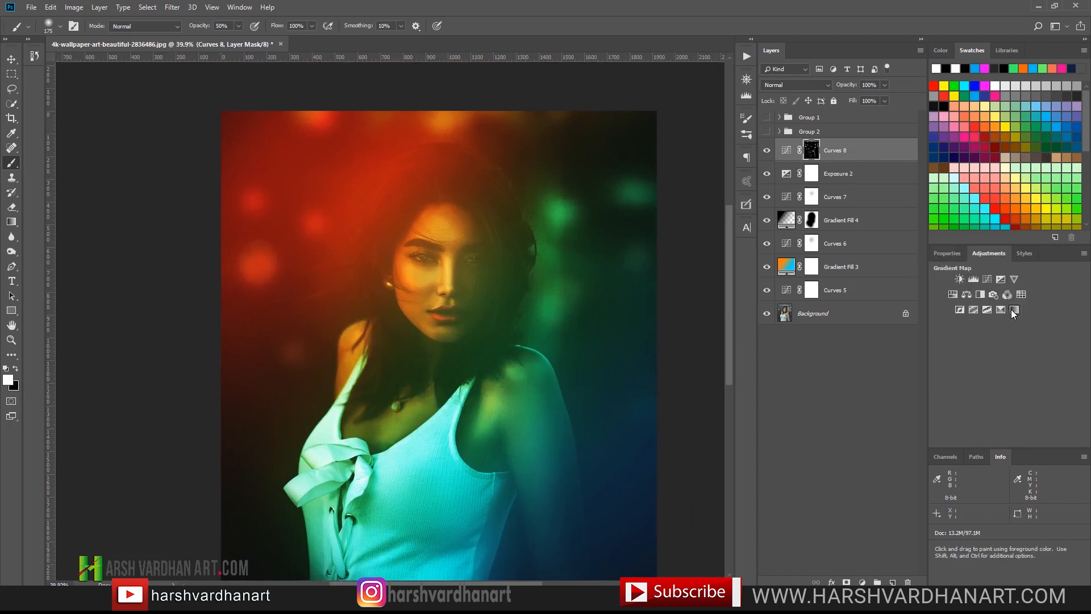
click(987, 280)
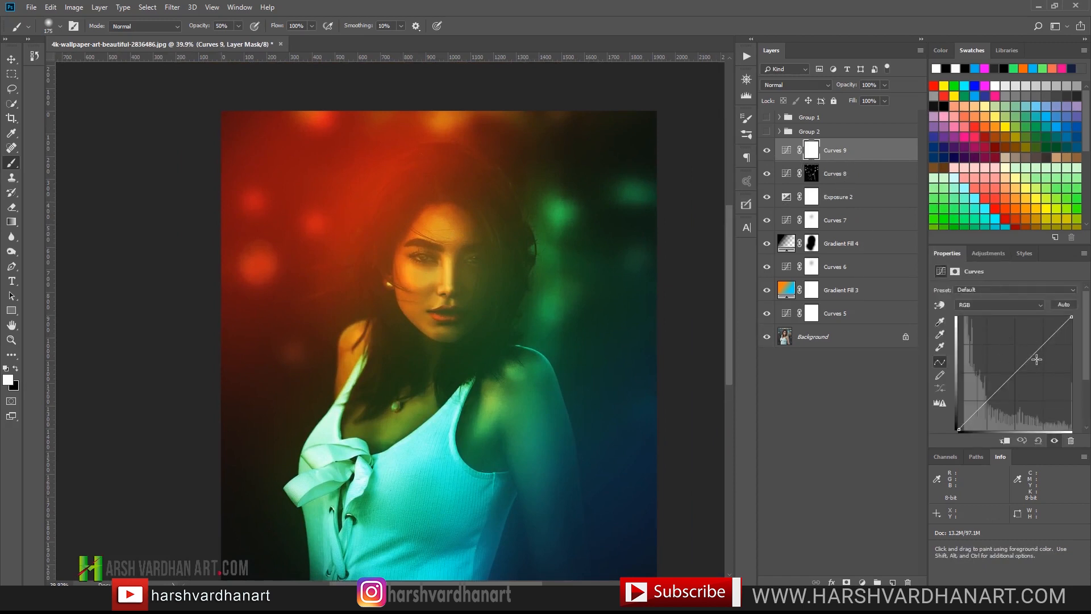
drag(1021, 363, 999, 350)
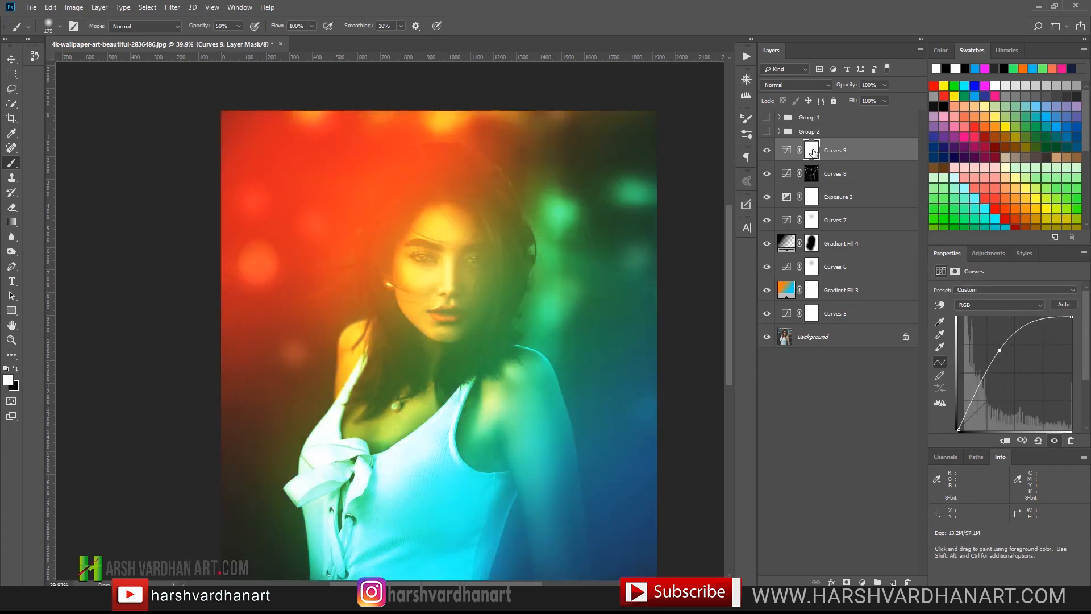
key(ctrl+i)
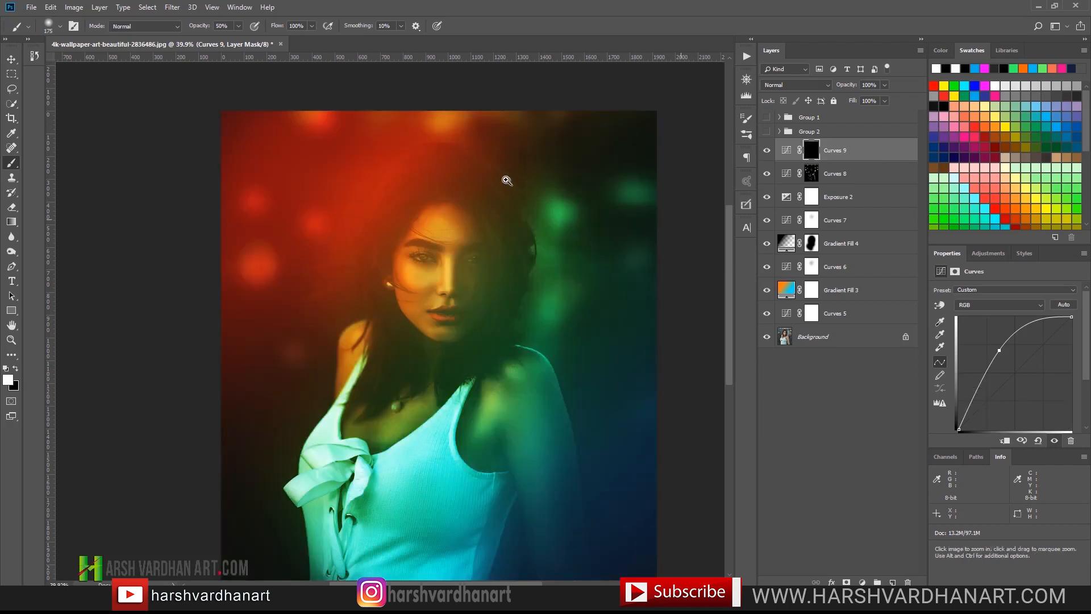
- Shrink the brush to a fine tip for hair work, and undo a trial highlight stroke along the strands at the crown
drag(504, 177, 554, 222)
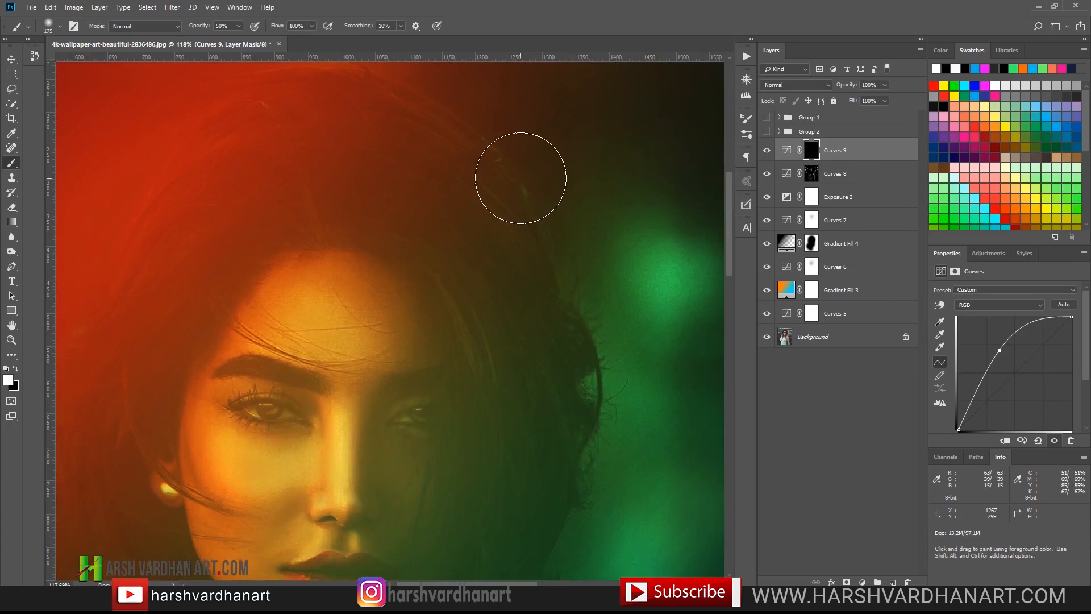
key(bracketleft)
key(bracketleft)
key(bracketleft)
key(bracketleft)
key(bracketleft)
key(bracketleft)
key(bracketleft)
key(bracketleft)
key(bracketleft)
key(bracketleft)
key(bracketleft)
key(bracketleft)
drag(421, 114, 455, 134)
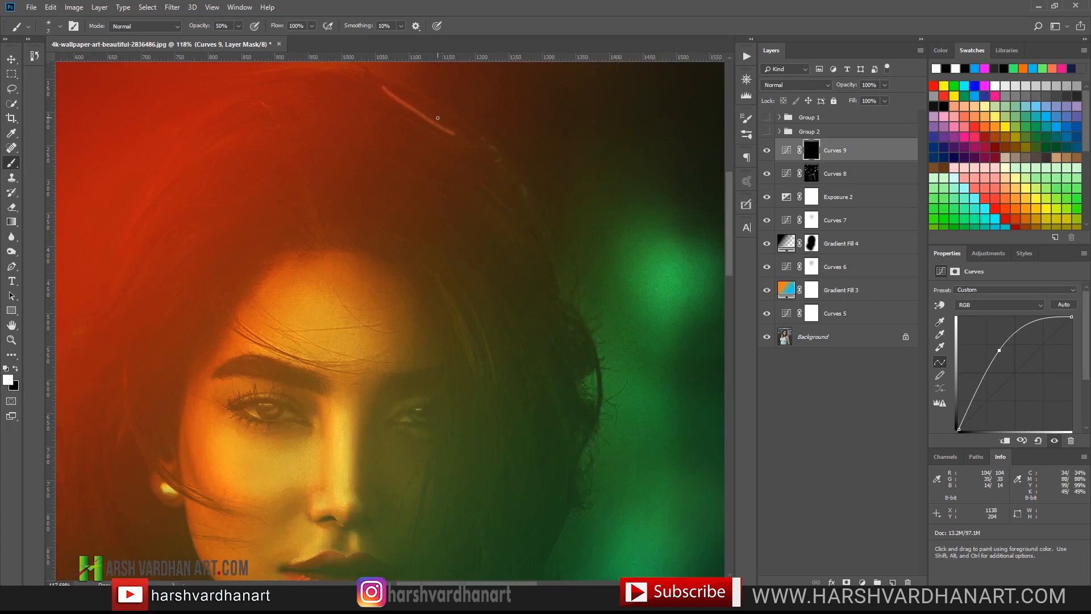
key(ctrl+z)
- Lower the brush opacity to 10% and paint thin white highlights along the hair strands around the head, face and shoulders on the Curves 9 mask
drag(322, 85, 485, 170)
drag(298, 378, 433, 145)
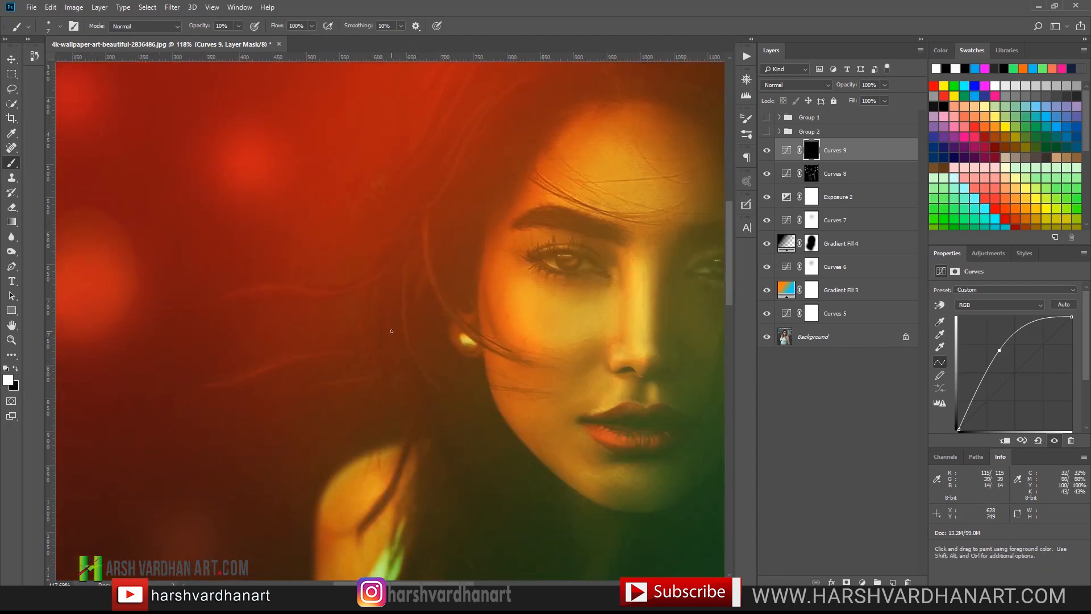
drag(344, 441, 407, 341)
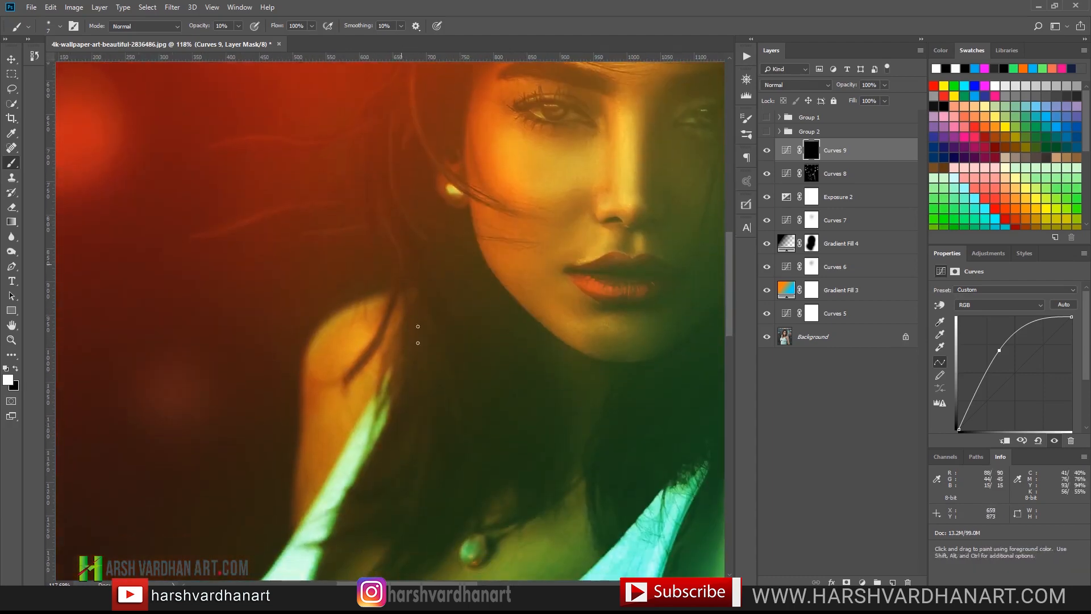
drag(437, 449, 435, 319)
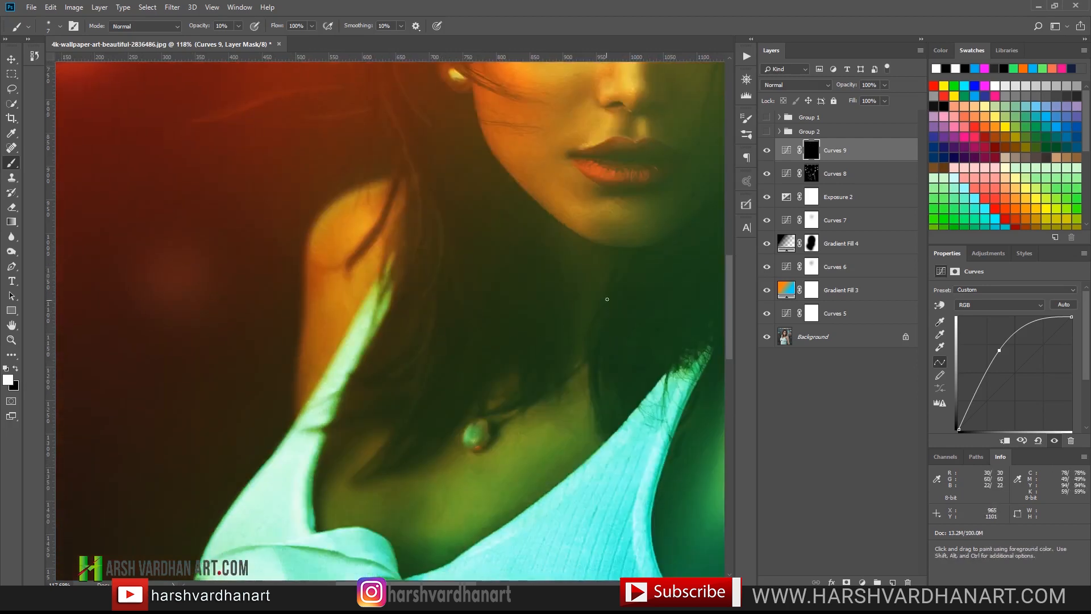
drag(674, 284, 536, 353)
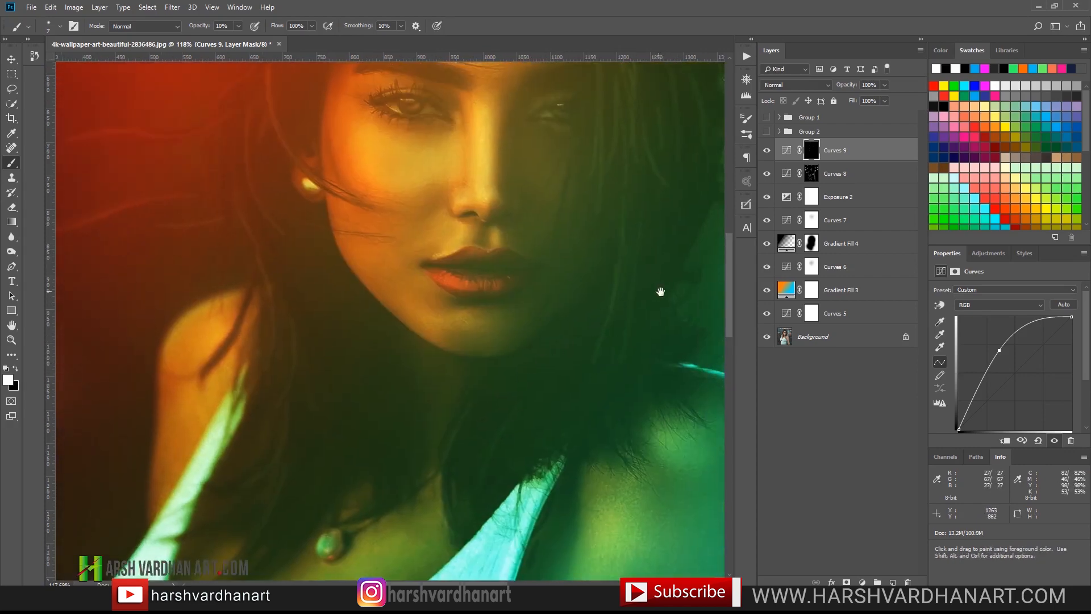
drag(660, 291, 549, 329)
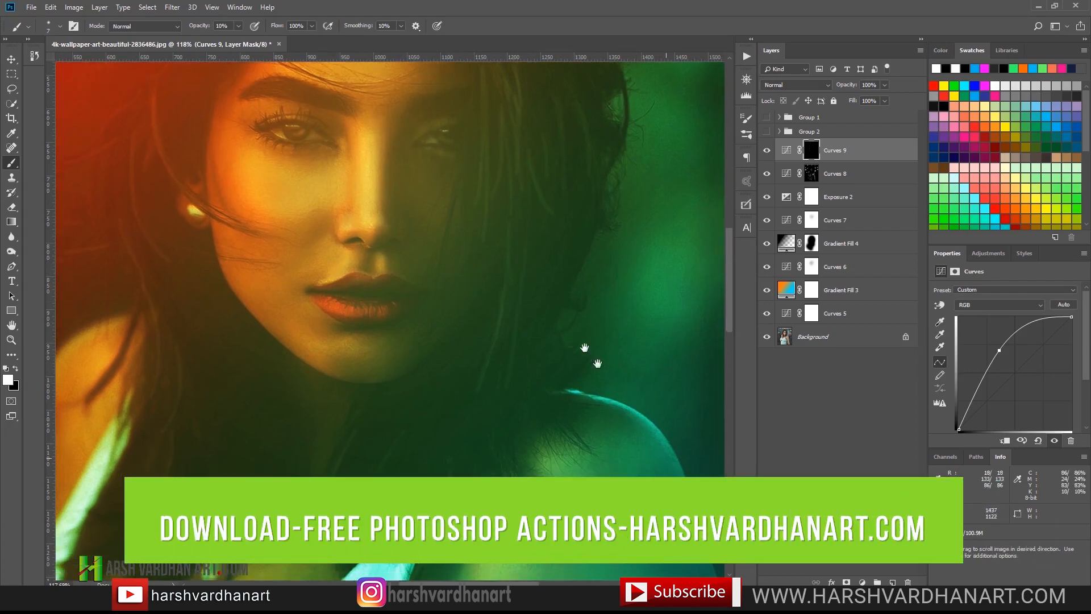
- Enlarge the brush to 25 px and paint a white rim highlight along the outer edge of the green-lit shoulder and arm
drag(660, 454, 550, 298)
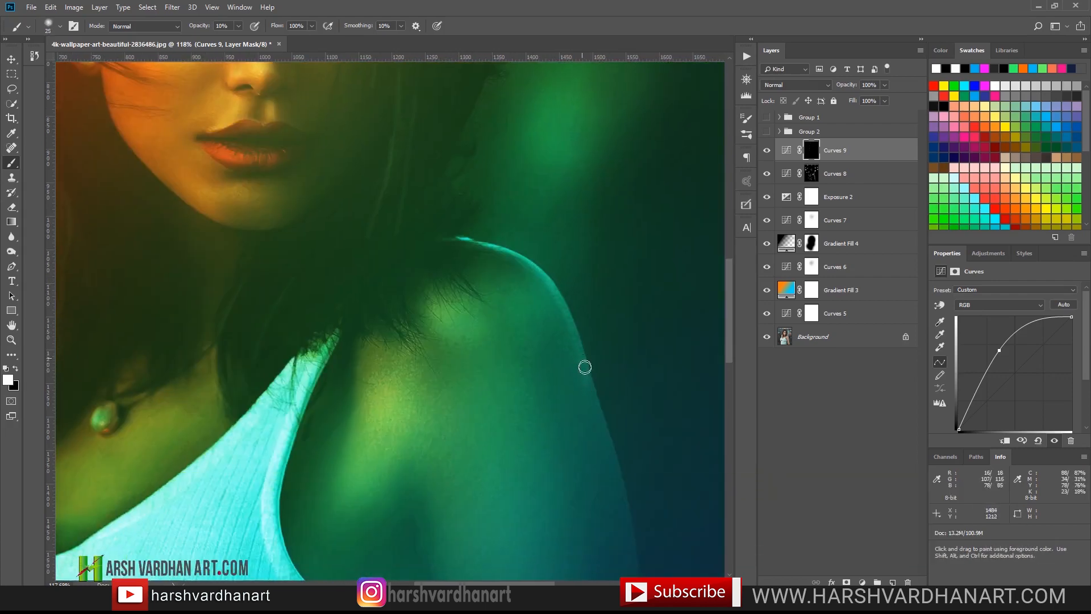
key(space)
drag(575, 390, 540, 258)
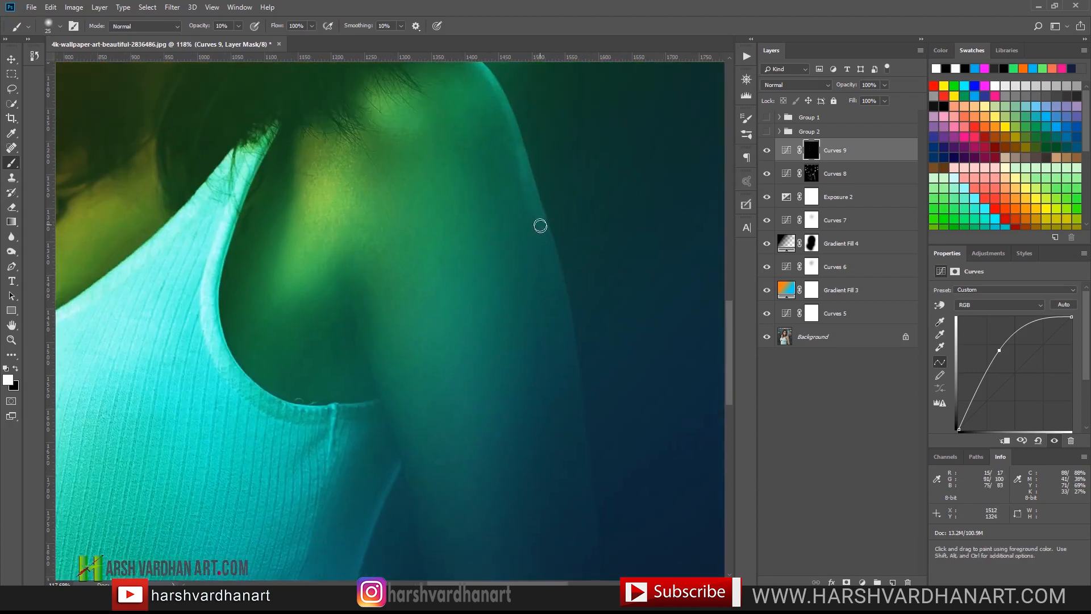
drag(353, 344, 531, 366)
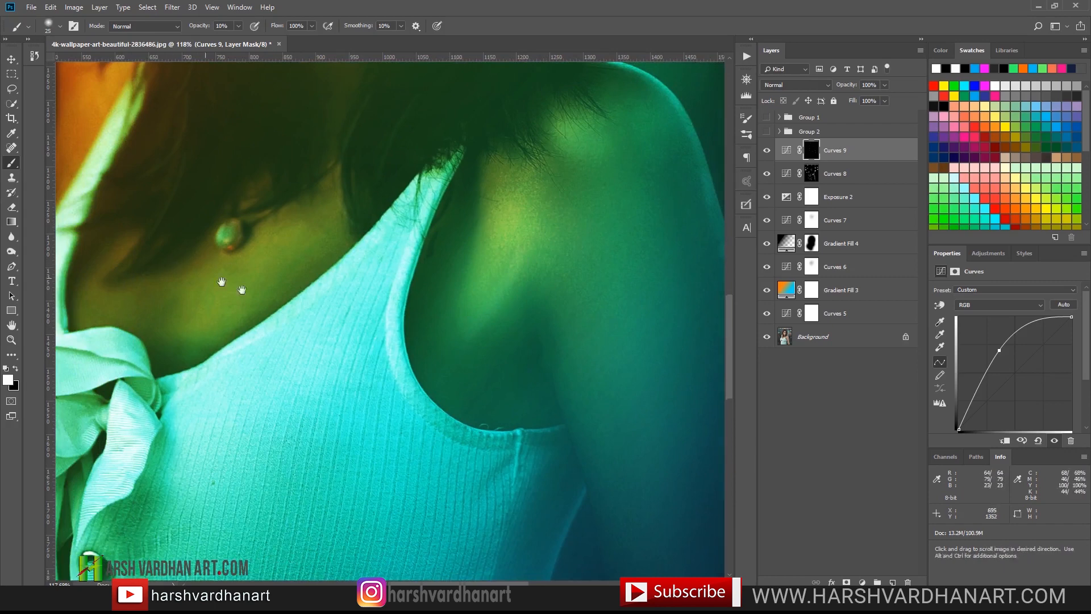
- Paint a white rim highlight along the upper edge of the orange-lit shoulder on the Curves 9 mask, and reduce the brush to 8 px
drag(219, 285, 555, 383)
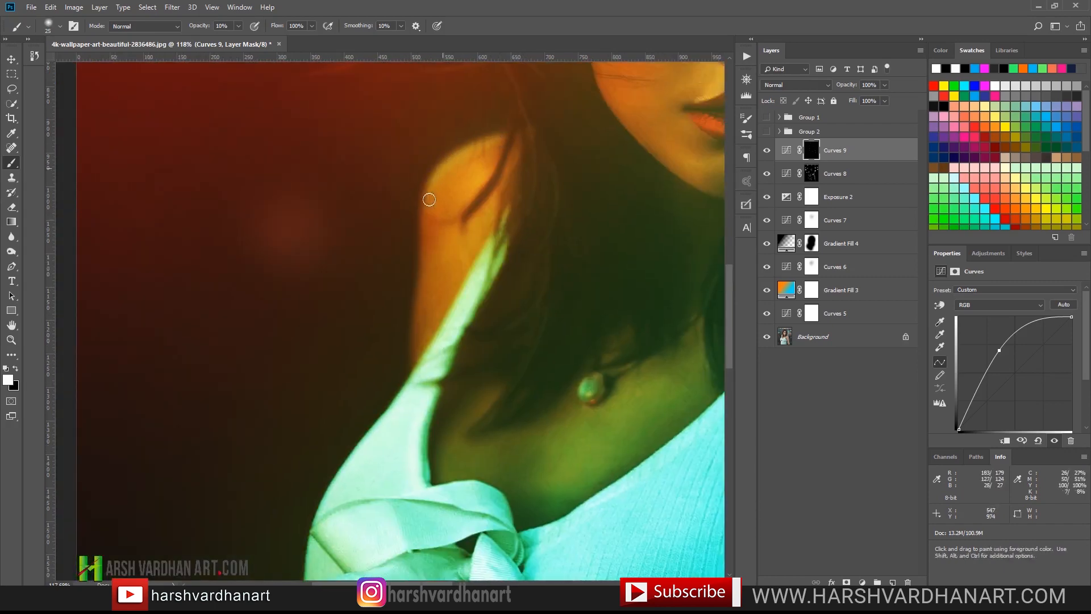
drag(460, 151, 501, 138)
drag(524, 166, 521, 324)
key(bracketleft)
key(bracketleft)
key(bracketleft)
key(bracketleft)
key(bracketleft)
- Examine the painted highlights on the hair, face and shoulders, both across the whole portrait and close up
mouse_move(529, 79)
mouse_down()
mouse_move(467, 219)
mouse_move(204, 381)
mouse_up()
scroll(484, 123, down, 2)
scroll(522, 181, down, 5)
drag(543, 296, 602, 351)
scroll(598, 360, up, 4)
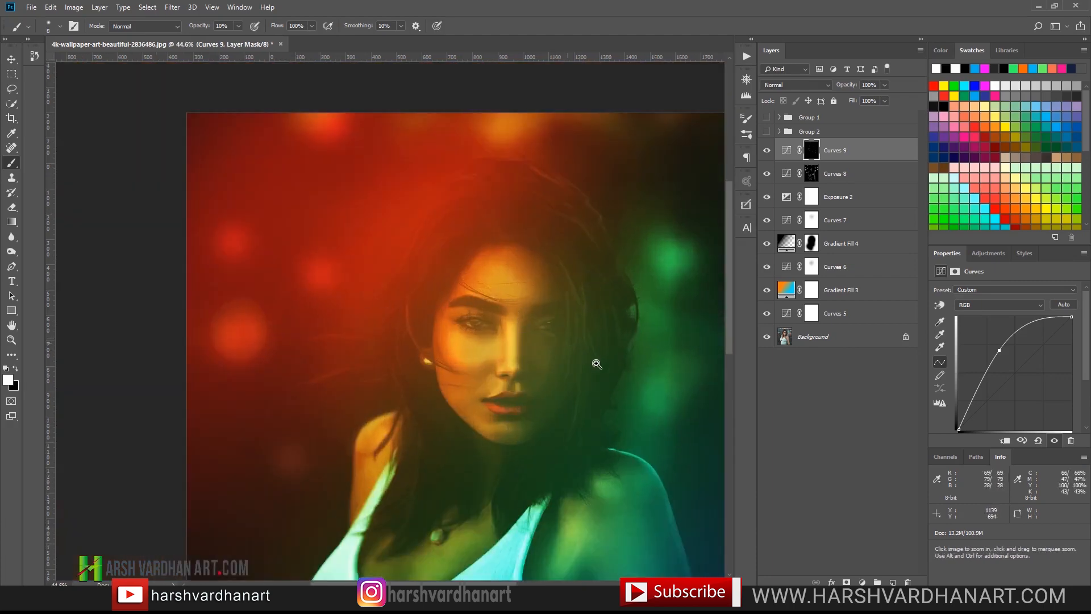
drag(565, 307, 480, 134)
scroll(506, 159, down, 2)
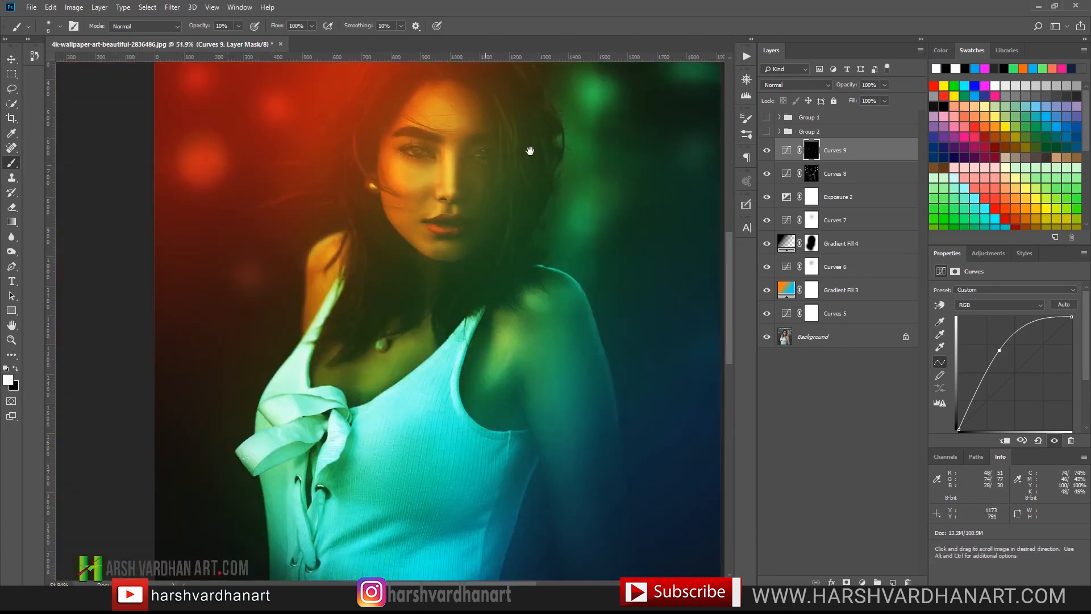
scroll(528, 179, up, 3)
scroll(546, 189, down, 3)
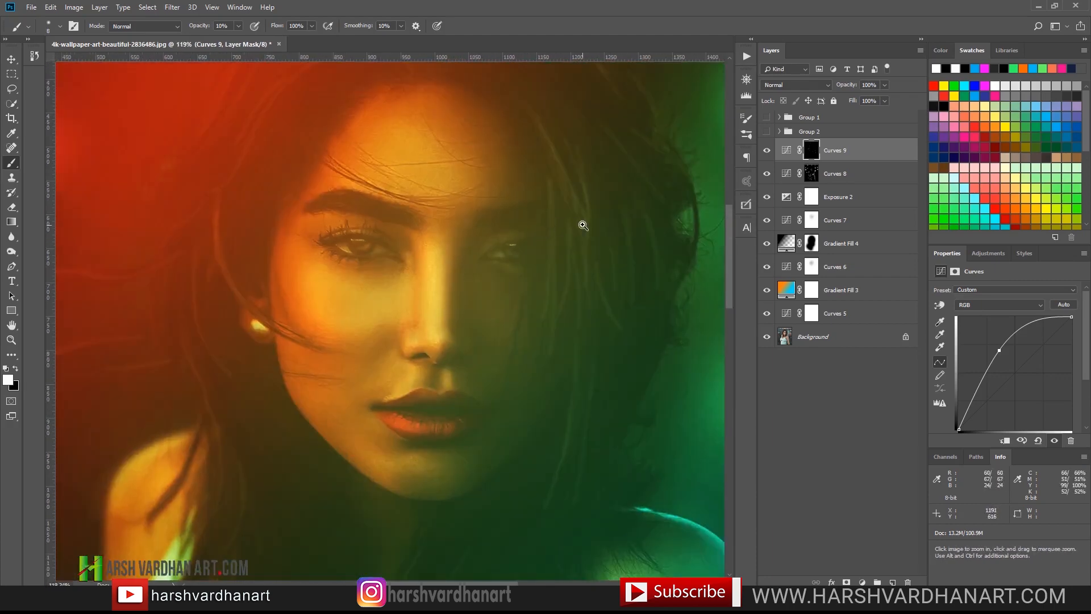
scroll(583, 238, up, 1)
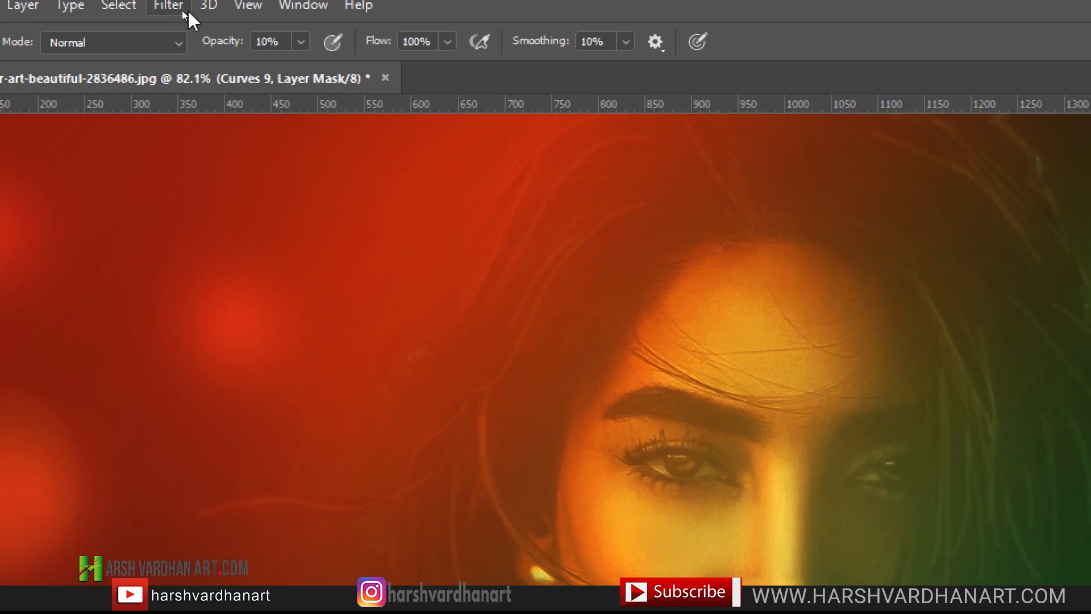
- Apply a Gaussian Blur with a low radius to the Curves 9 mask to soften the painted hair highlights
click(175, 8)
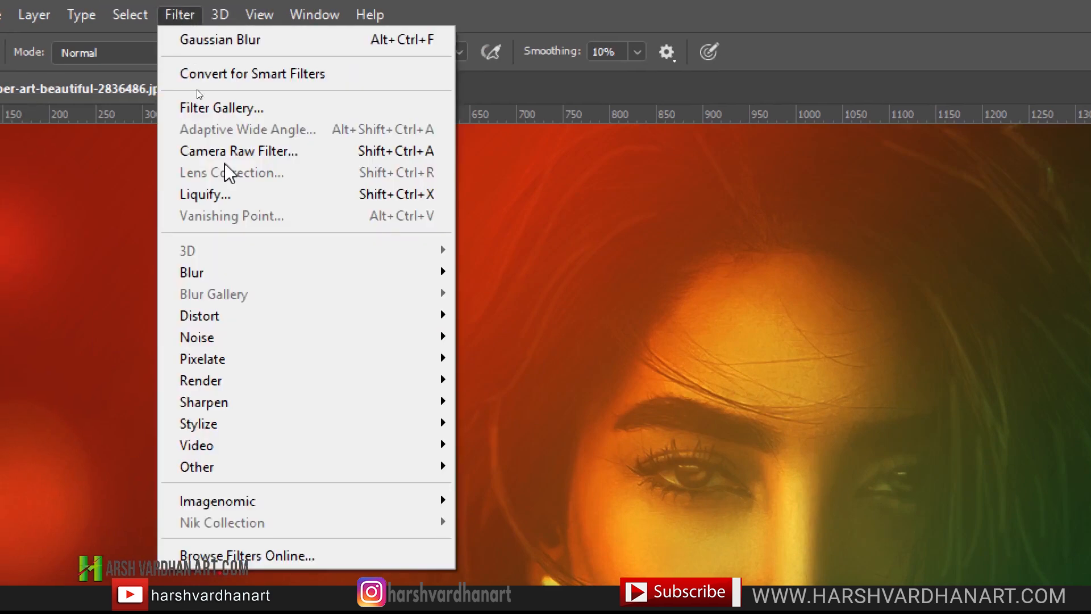
mouse_move(264, 274)
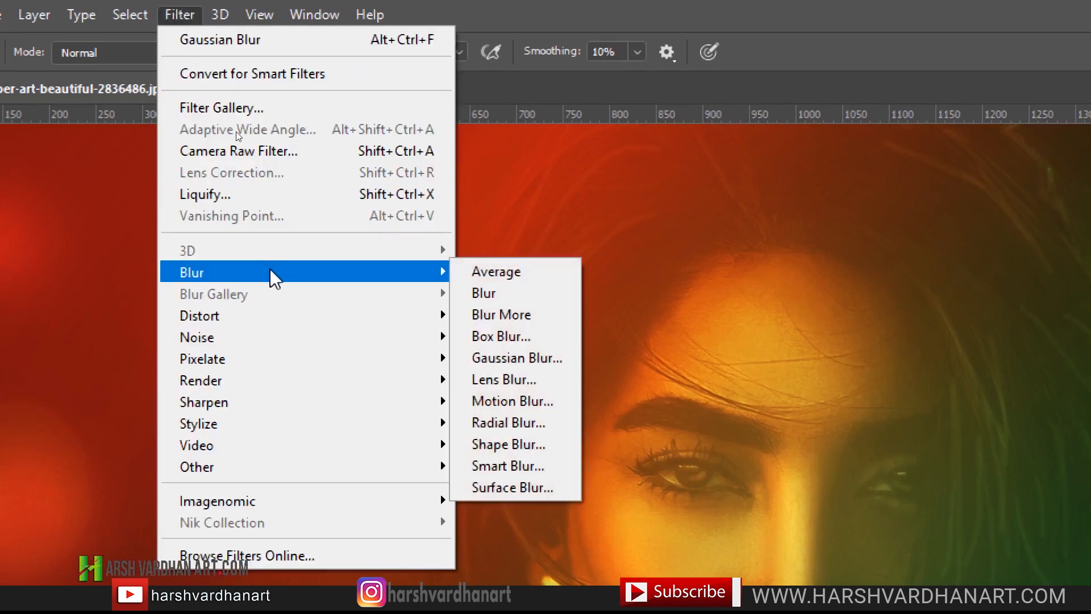
click(514, 358)
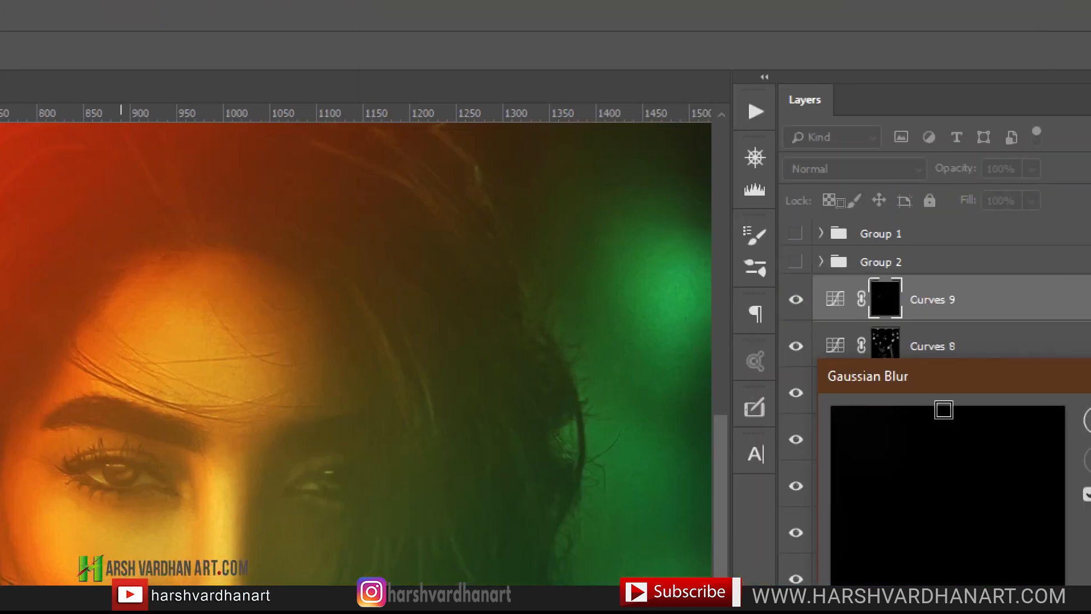
drag(1073, 345, 782, 230)
drag(657, 275, 616, 212)
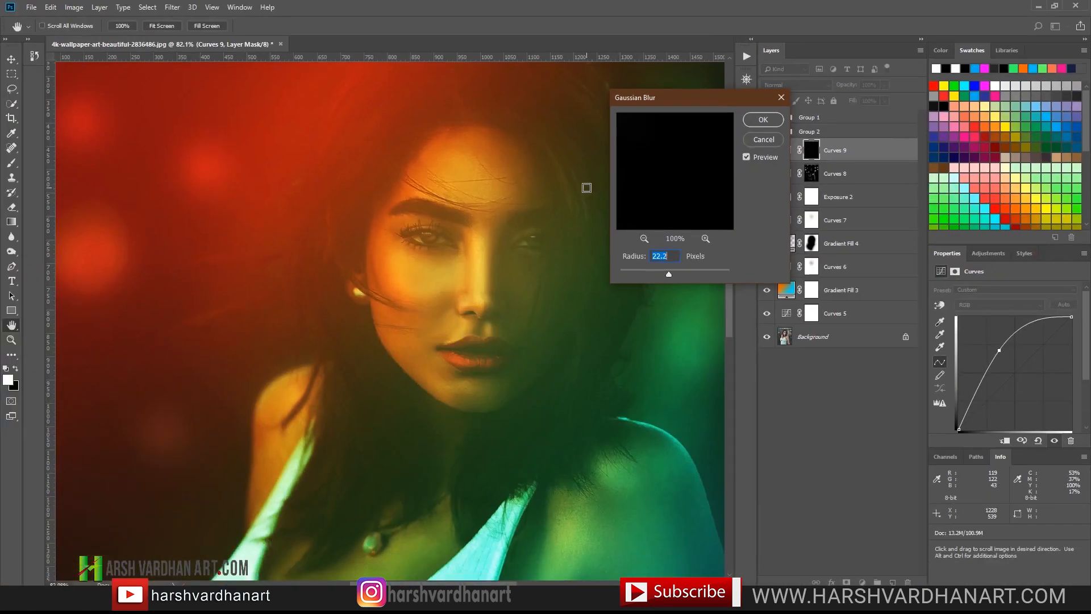
drag(731, 97, 942, 136)
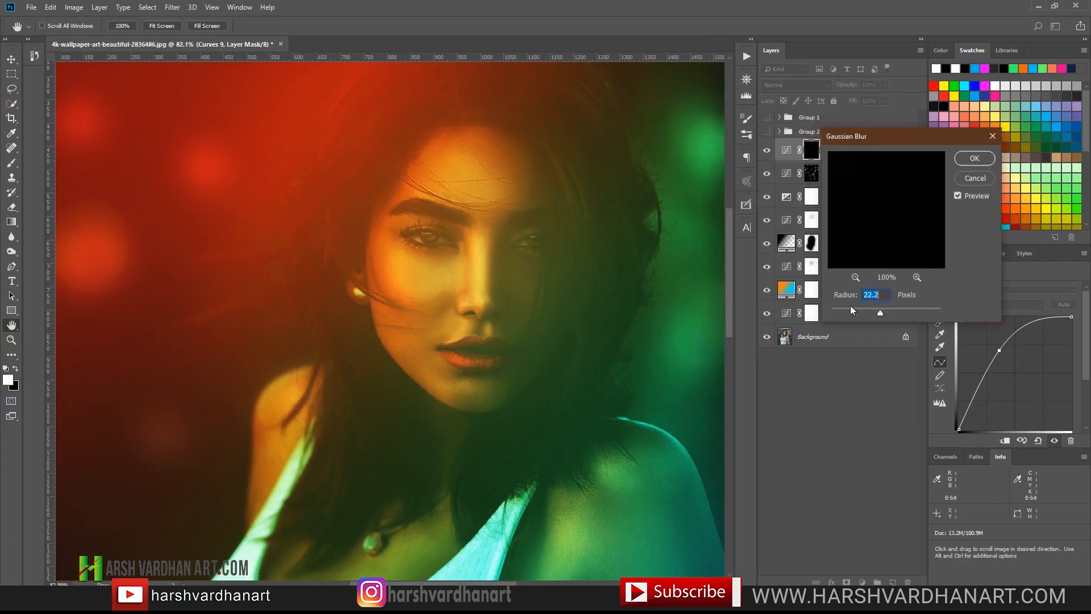
drag(846, 311, 863, 314)
click(975, 159)
- Hide and show the Curves 9 layer to compare the portrait with and without the hair highlights
click(767, 151)
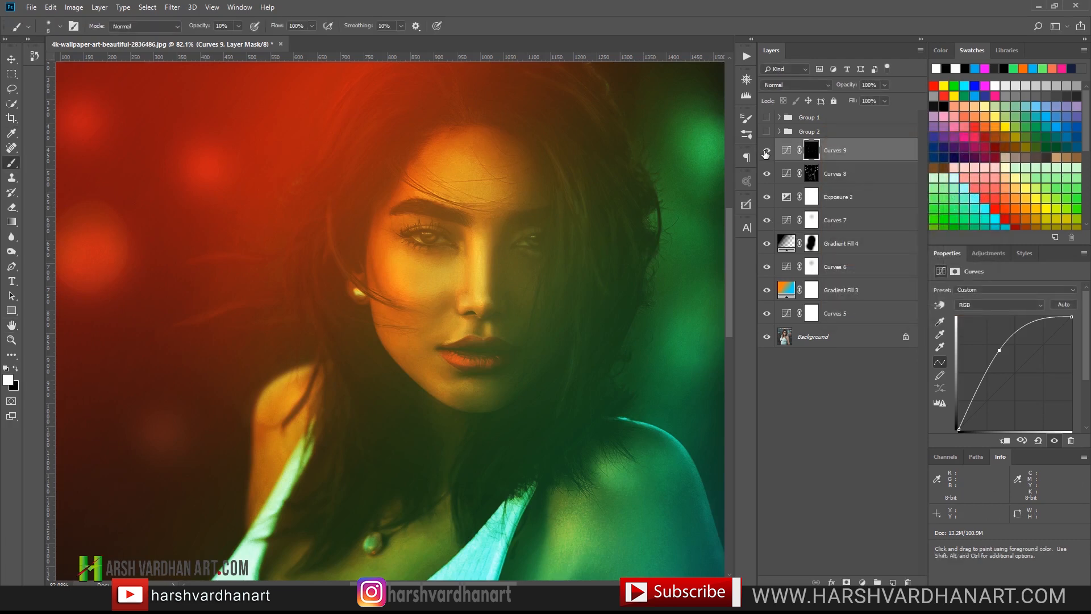
click(766, 152)
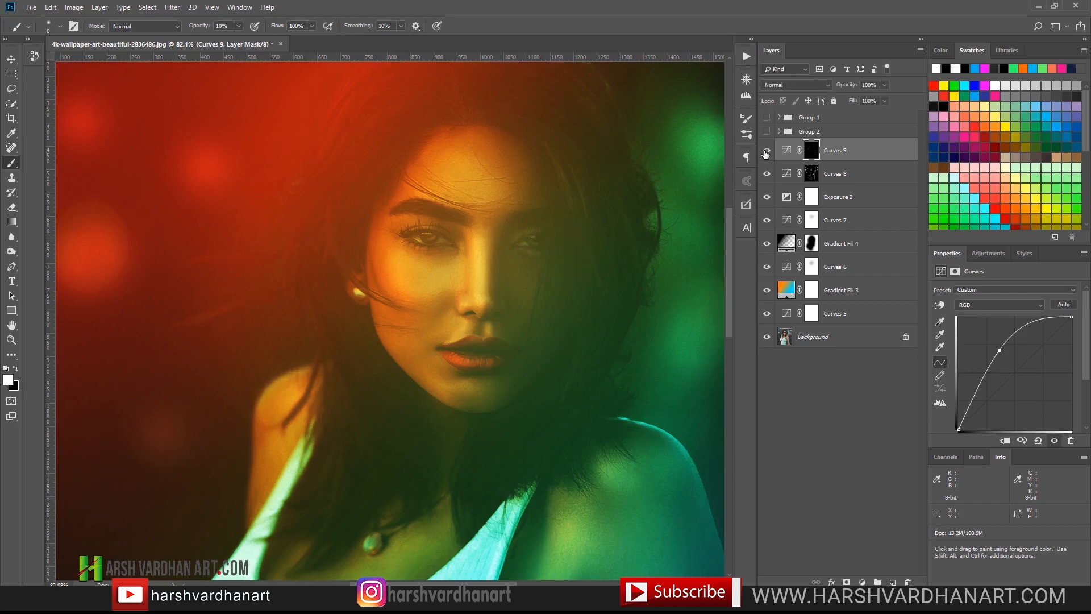
drag(633, 209, 613, 219)
click(766, 151)
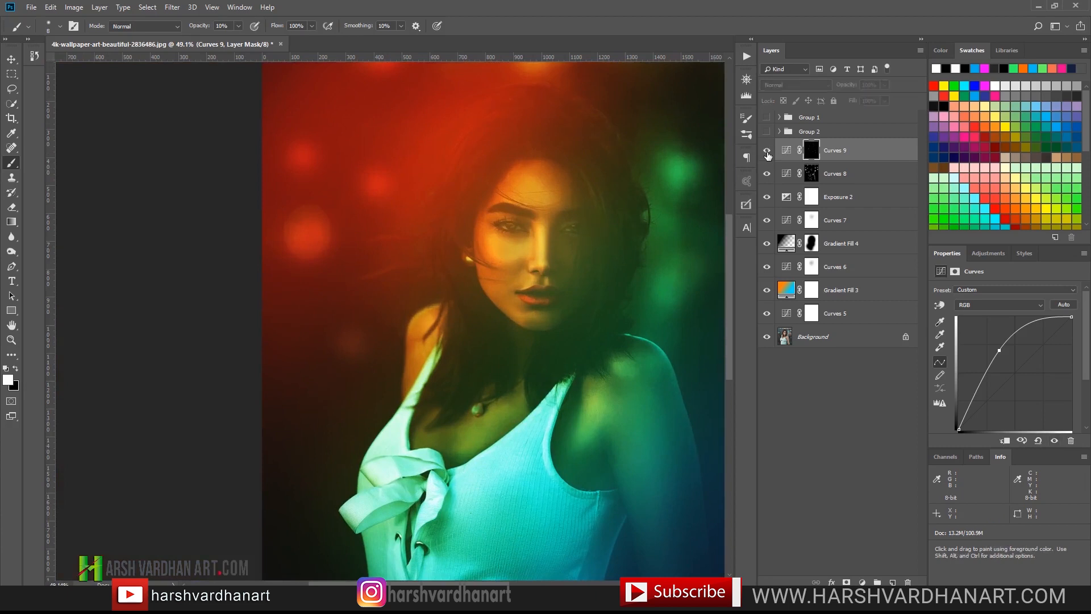
click(767, 151)
click(782, 155)
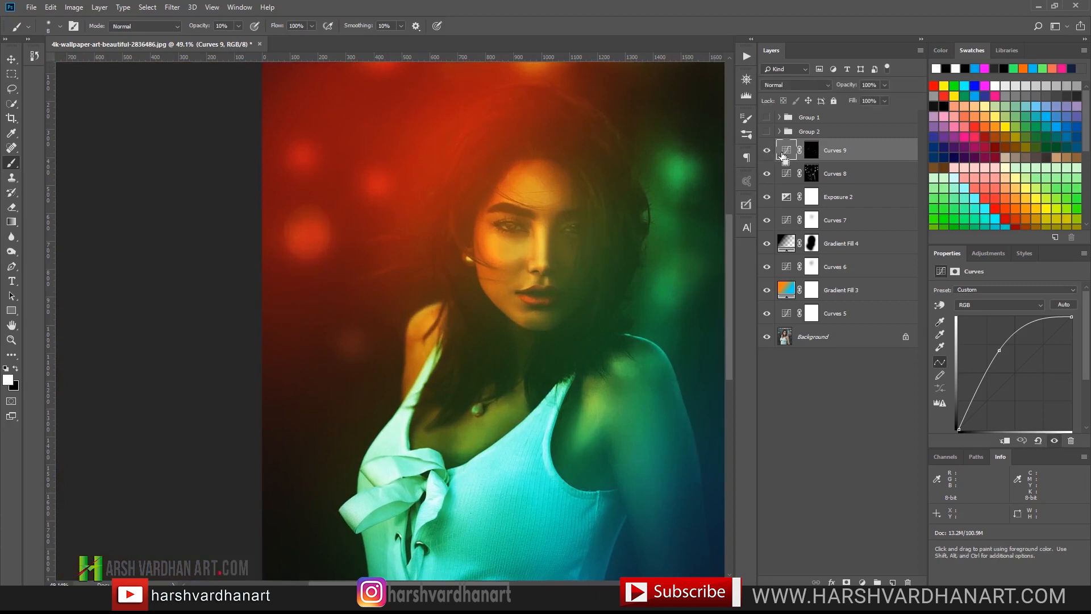
key(ctrl+j)
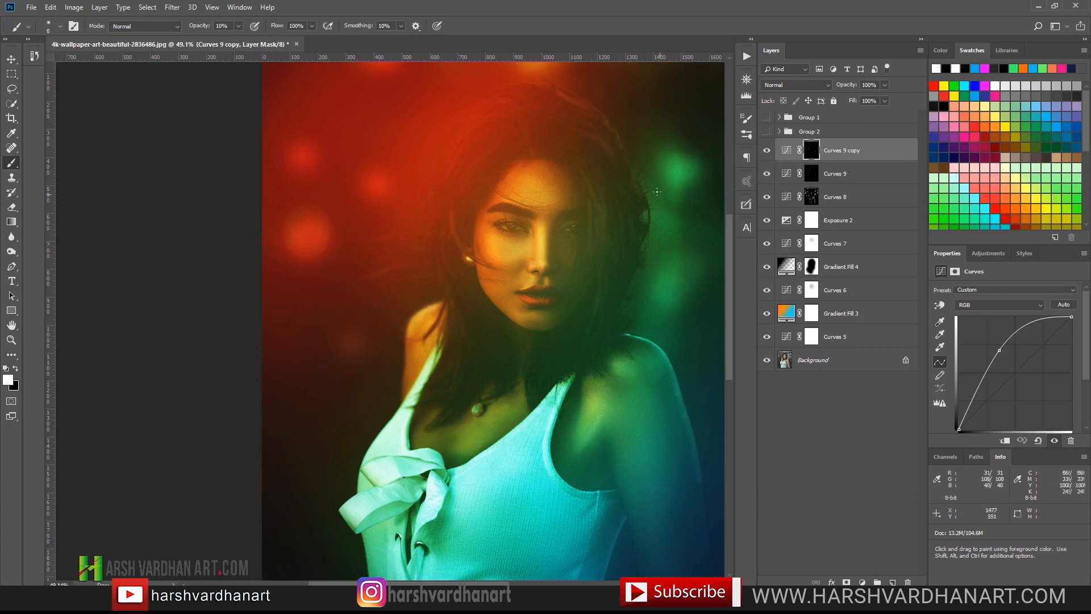
key(ctrl+z)
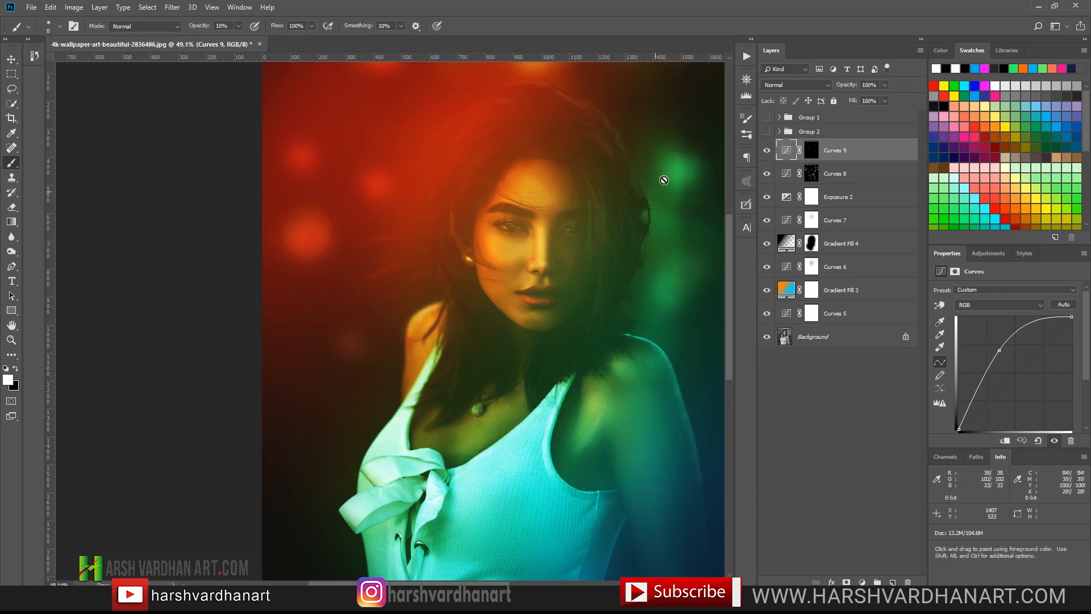
- Reshape the RGB curve of Curves 9 with its single midtone point set for a slightly gentler brightening
click(767, 151)
mouse_move(1026, 324)
mouse_down()
mouse_move(1039, 365)
mouse_move(1022, 332)
mouse_up()
key(Delete)
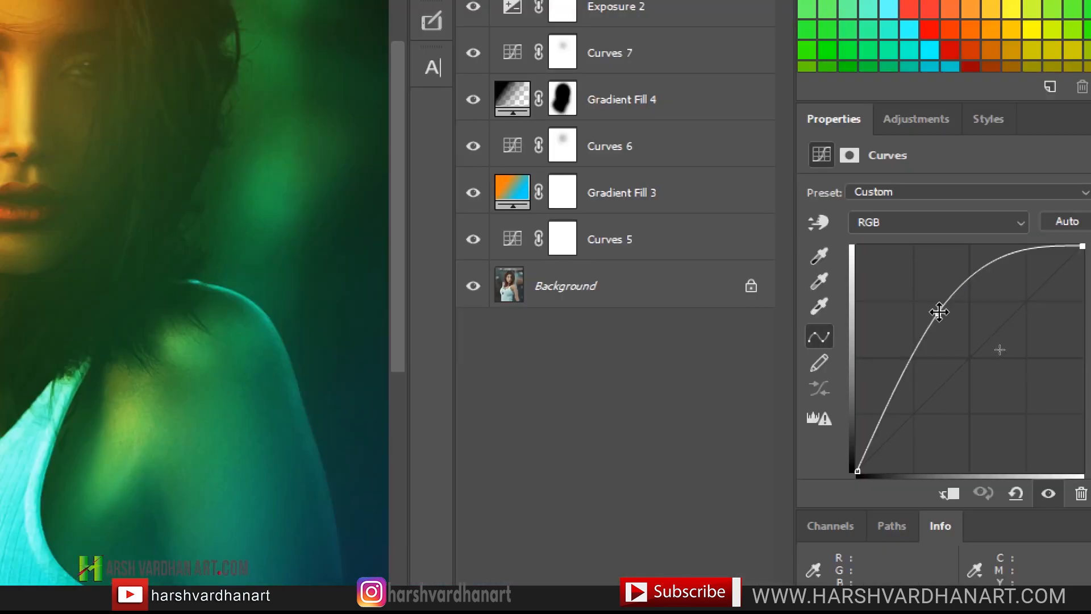
drag(937, 309, 936, 307)
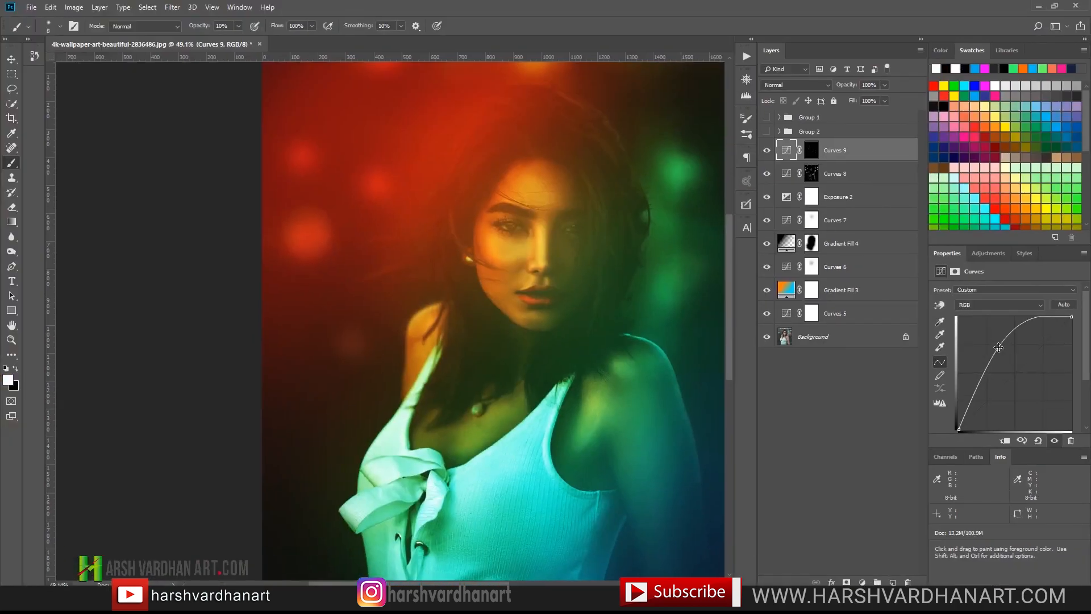
mouse_move(998, 348)
mouse_down()
mouse_move(1019, 375)
mouse_move(1002, 356)
mouse_up()
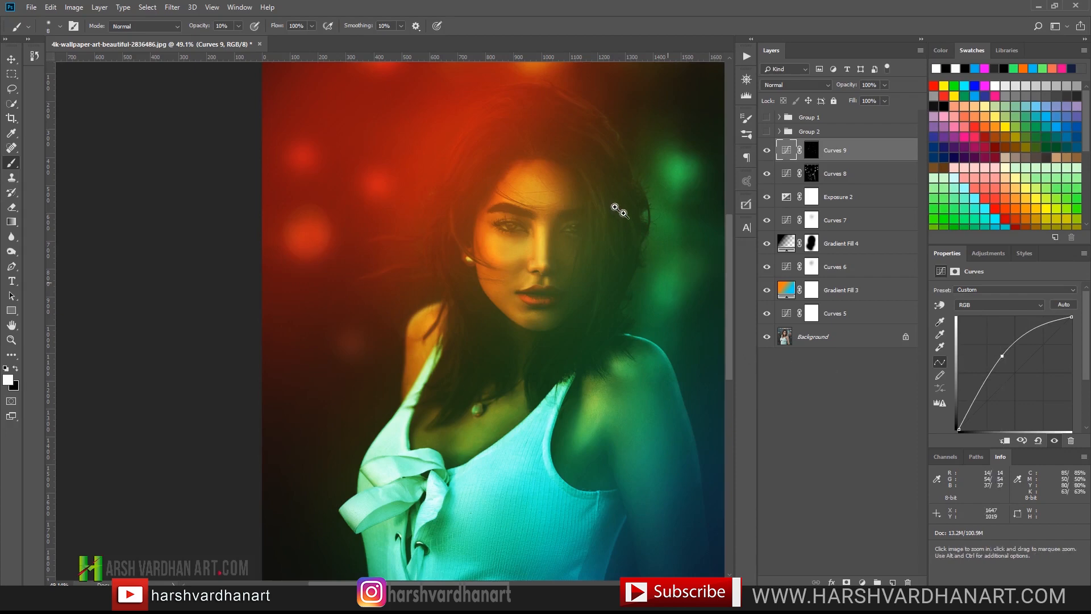
- Stamp all visible layers into a new layer above Curves 9 and set its blend mode to Linear Light
drag(645, 227, 467, 261)
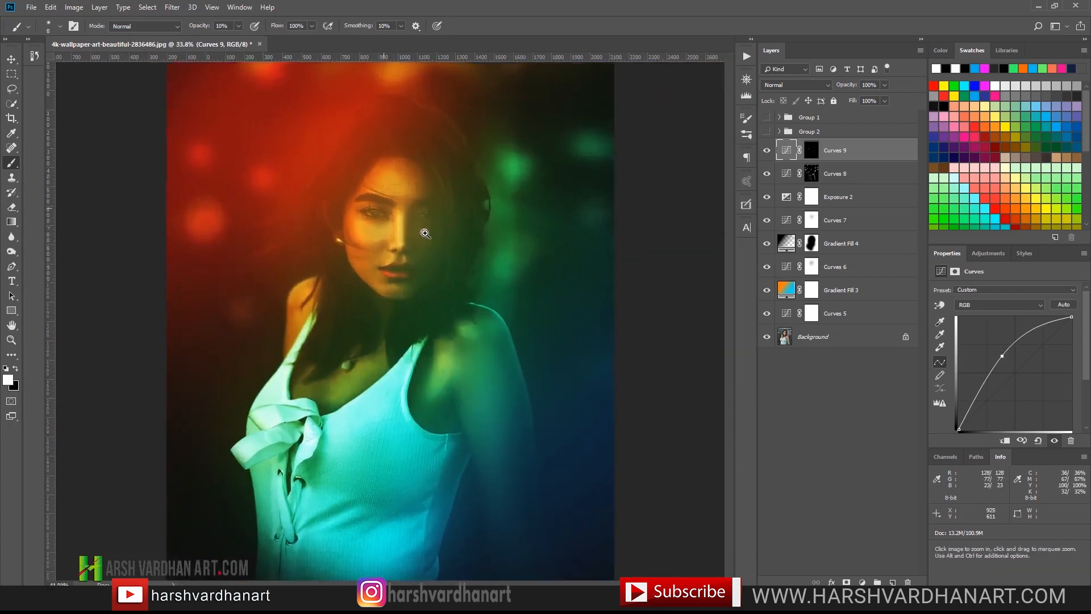
drag(426, 231, 452, 241)
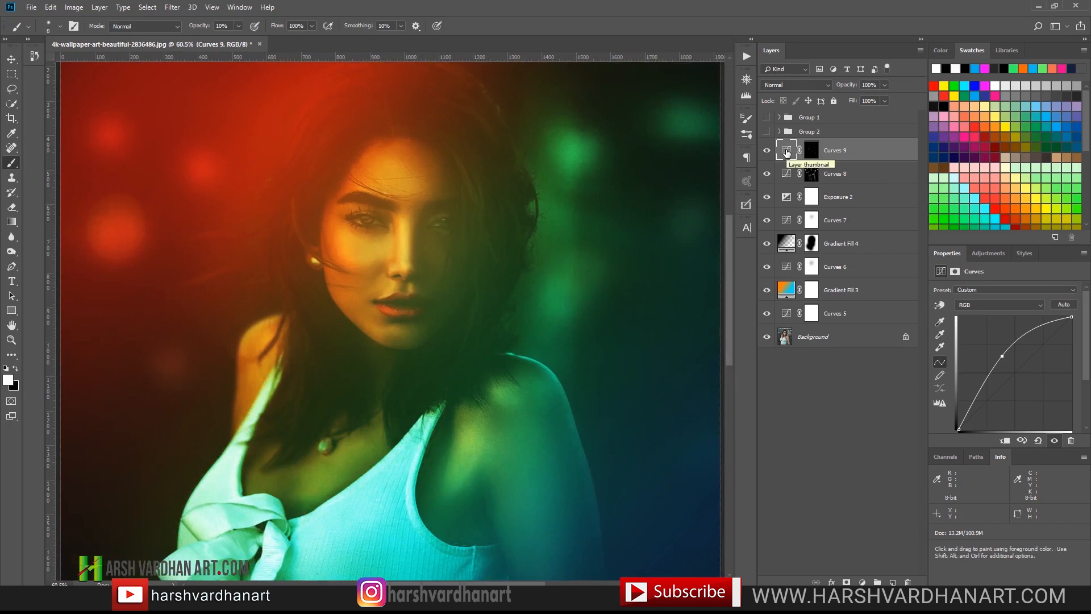
drag(787, 151, 789, 155)
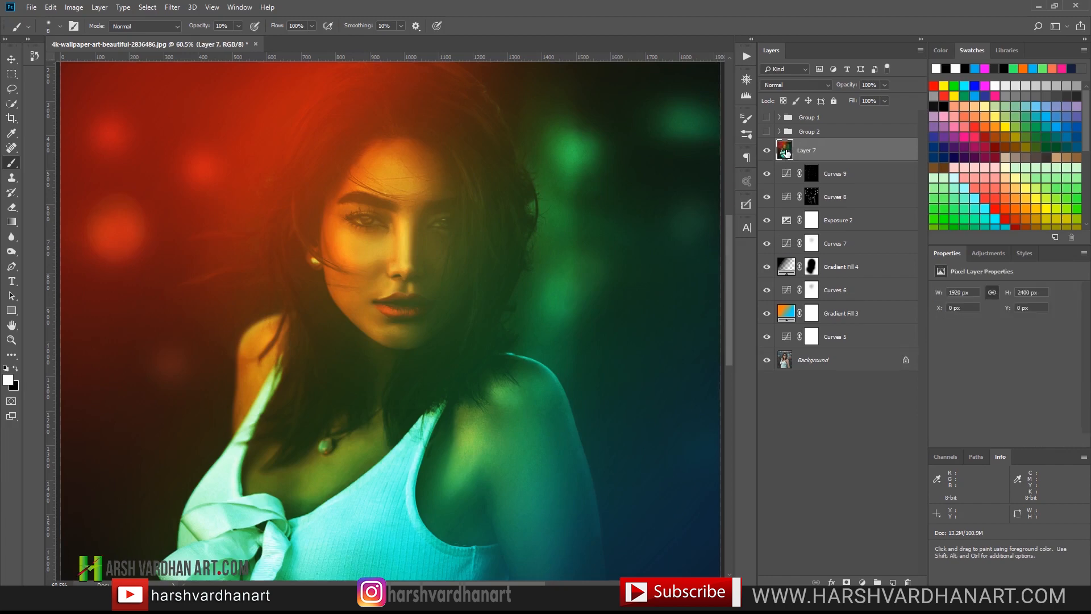
click(765, 153)
click(767, 151)
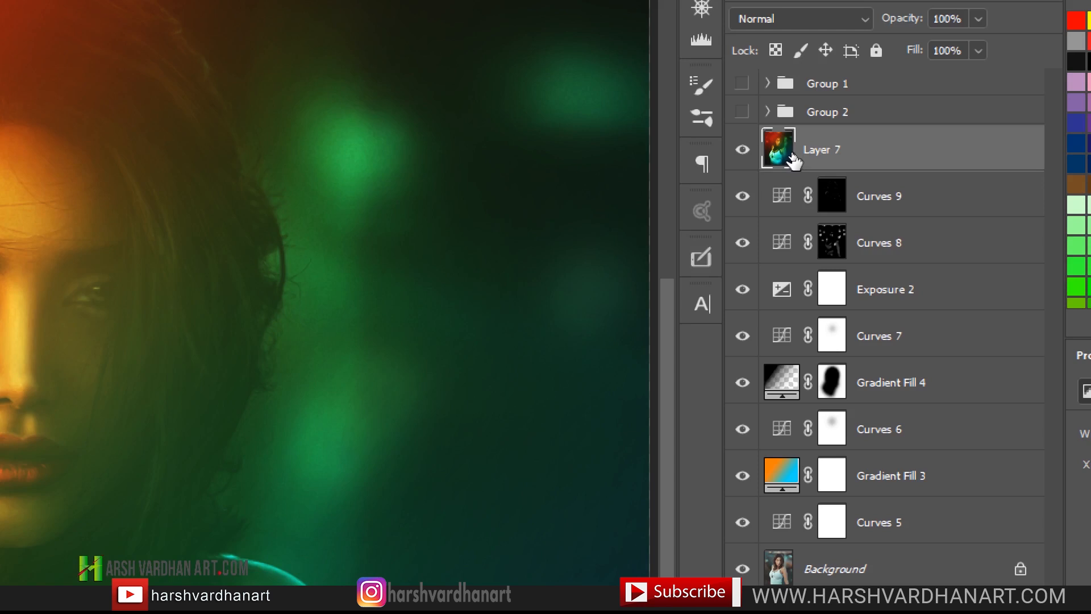
click(844, 21)
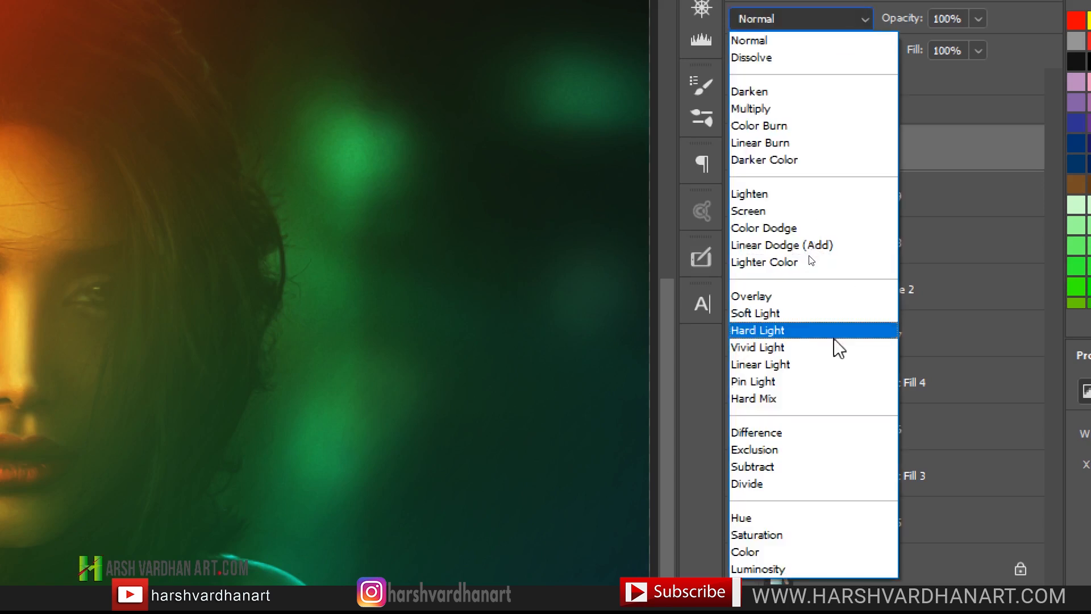
click(823, 366)
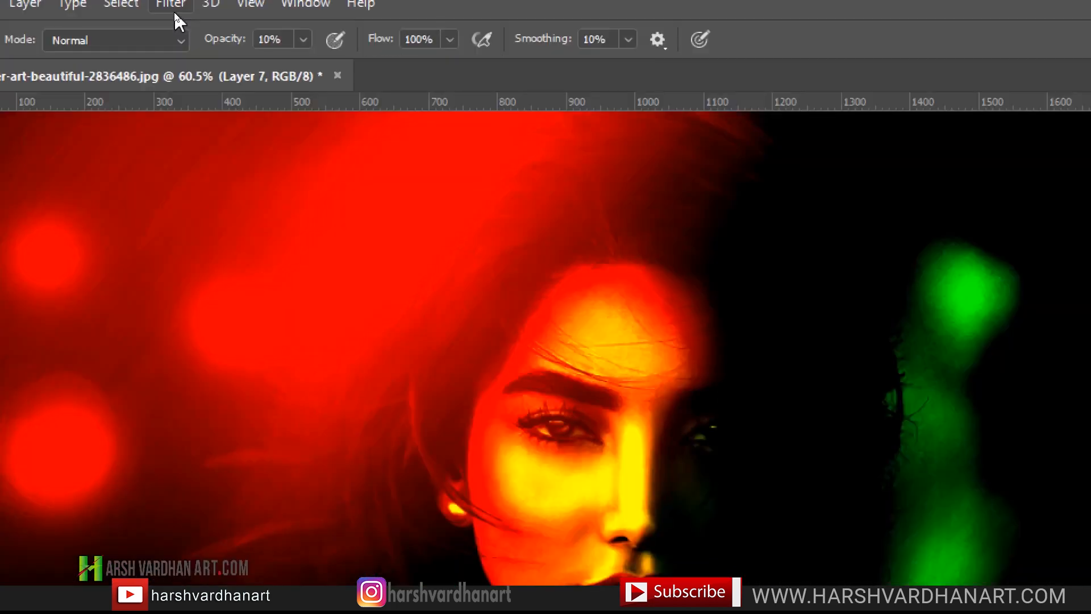
- Apply a High Pass filter with a 1.2 px radius to the stamped layer and compare the sharpening on and off
click(172, 15)
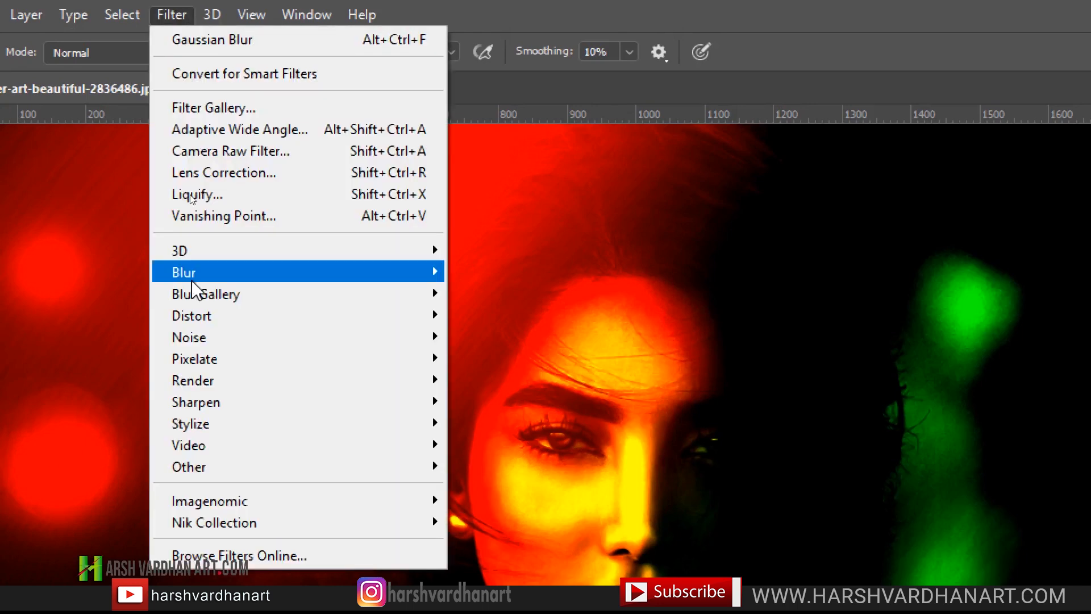
click(499, 487)
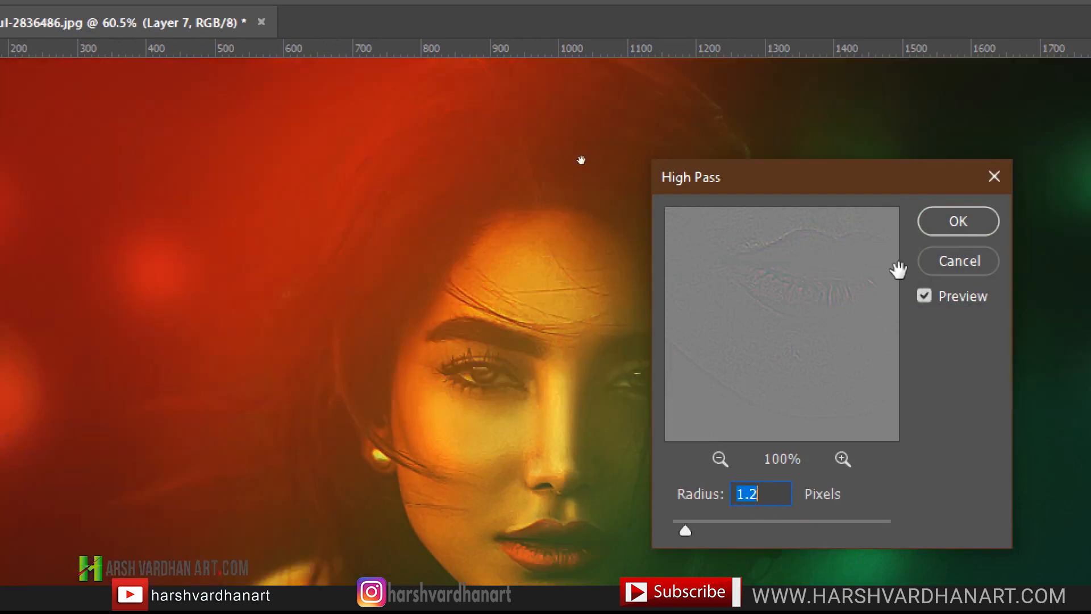
click(958, 223)
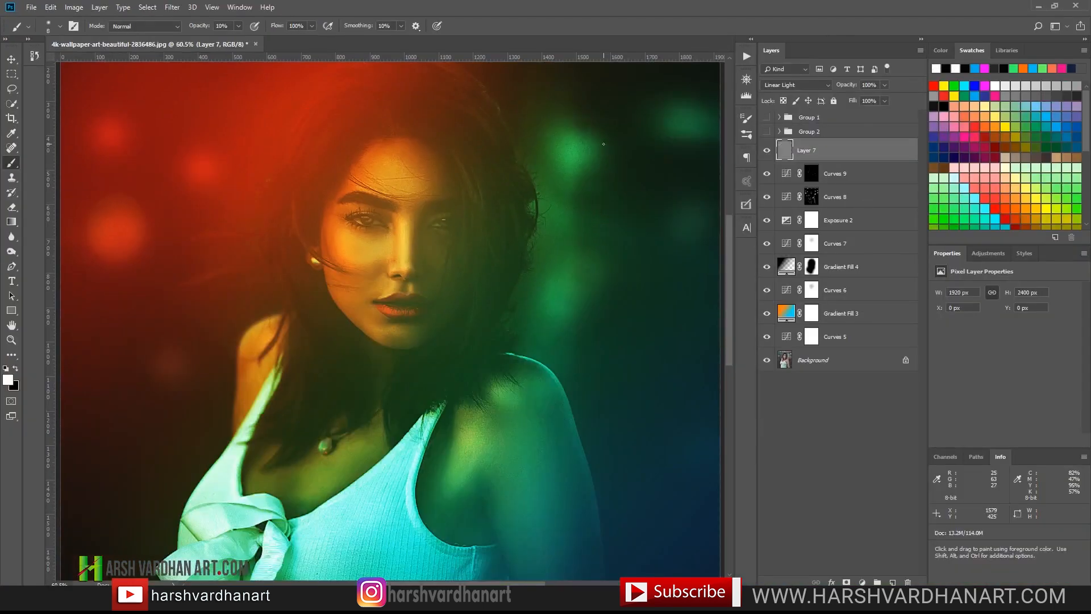
click(769, 152)
click(768, 151)
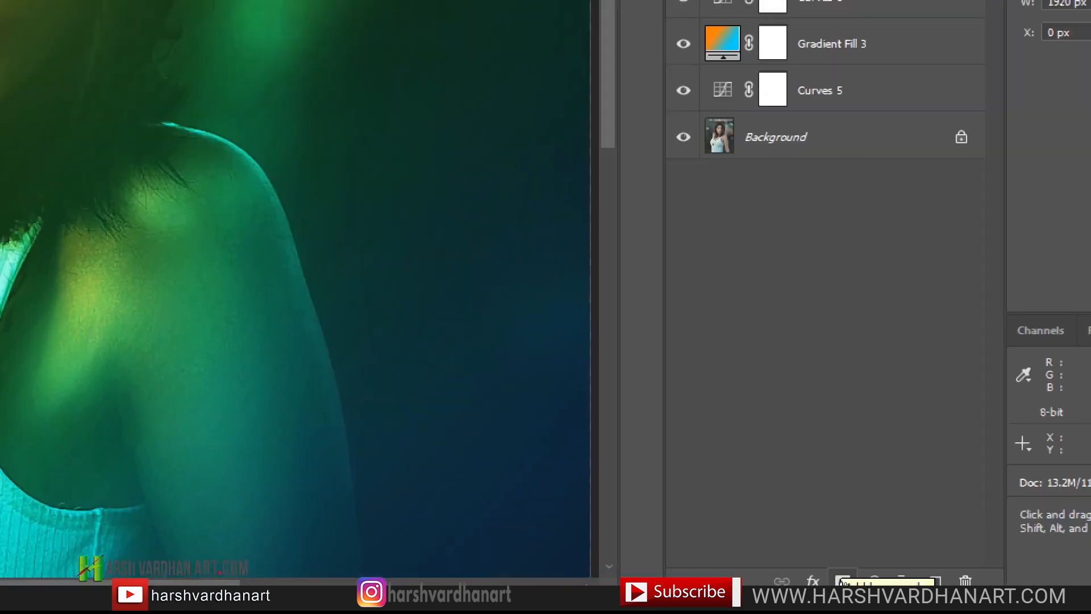
- Add a black mask to the high-pass layer and set the brush to 70 px at 100% opacity
click(843, 580)
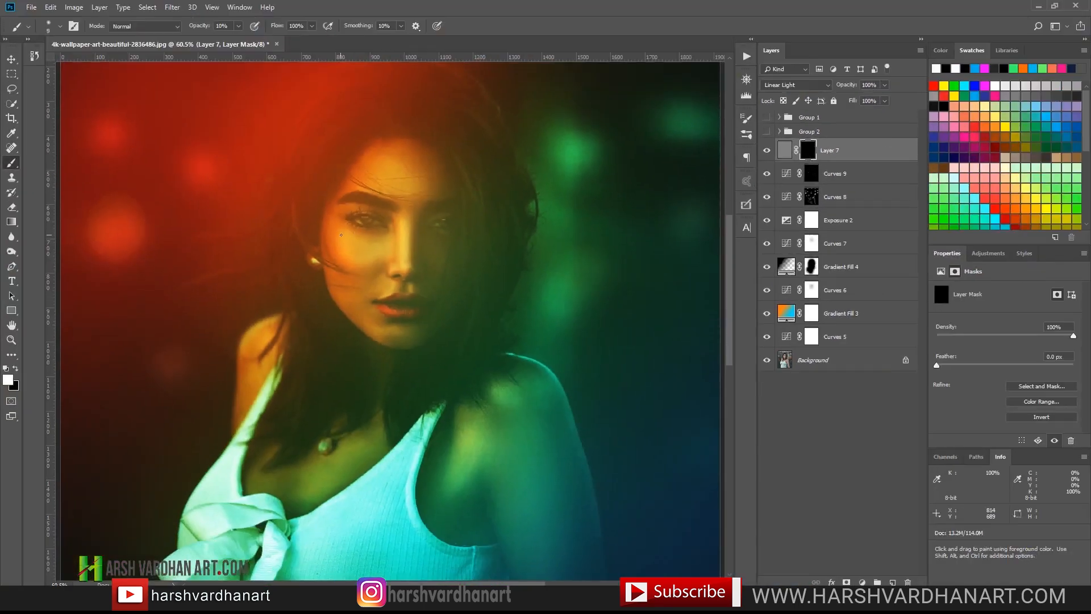
key(bracketright)
key(bracketright)
key(bracketright)
key(bracketright)
key(bracketright)
key(bracketright)
key(bracketright)
key(bracketright)
key(bracketright)
key(bracketright)
key(bracketright)
key(bracketright)
key(bracketright)
key(bracketright)
key(bracketright)
key(bracketright)
key(bracketright)
key(bracketright)
key(bracketright)
key(bracketright)
key(bracketleft)
key(bracketleft)
key(bracketleft)
key(bracketleft)
key(bracketleft)
key(bracketleft)
key(bracketleft)
key(bracketleft)
key(bracketleft)
key(bracketleft)
key(bracketleft)
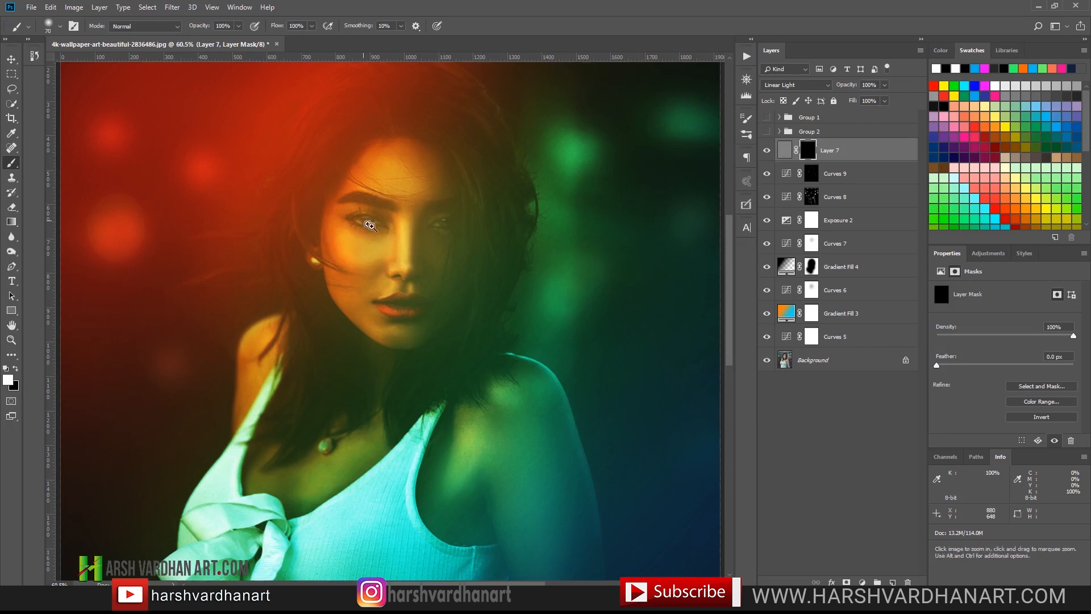
- Paint white over the eyes on the high-pass layer's mask to reveal the sharpening there, reducing the brush to 20 px
mouse_move(363, 220)
mouse_down()
mouse_move(447, 261)
mouse_move(381, 230)
mouse_move(429, 240)
mouse_move(399, 224)
mouse_move(483, 259)
mouse_up()
scroll(436, 250, right, 5)
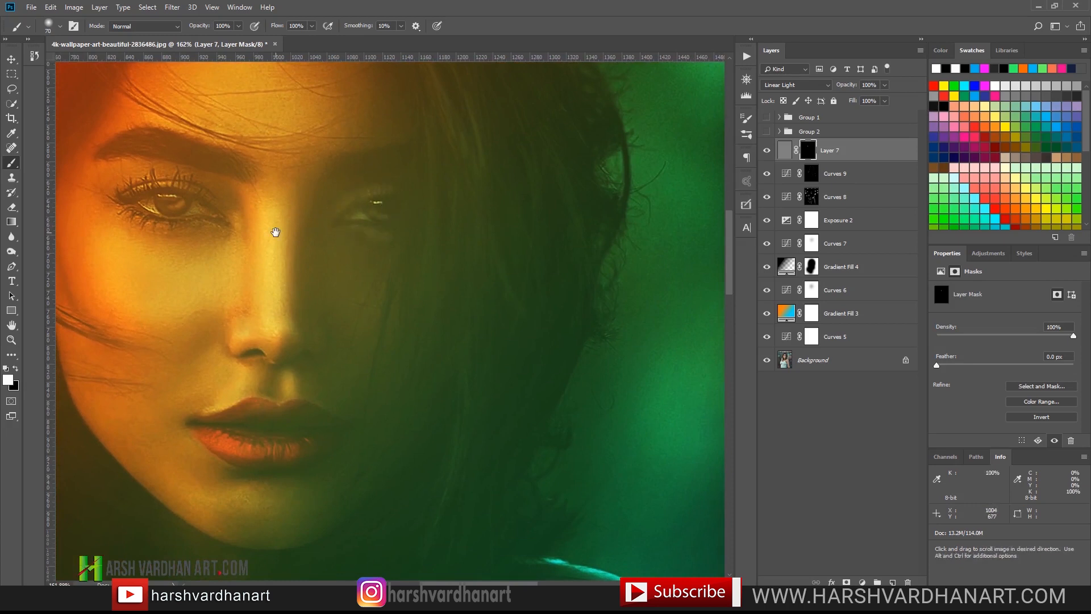
drag(275, 232, 477, 271)
key(bracketleft)
key(bracketleft)
key(bracketleft)
key(bracketleft)
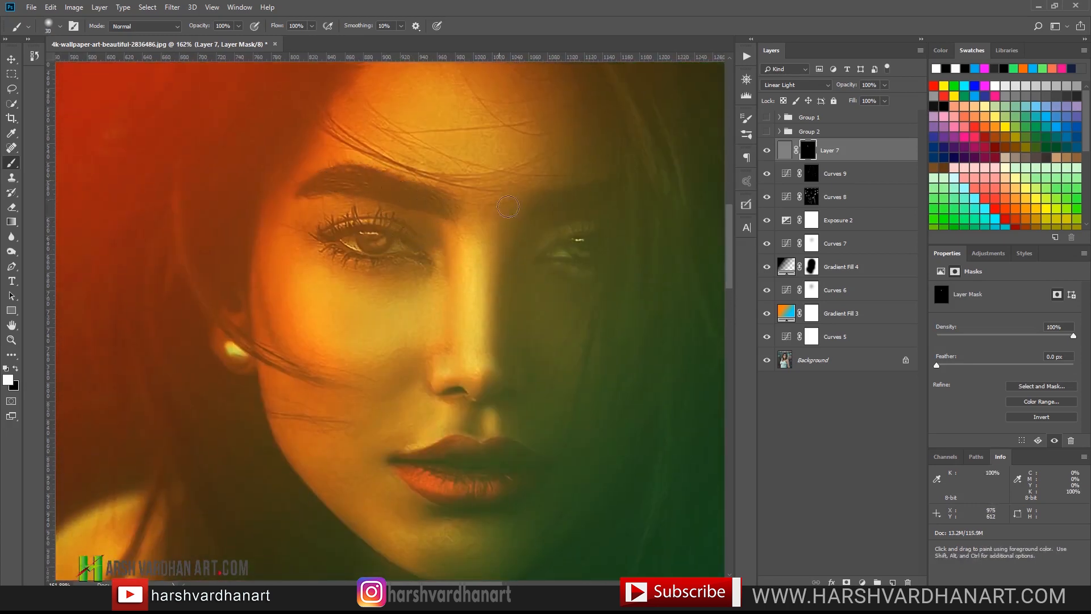
key(bracketleft)
key(bracketleft)
mouse_move(565, 232)
mouse_down()
mouse_move(526, 236)
mouse_move(492, 302)
mouse_up()
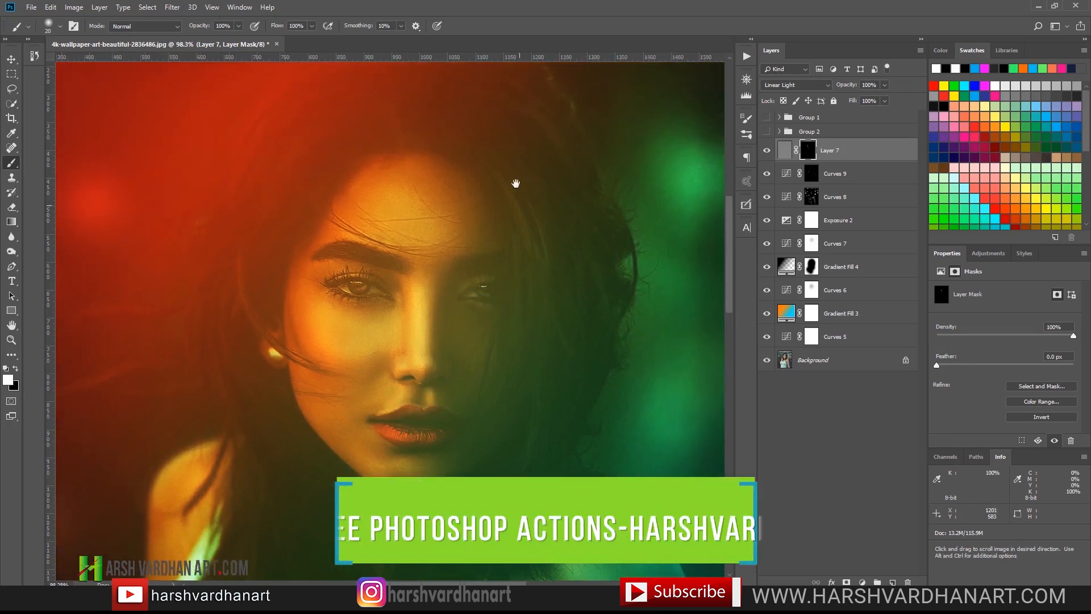
- Paint white over the hair on the high-pass layer's mask with a 45 px brush at 50% opacity and check the sharpening
key(bracketright)
key(bracketright)
key(bracketright)
key(bracketright)
key(bracketright)
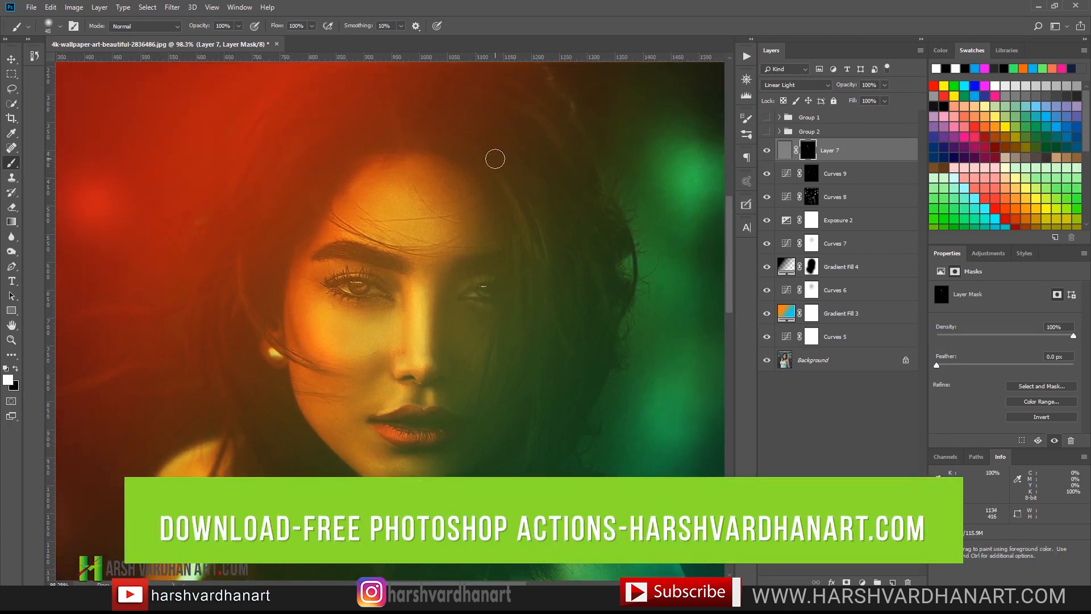
key(5)
mouse_move(490, 154)
mouse_down()
mouse_move(525, 199)
mouse_move(543, 292)
mouse_move(531, 373)
mouse_move(505, 172)
mouse_move(550, 278)
mouse_move(541, 389)
mouse_move(552, 192)
mouse_move(577, 368)
mouse_up()
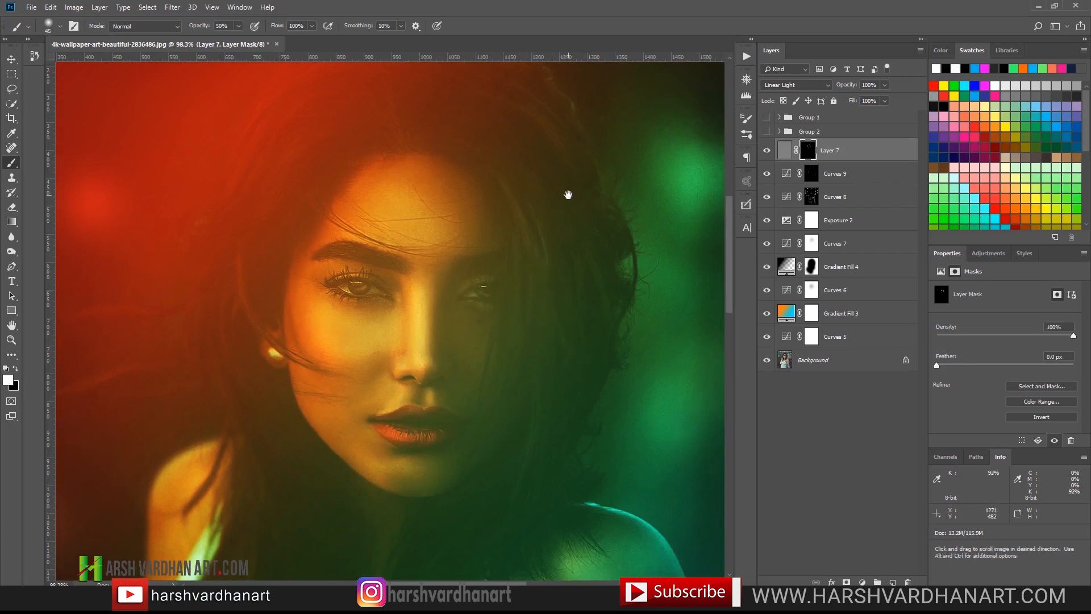
scroll(583, 200, up, 4)
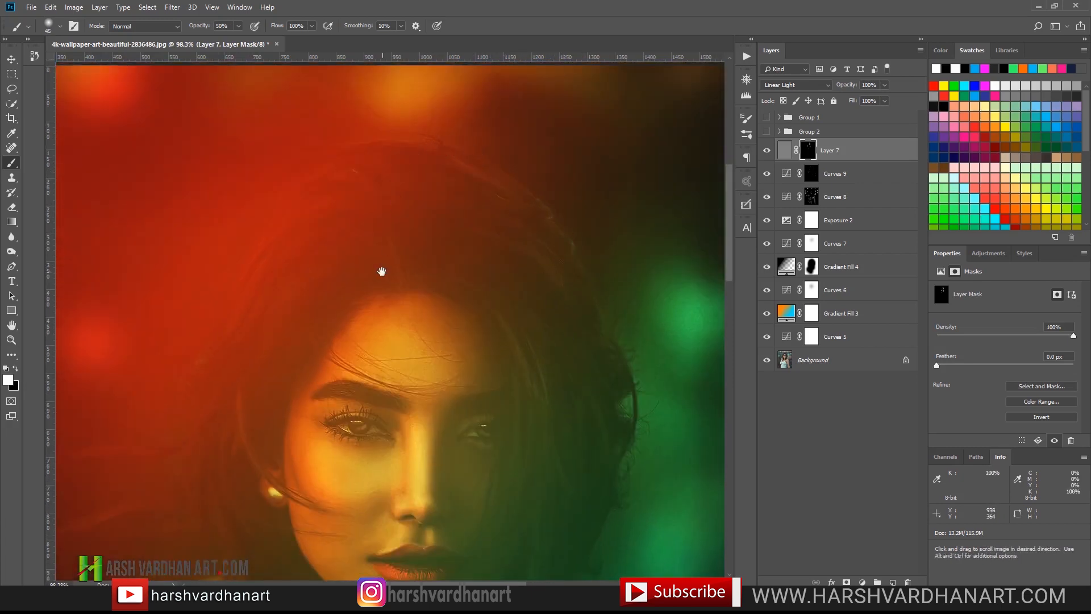
drag(380, 244, 419, 190)
scroll(323, 440, down, 8)
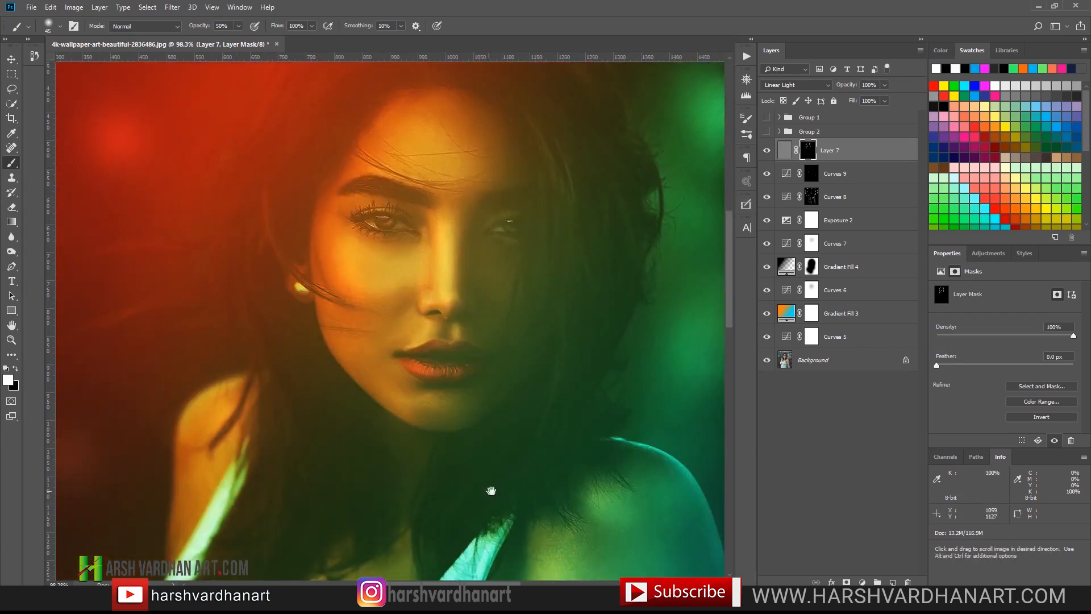
scroll(355, 309, up, 4)
scroll(433, 243, down, 3)
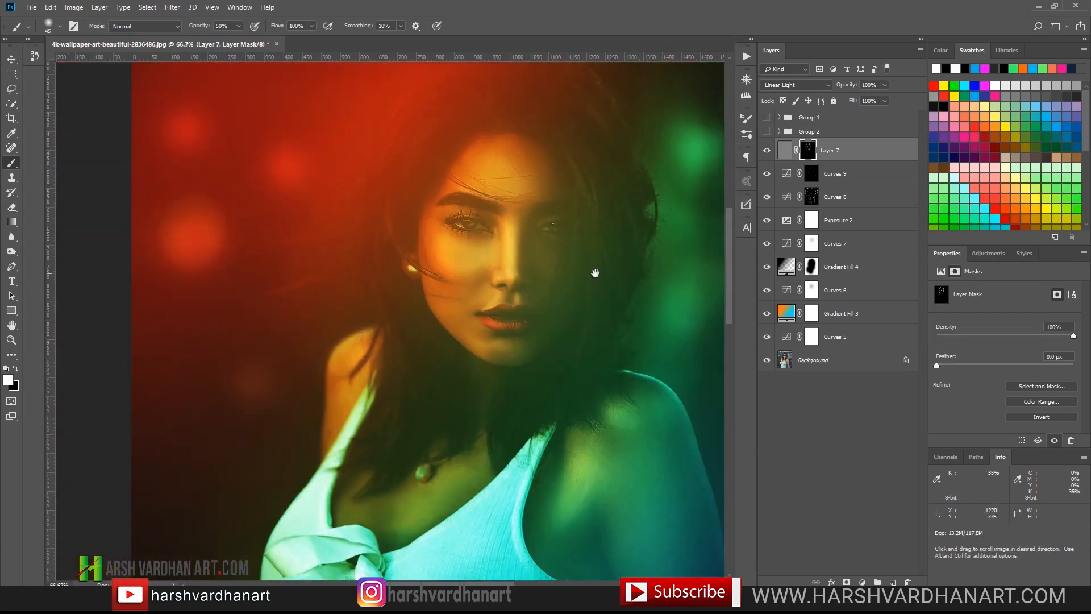
scroll(433, 243, up, 4)
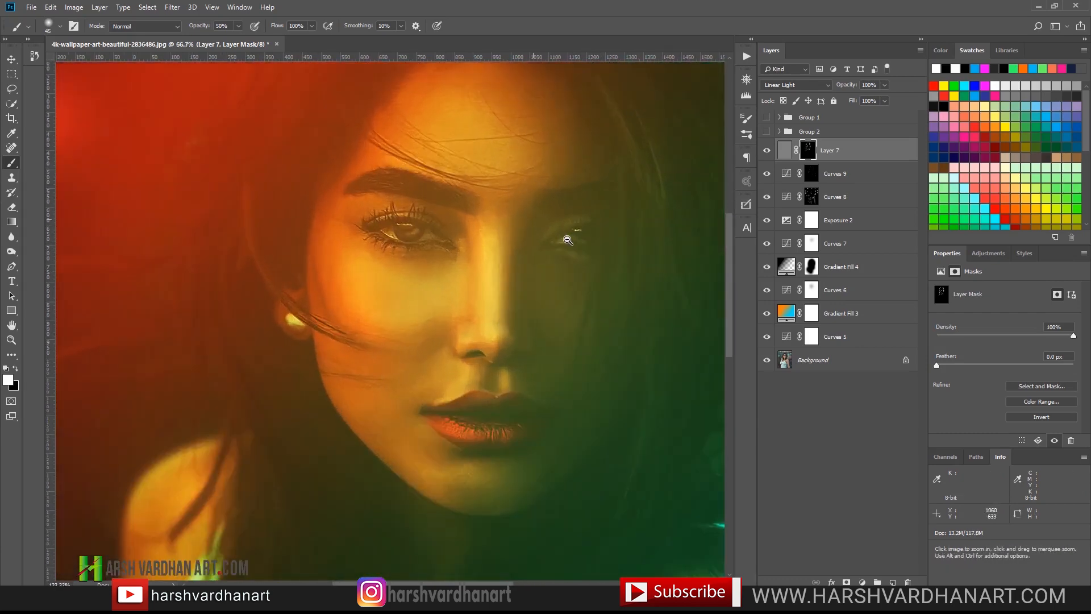
click(768, 155)
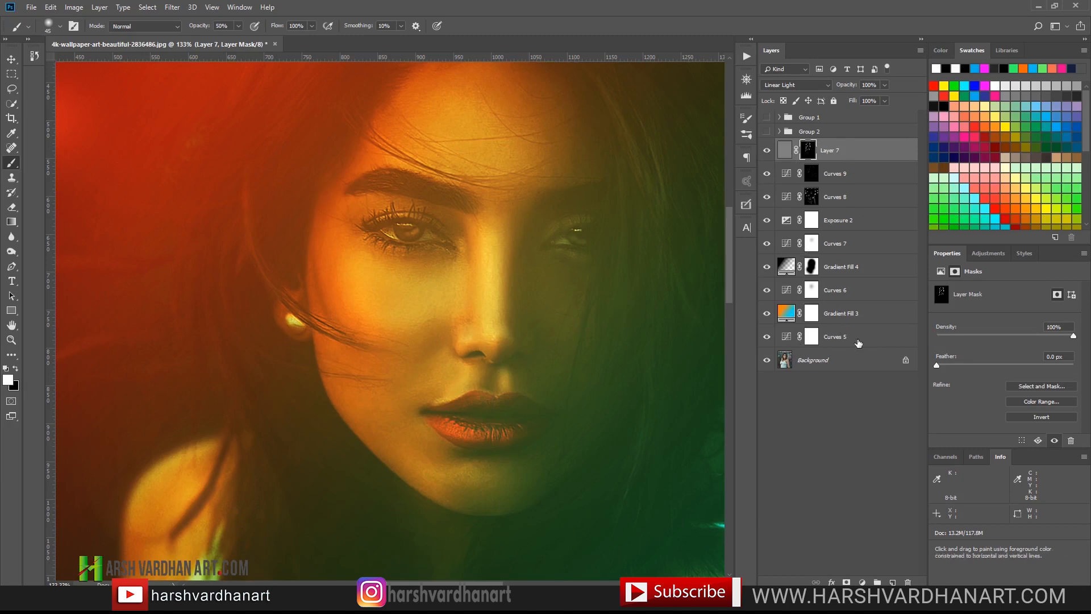
- Group all layers from Layer 7 down to Curves 5 and name the group "Colored Gel Effect"
shift+click(875, 342)
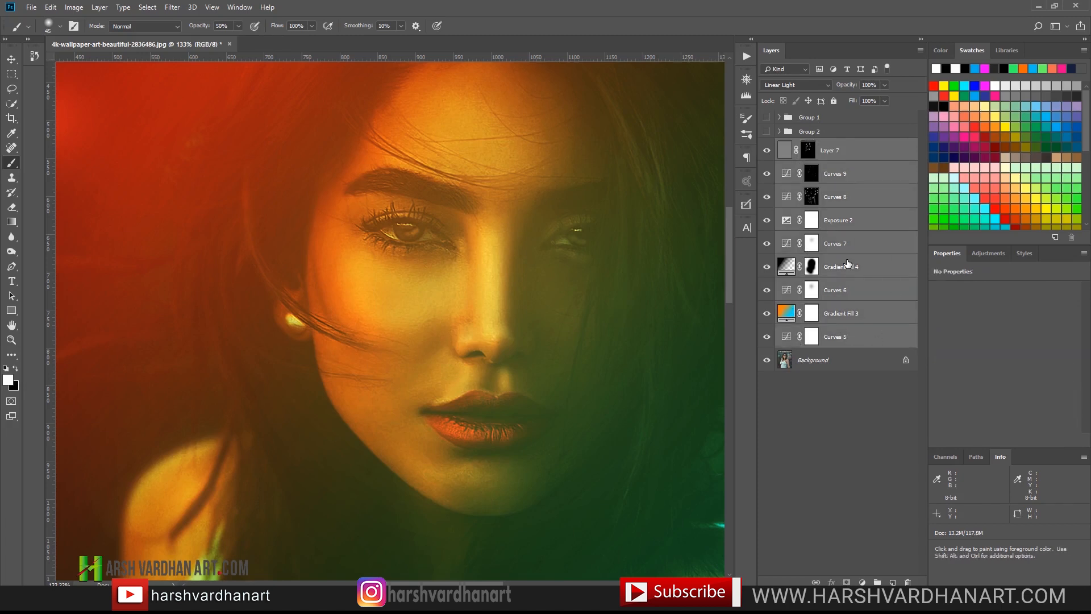
key(ctrl+g)
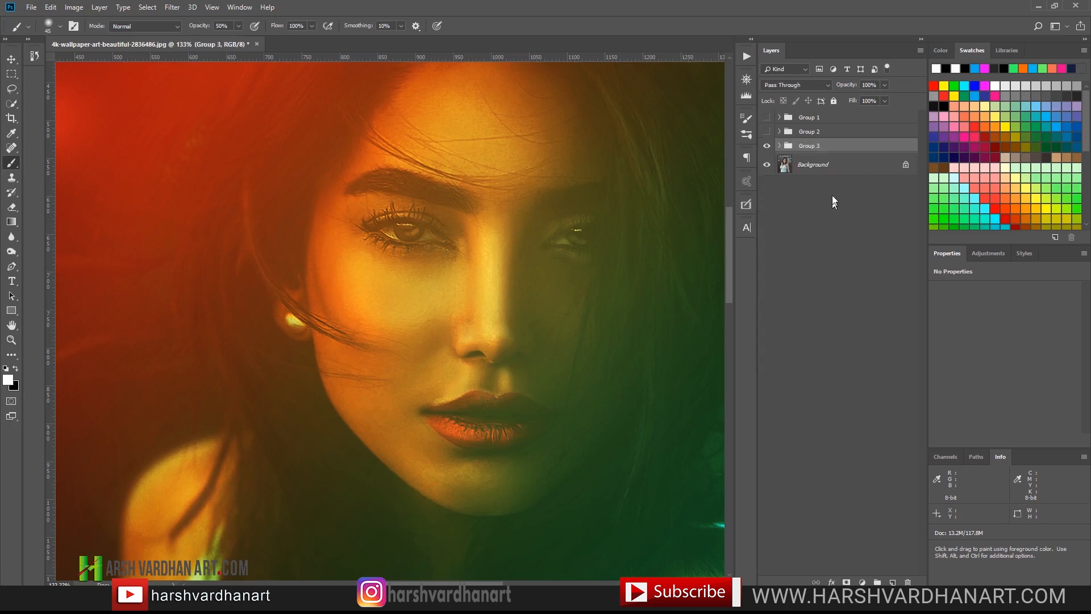
double_click(810, 147)
text(Colored Gel Effect)
key(Return)
- Fit the whole portrait in view and compare it with the Colored Gel Effect group off and on, including in full-screen mode
key(ctrl+0)
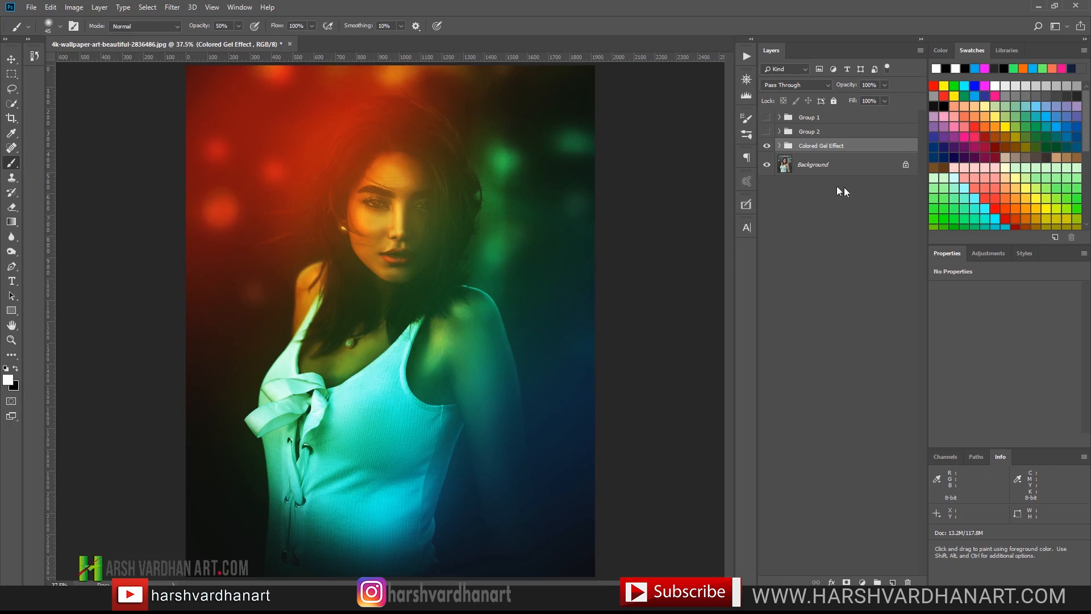
click(767, 147)
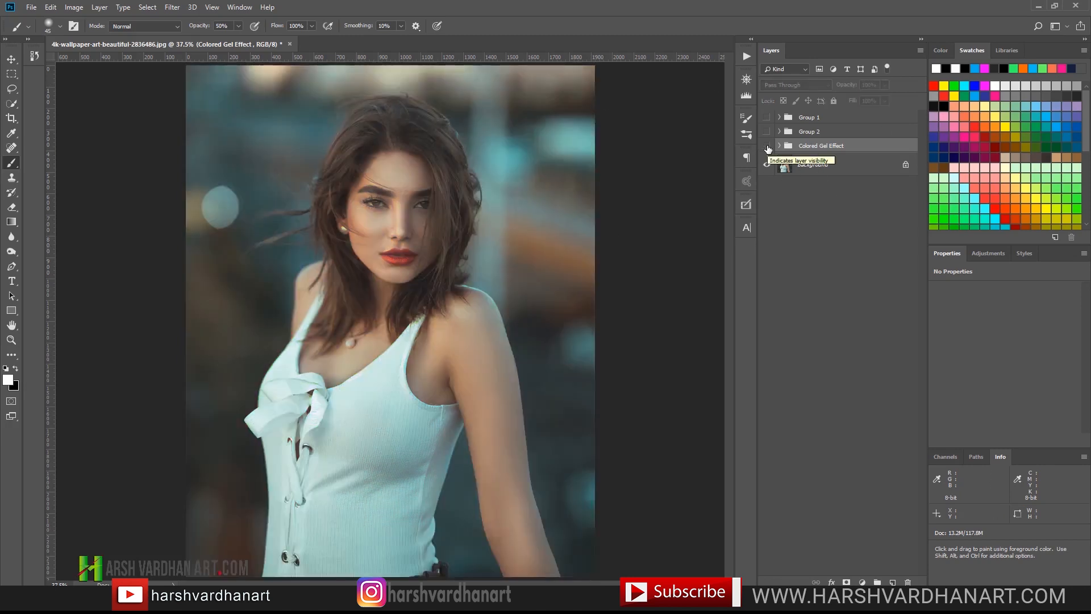
click(767, 147)
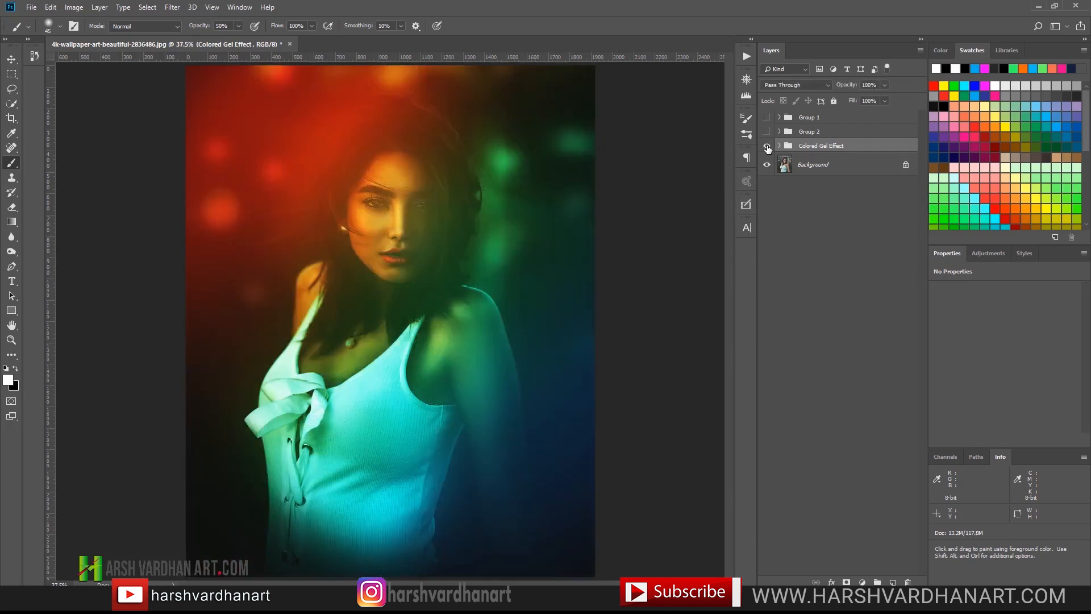
key(f)
key(f)
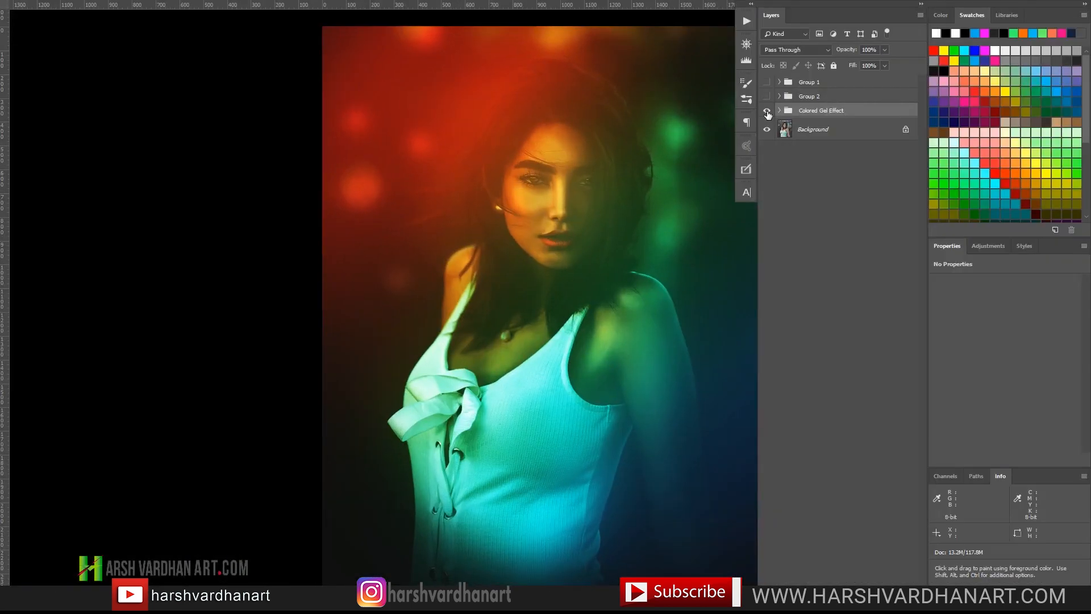
click(767, 111)
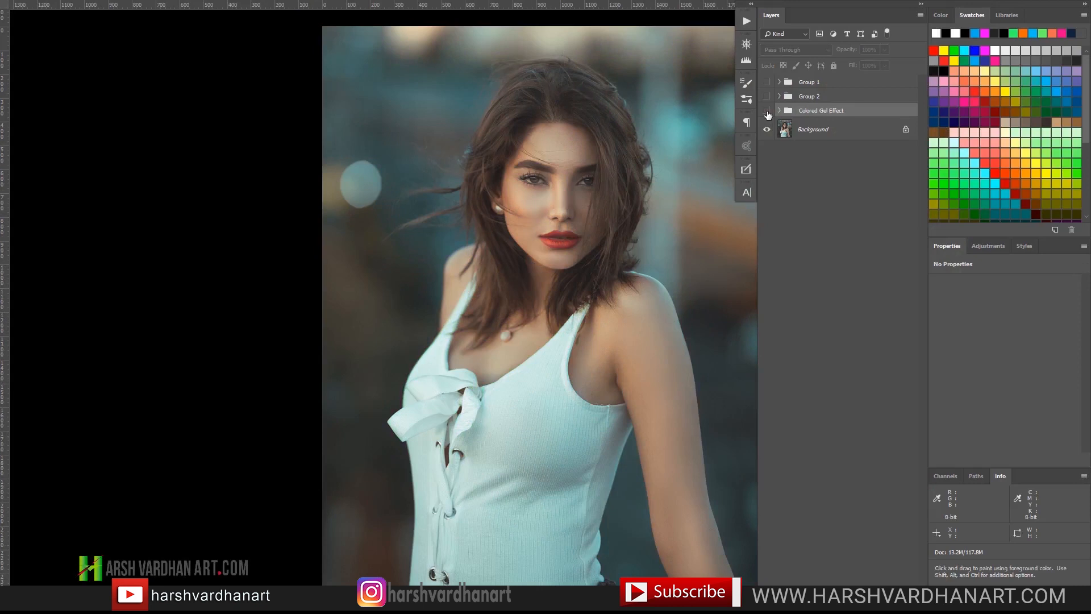
click(766, 111)
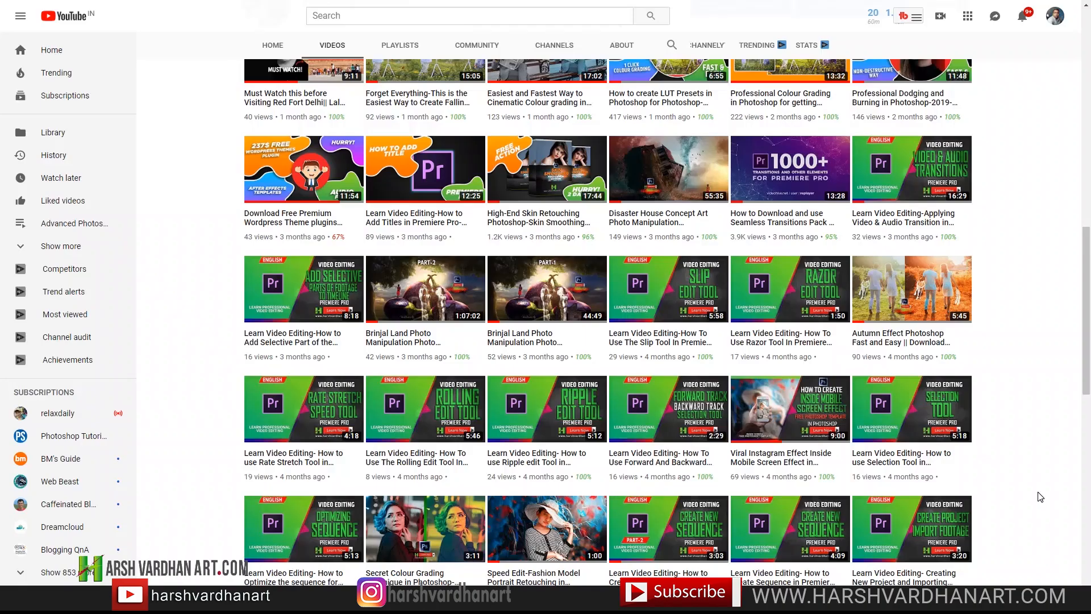
scroll(1089, 341, up, 8)
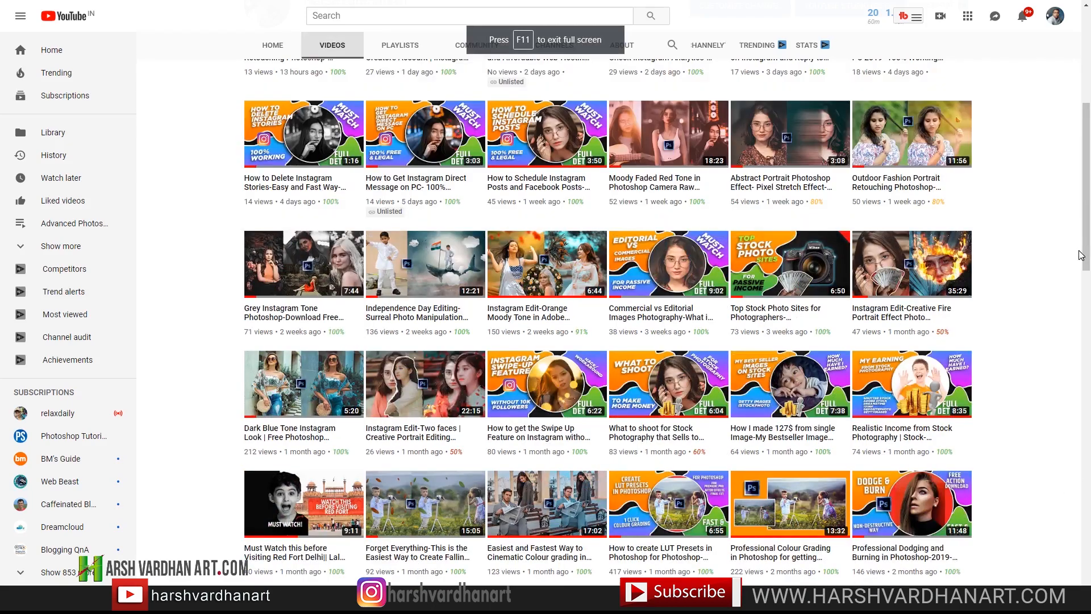
drag(1081, 256, 1090, 165)
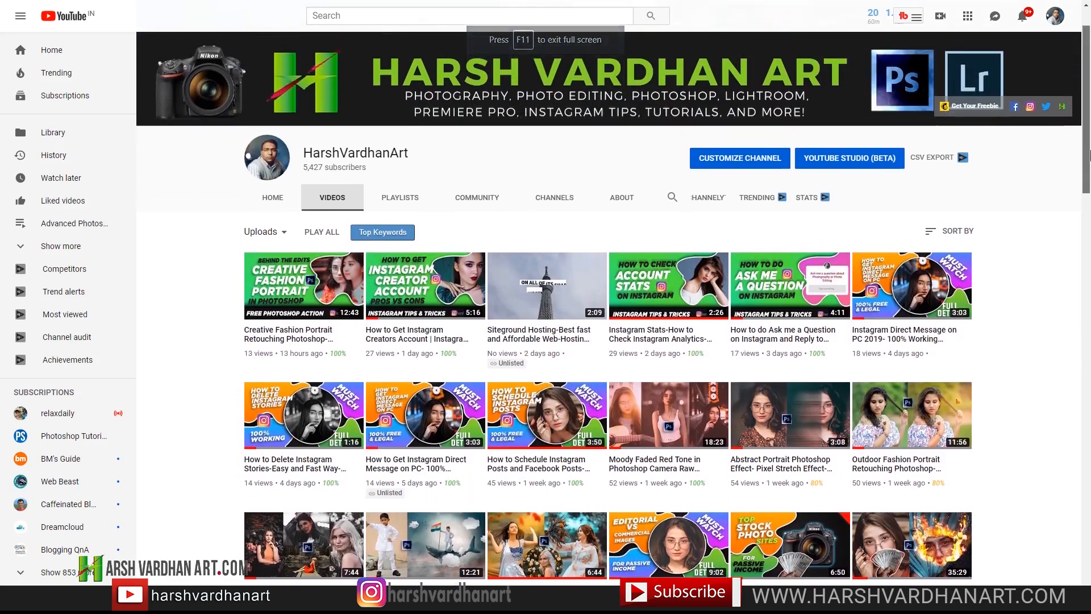